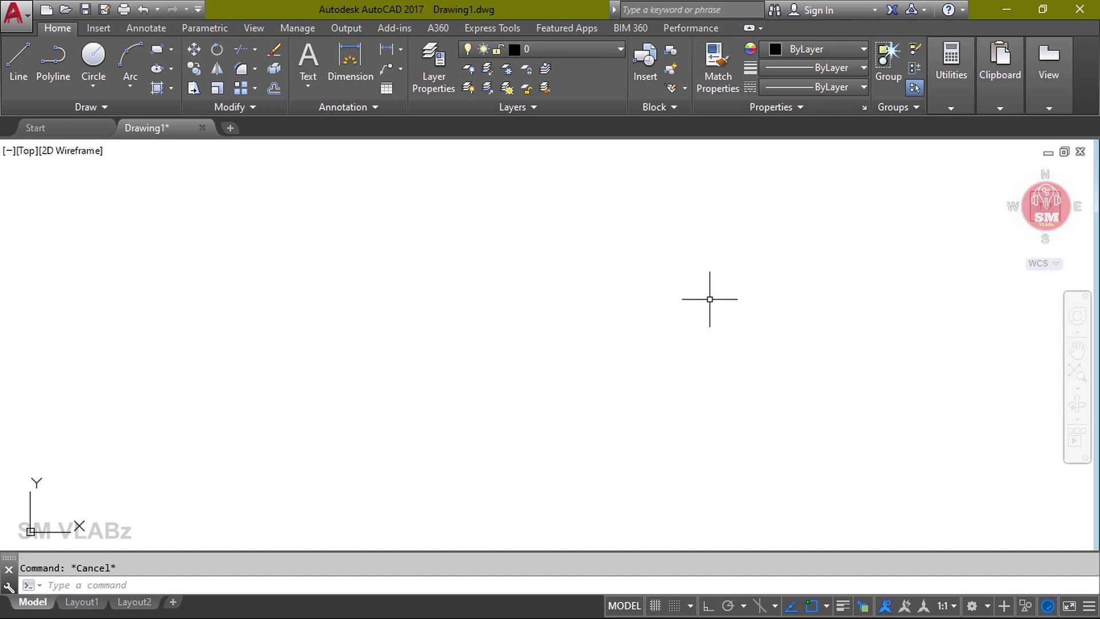
Set the drawing's length units to Engineering with whole-inch 0'-0" precision.
type("un")
key("Return")
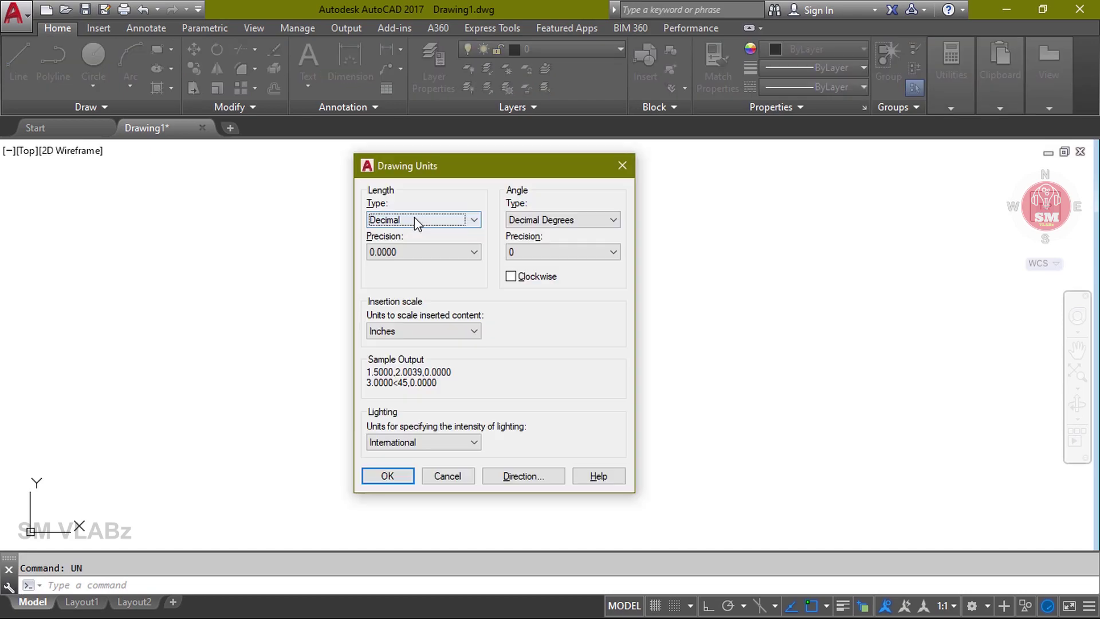
left_click(414, 219)
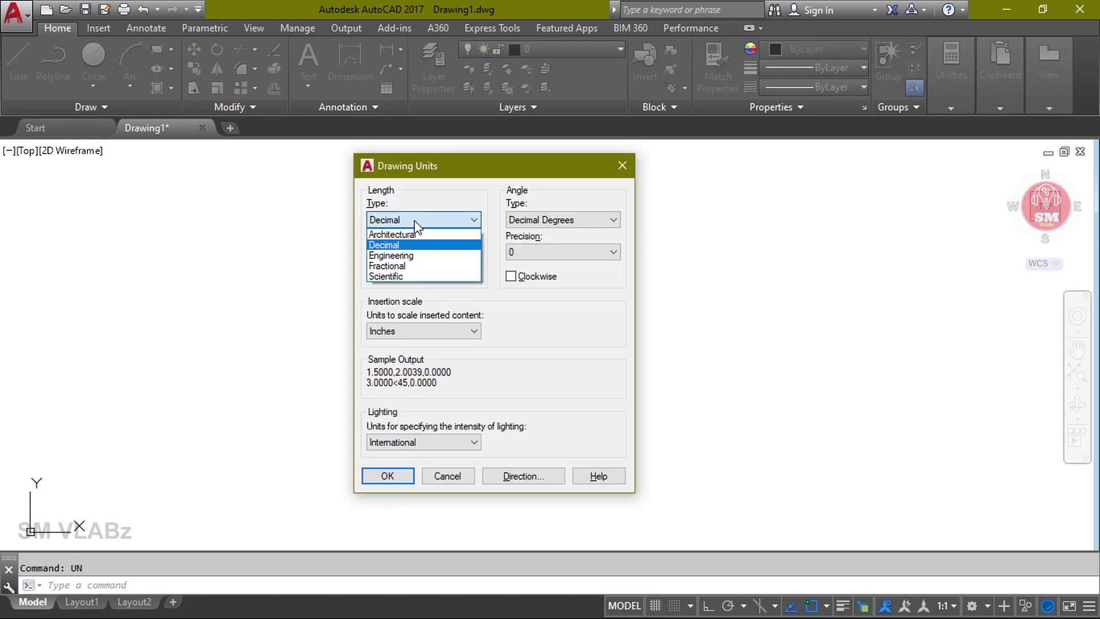
left_click(410, 255)
left_click(401, 253)
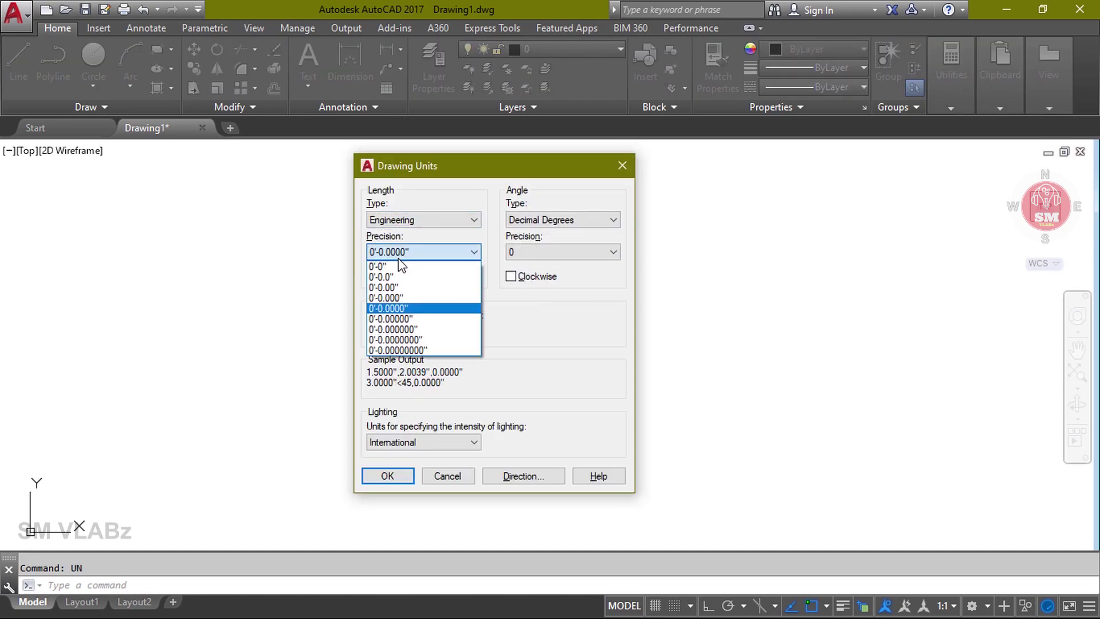
left_click(403, 267)
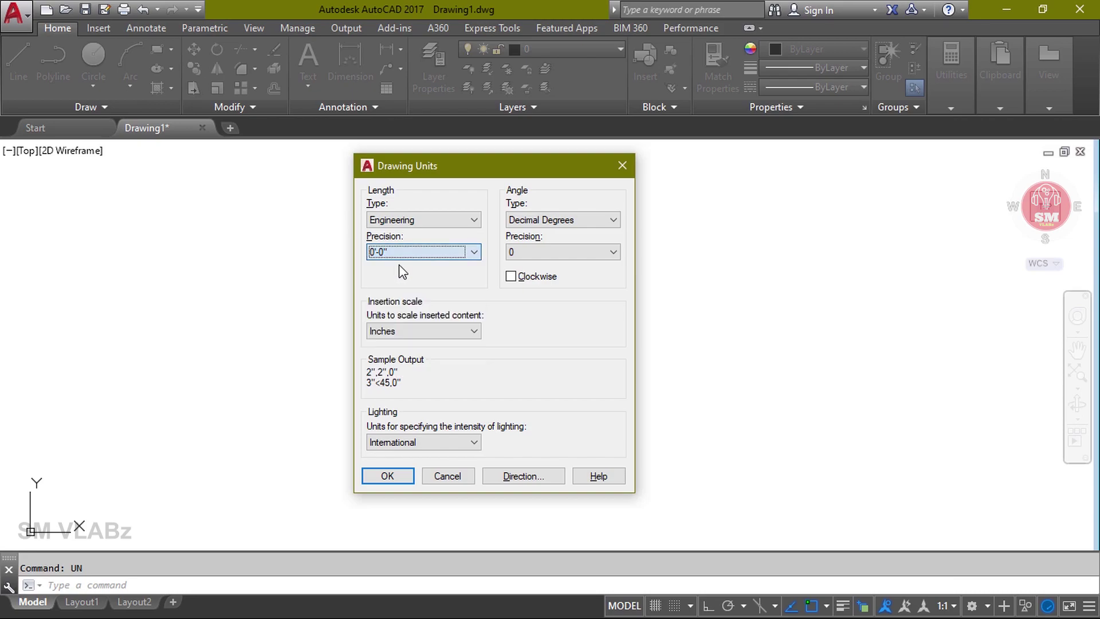
left_click(393, 478)
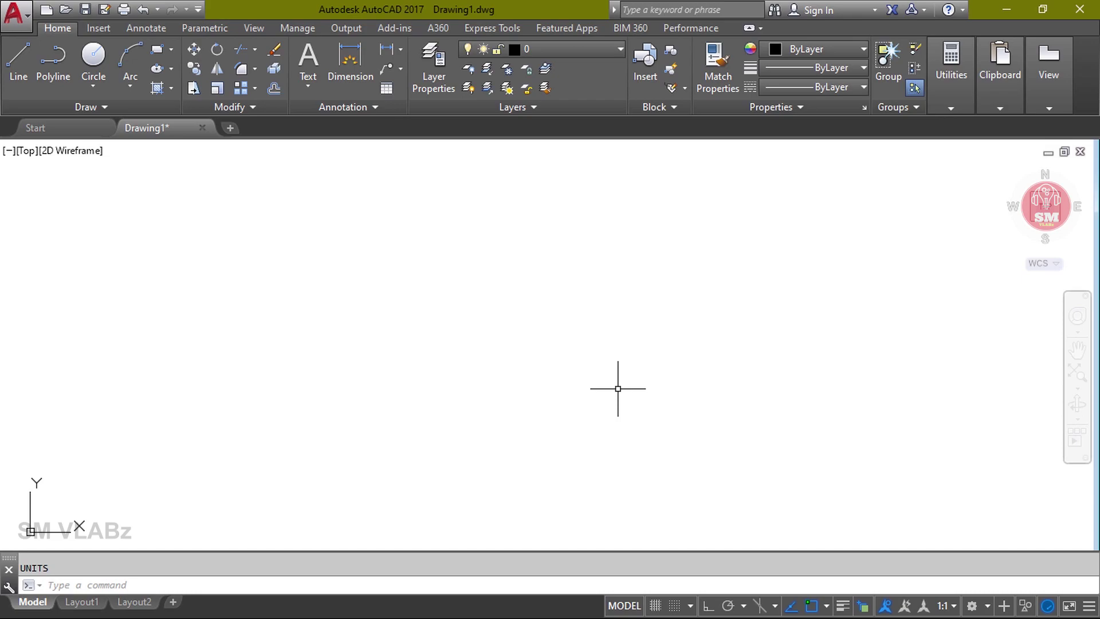
Give the Standard dimension style Engineering units at 0'-0" precision and make it current.
type("d")
key("Return")
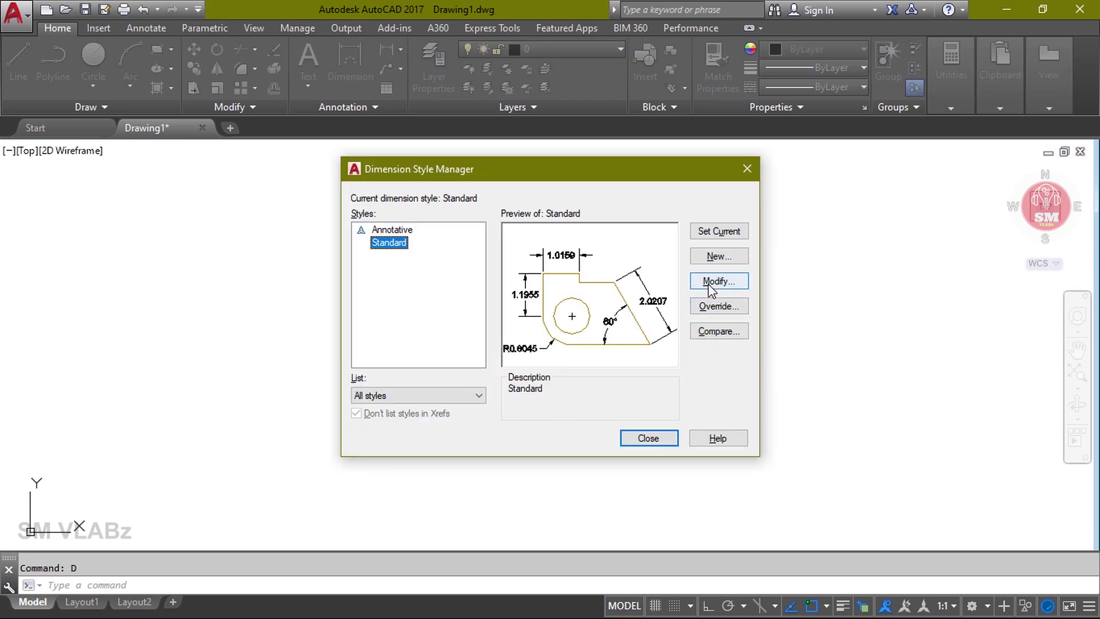
left_click(709, 284)
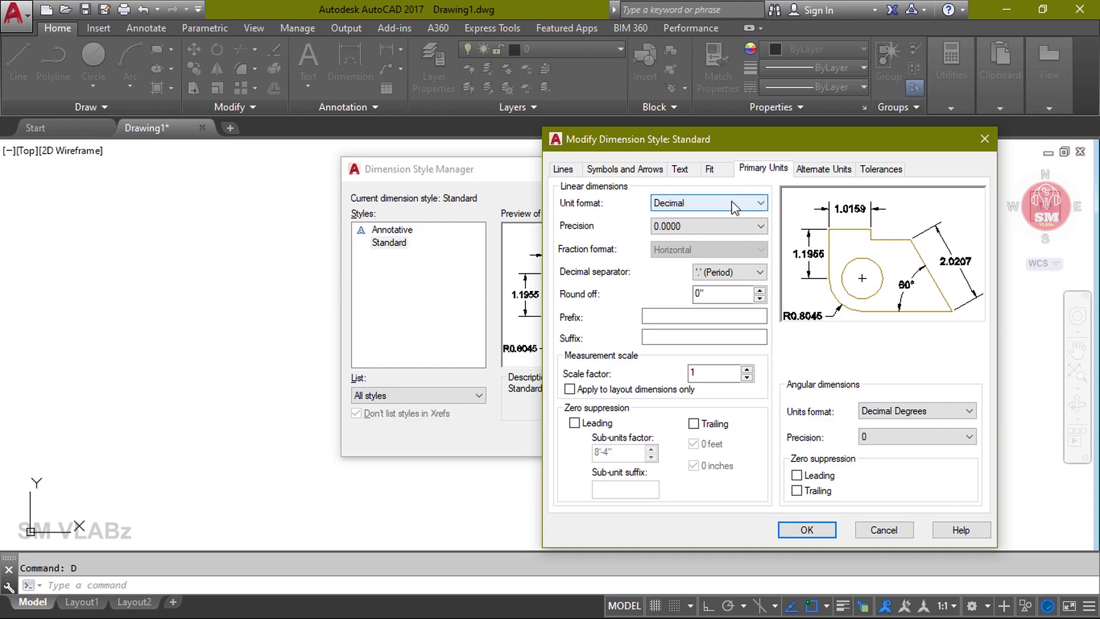
left_click(732, 203)
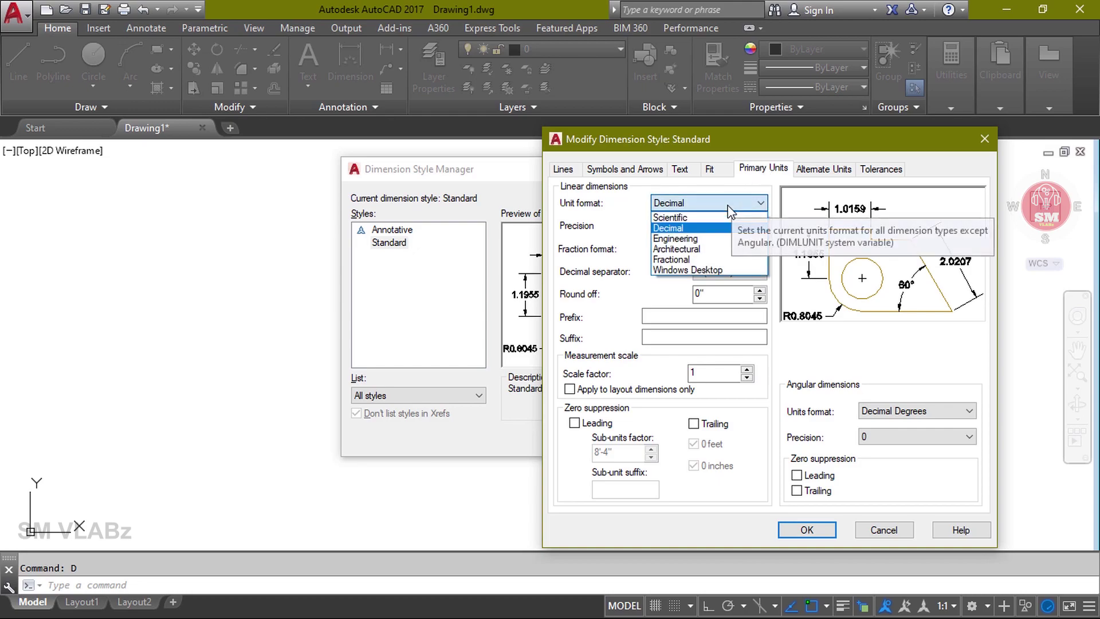
left_click(708, 239)
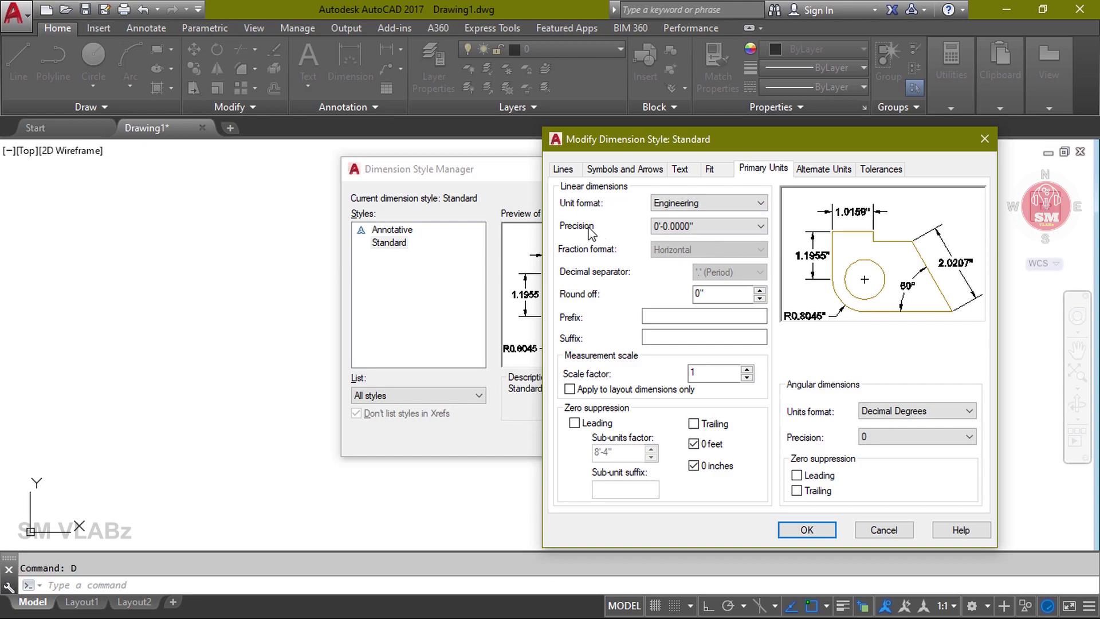
left_click(683, 225)
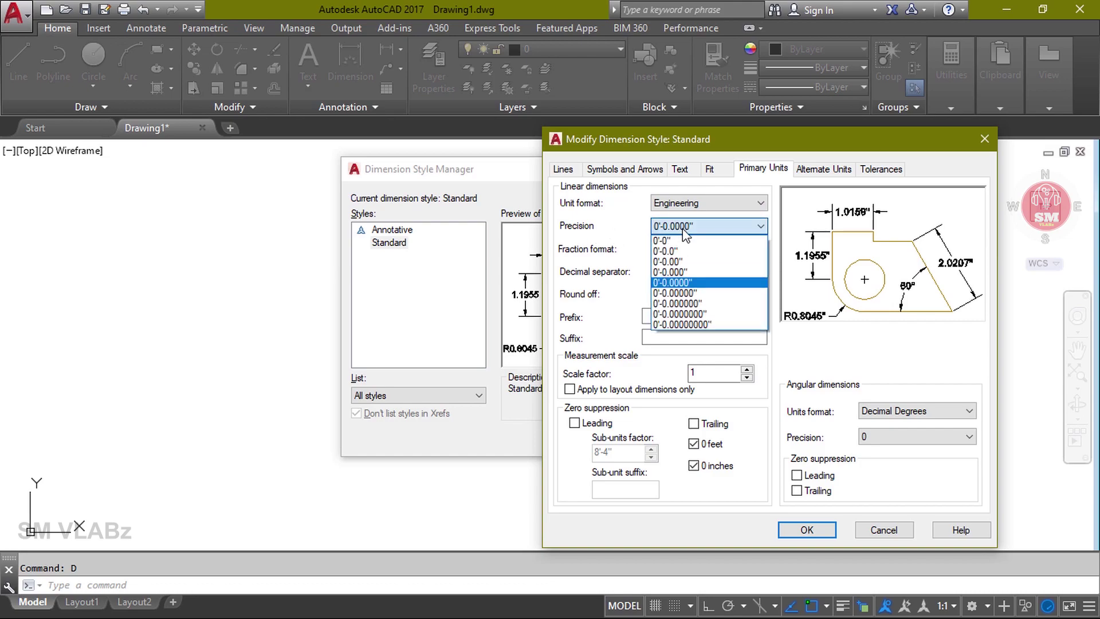
left_click(681, 238)
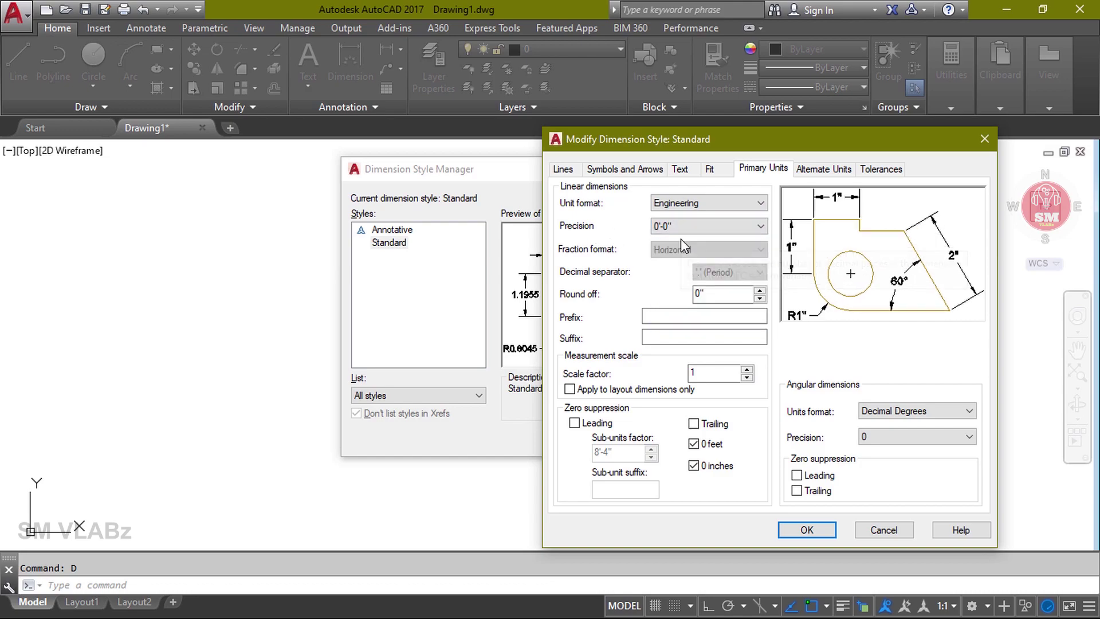
left_click(805, 530)
left_click(716, 235)
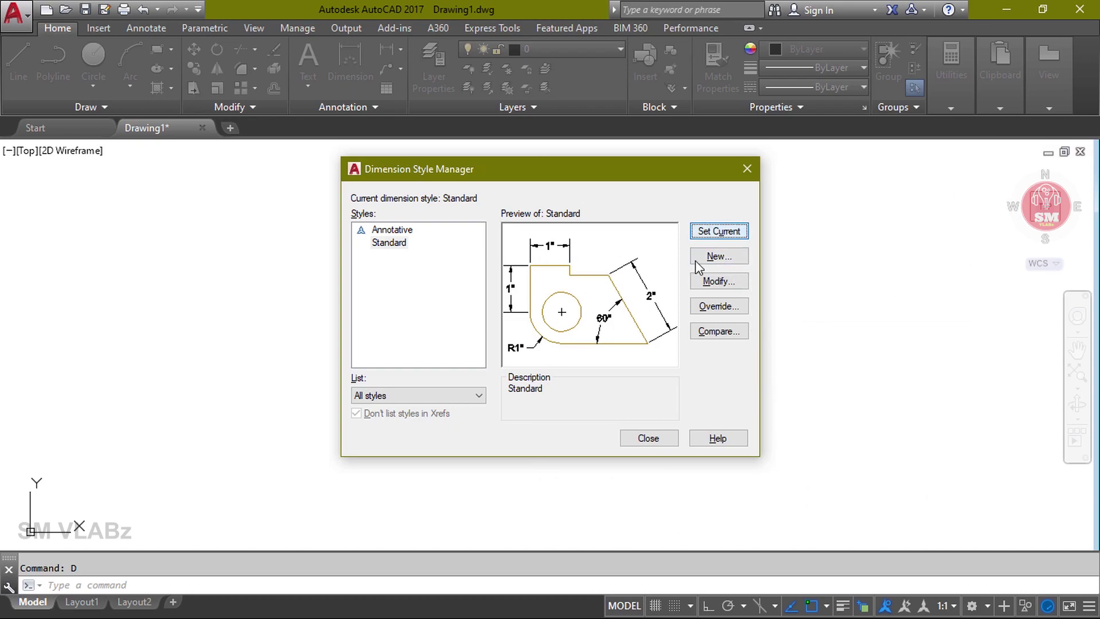
left_click(653, 440)
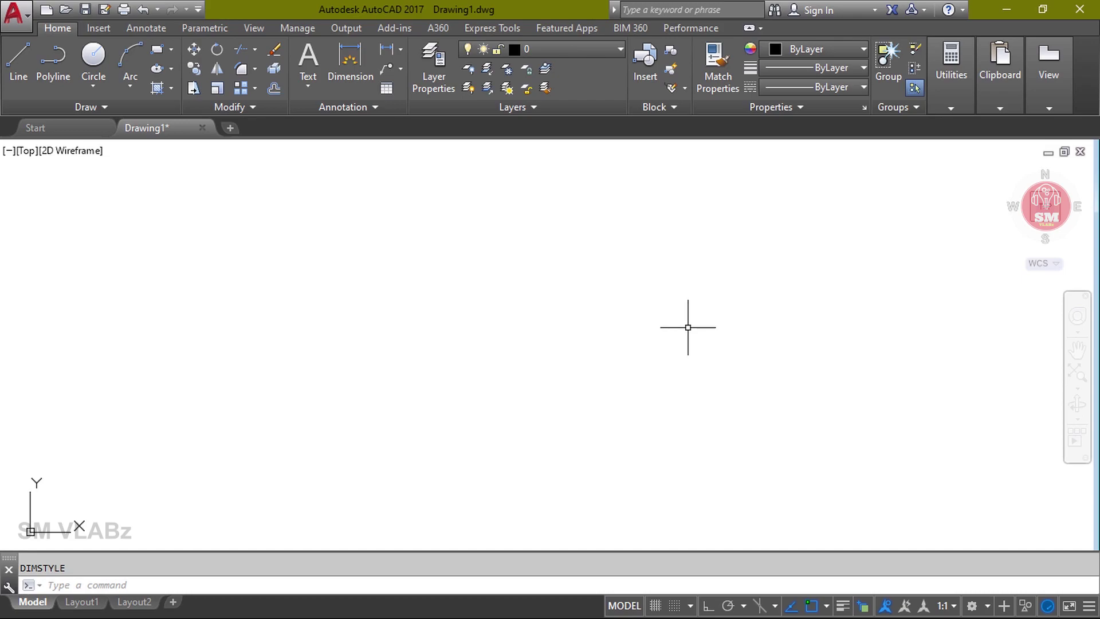
With Ortho on, draw the notched outline using 5-unit, 3-unit and 2-unit sides.
scroll(597, 276, "down", 2)
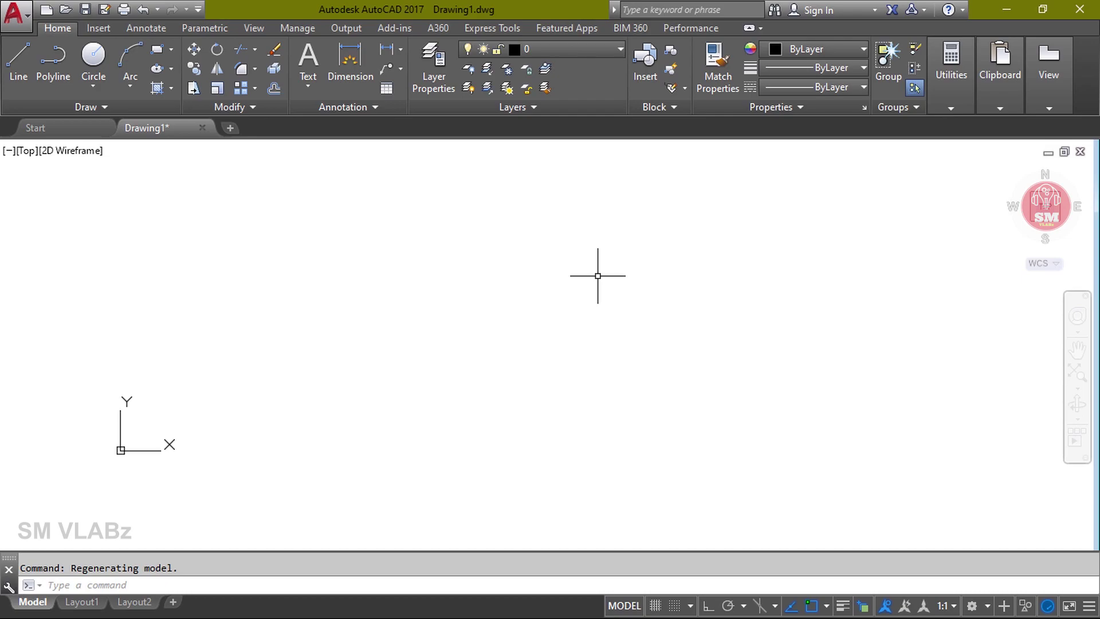
type("L")
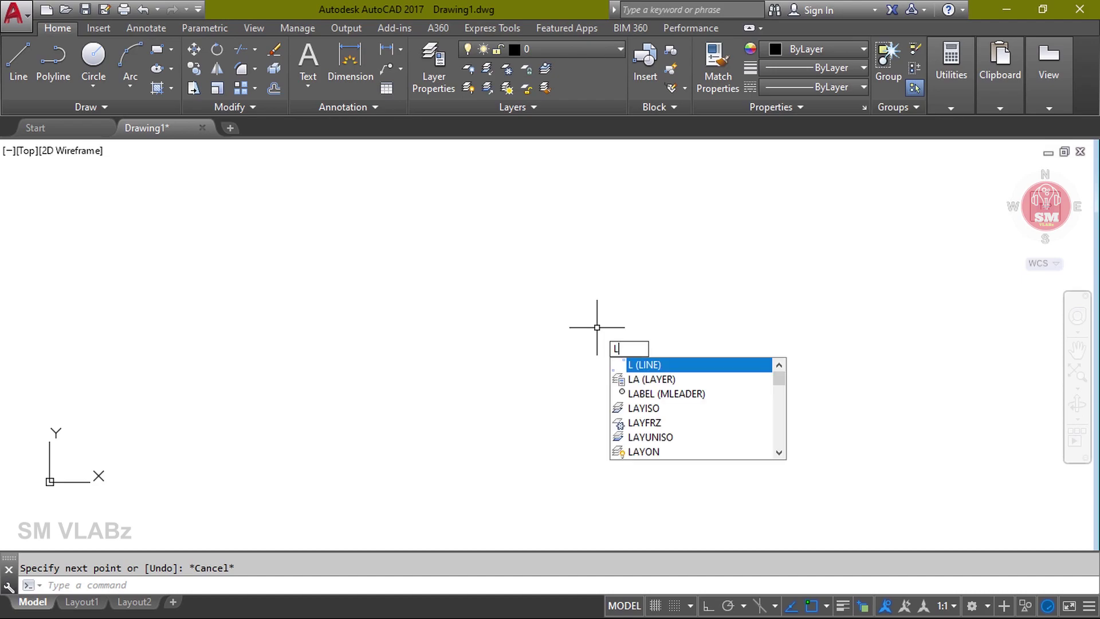
key("Return")
key("F8")
left_click(463, 274)
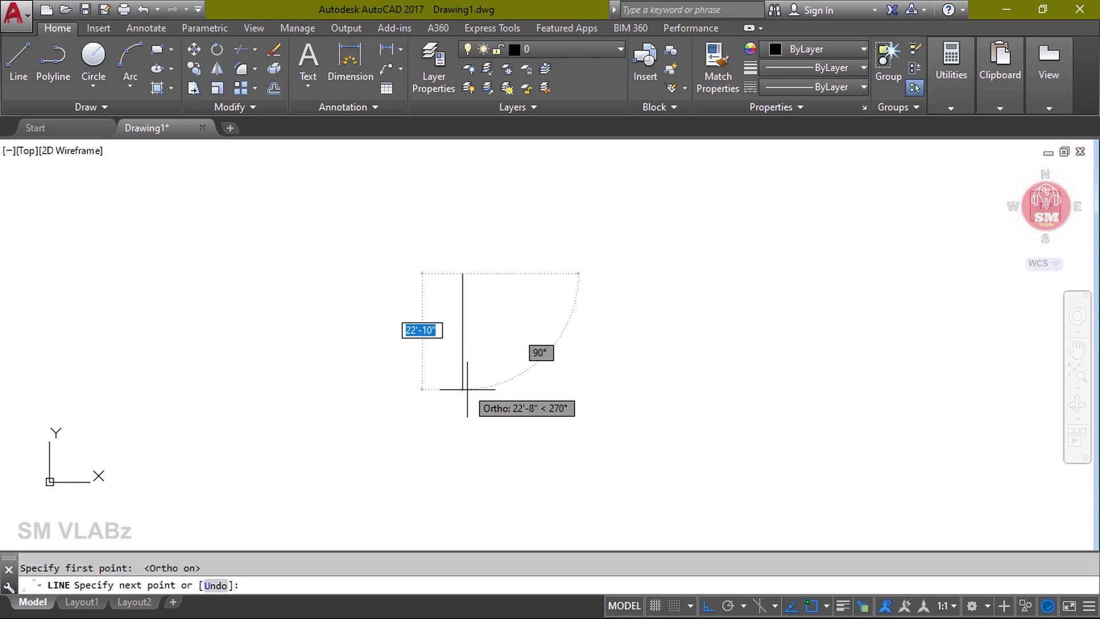
type("5")
key("Return")
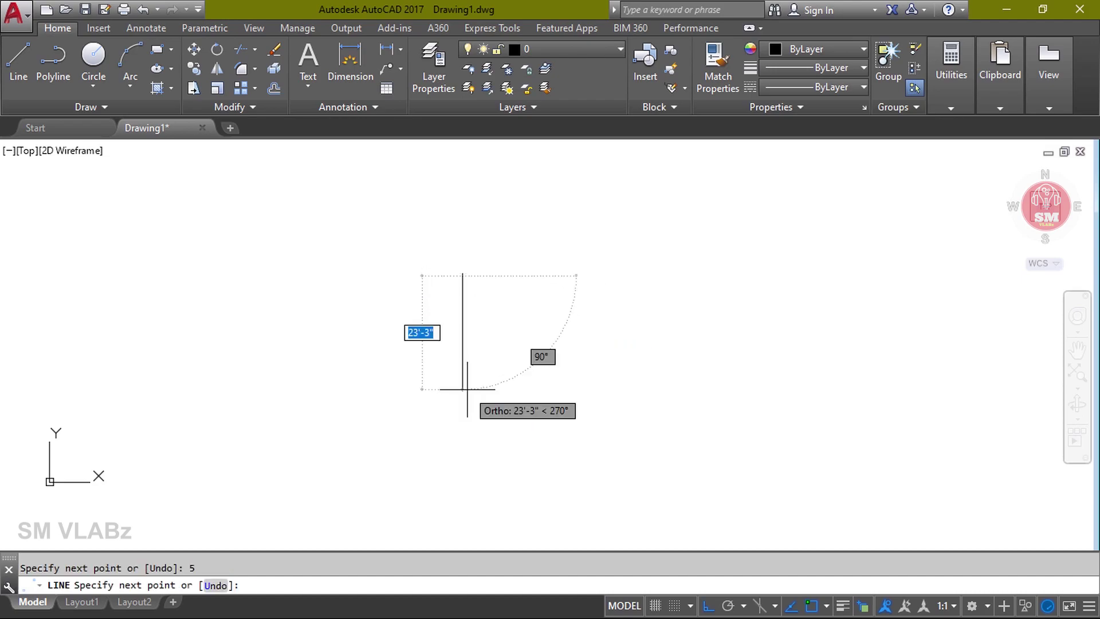
scroll(467, 389, "up", 10)
type("3")
key("Return")
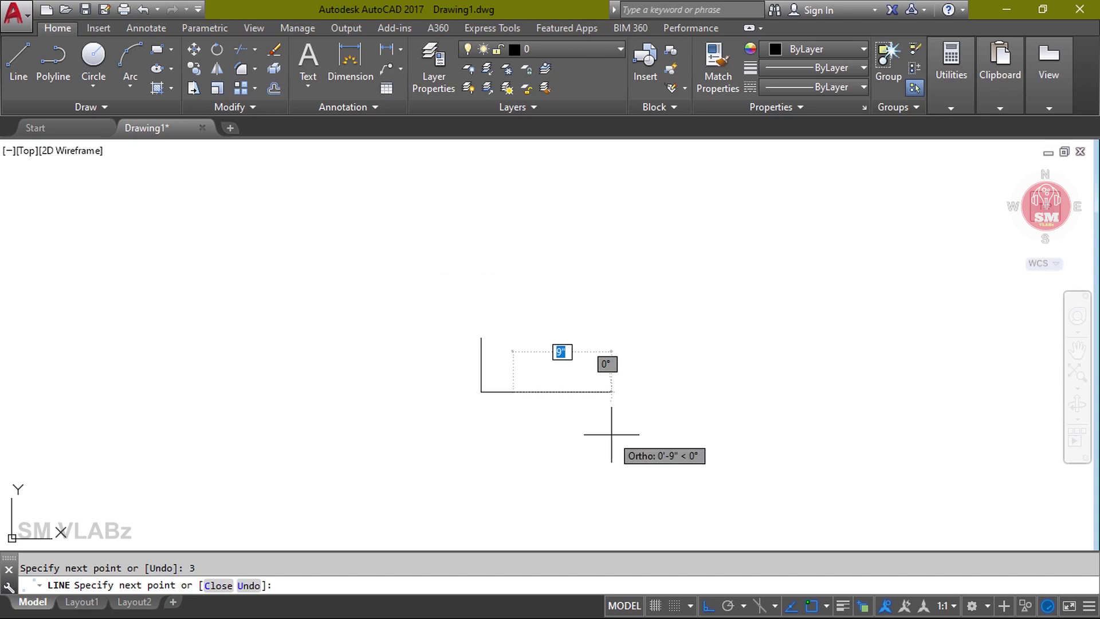
scroll(504, 372, "down", 4)
key("Return")
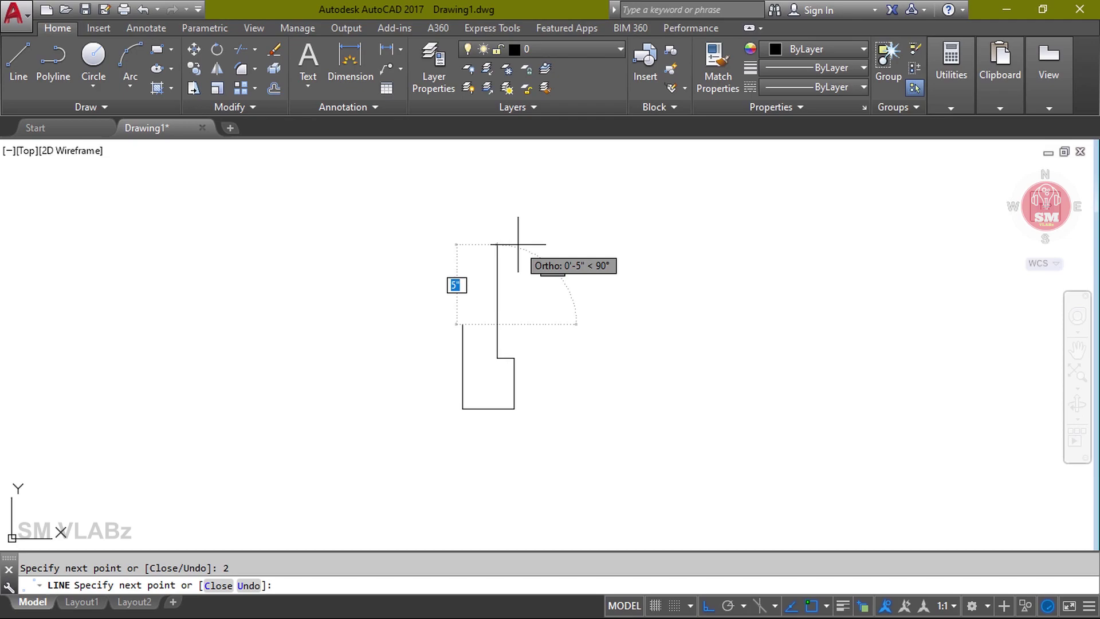
type("2")
key("Return")
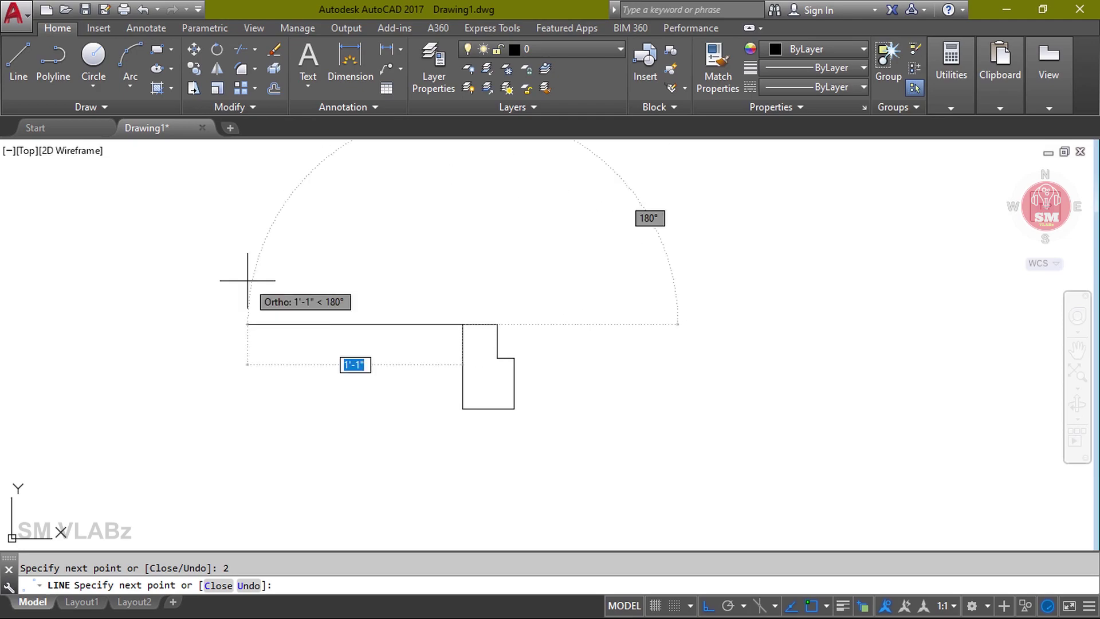
key("Return")
middle_click_drag(561, 368, 491, 344)
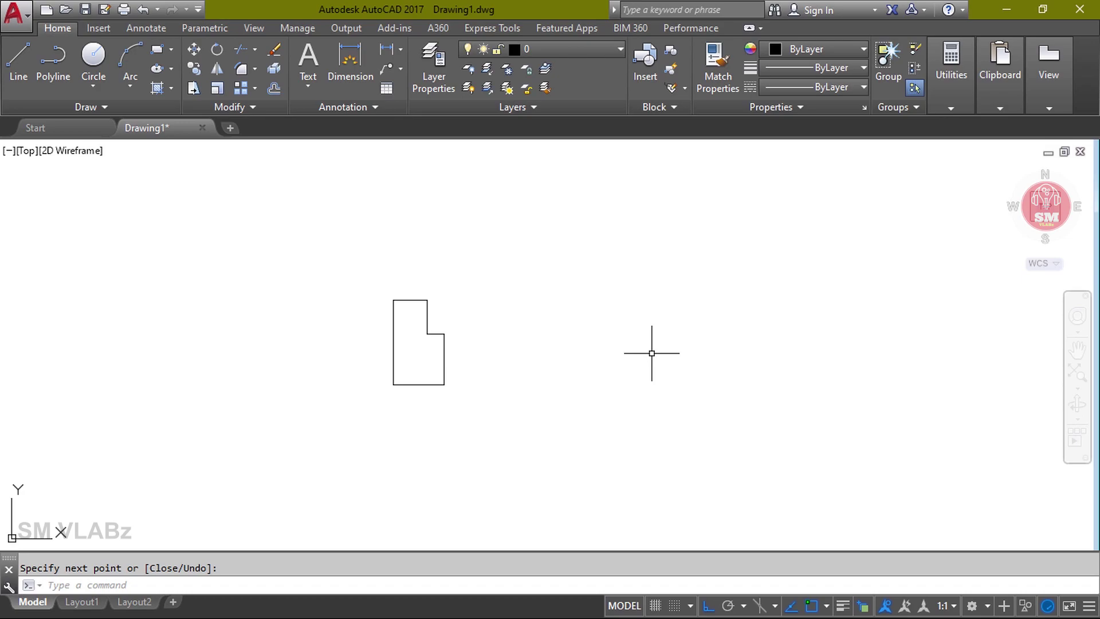
Join the six outline segments into a single polyline.
type("j")
key("Return")
left_click(553, 453)
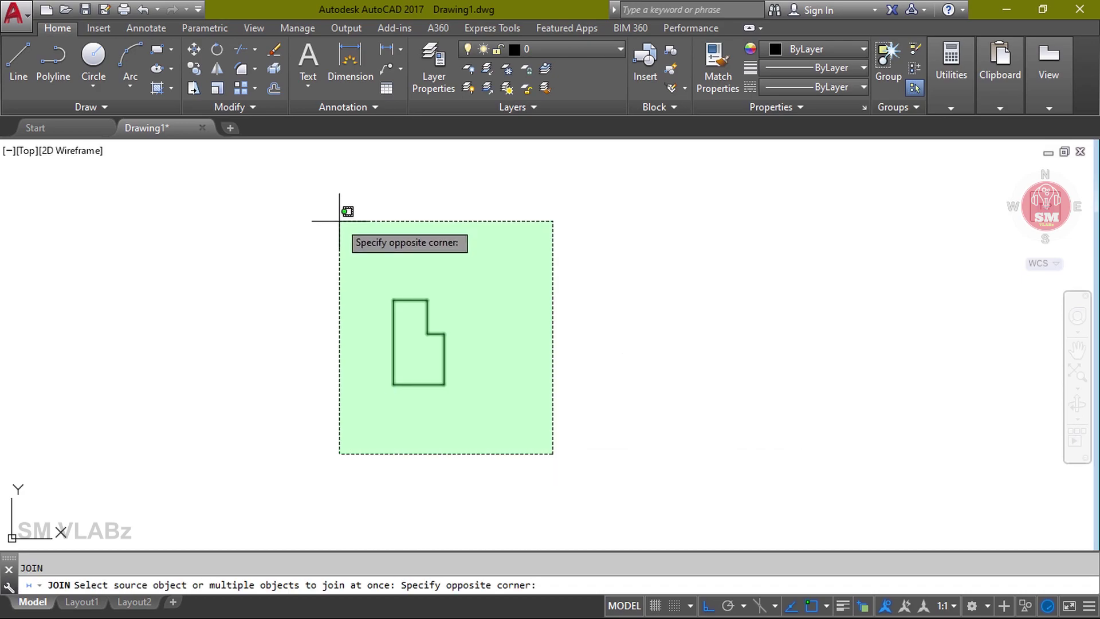
left_click(340, 220)
key("Return")
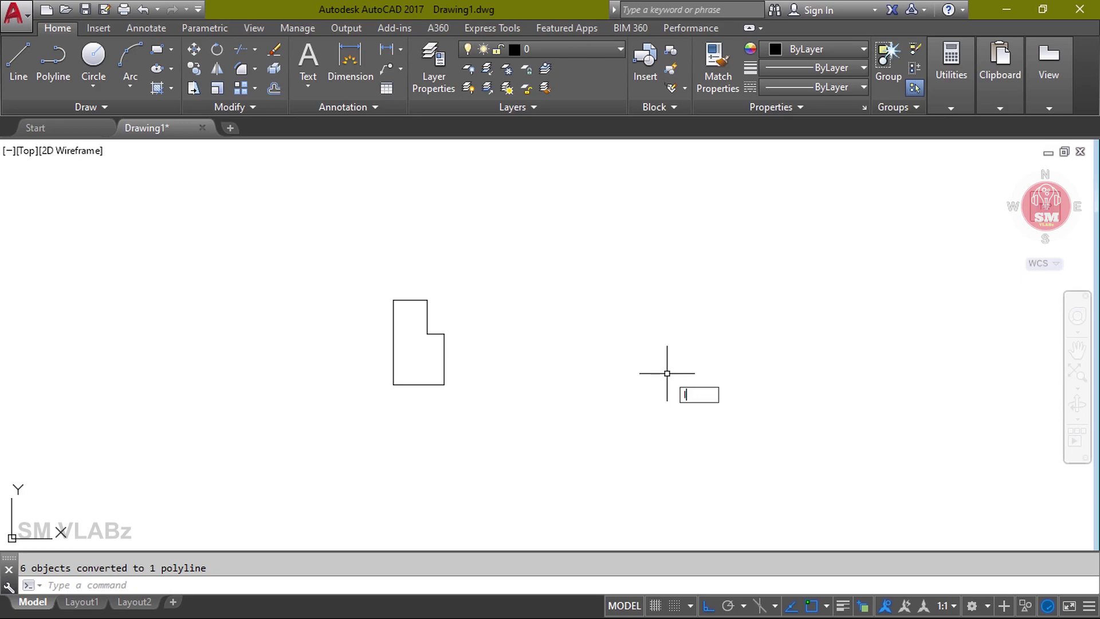
type("l")
key("Return")
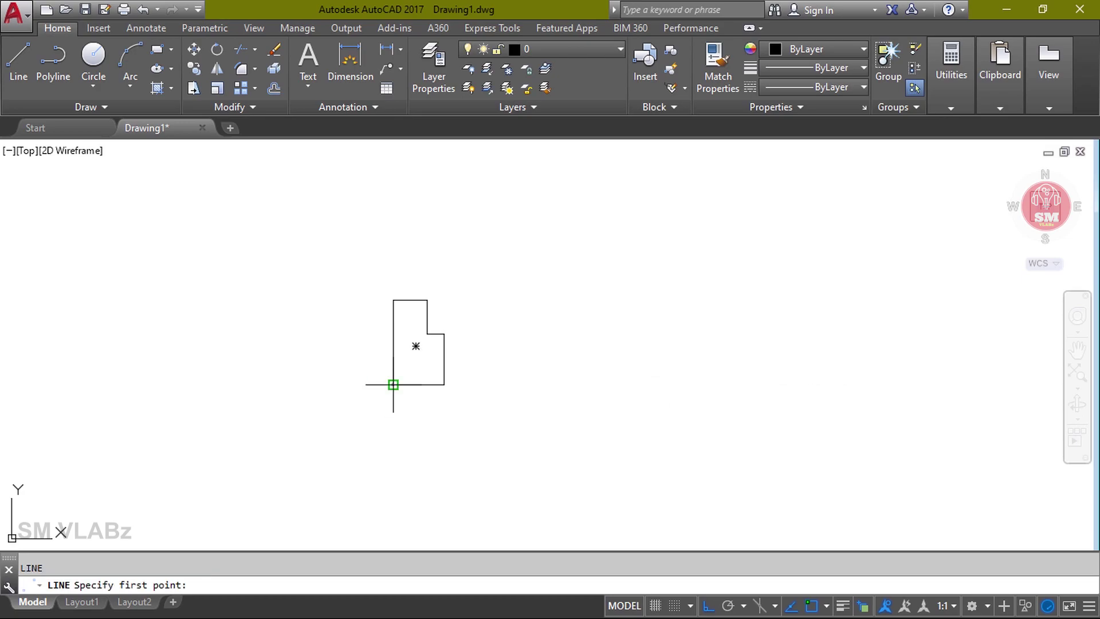
Draw a 36-unit horizontal base line from the outline's bottom-left corner.
left_click(393, 384)
type("36")
key("Return")
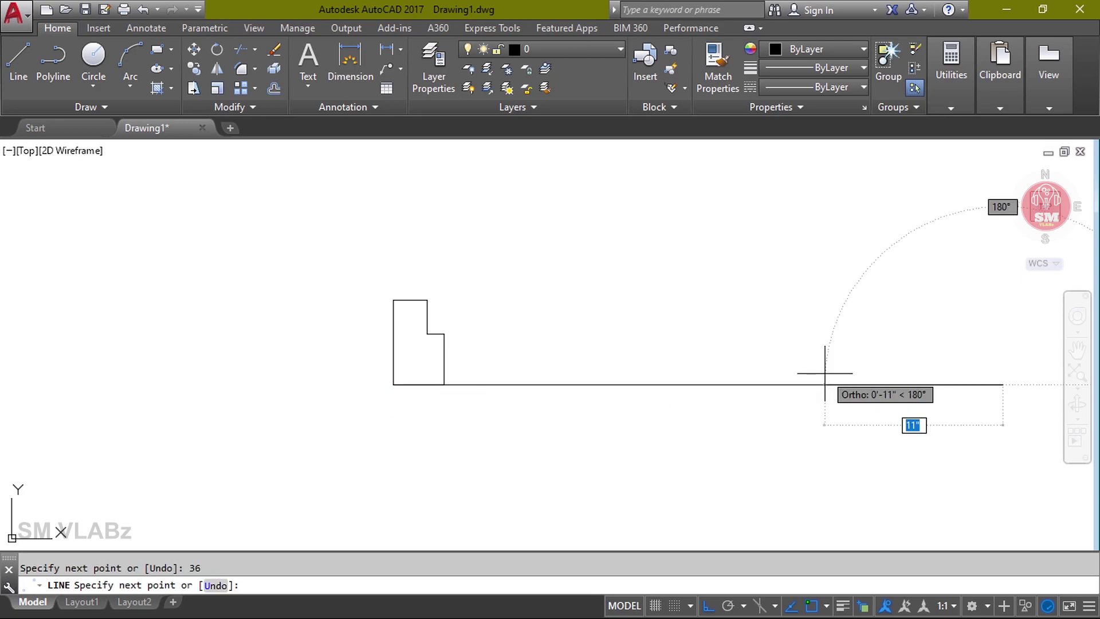
key("Return")
scroll(653, 344, "down", 2)
mouse_move(654, 344)
middle_mouse_down()
mouse_move(589, 357)
mouse_move(553, 335)
middle_mouse_up()
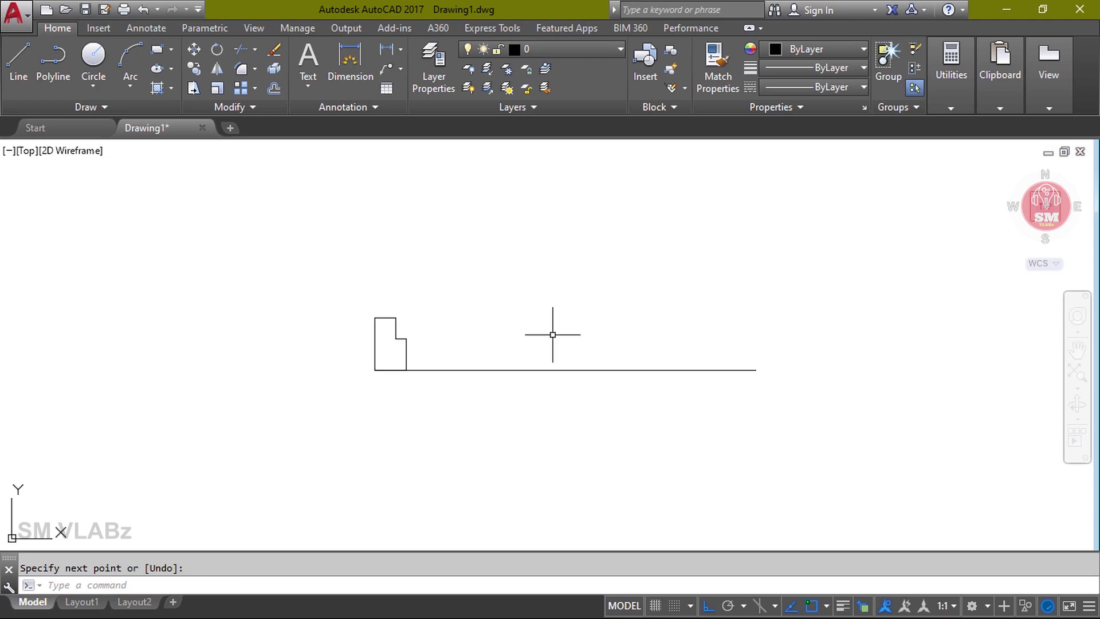
middle_click_drag(552, 335, 533, 346)
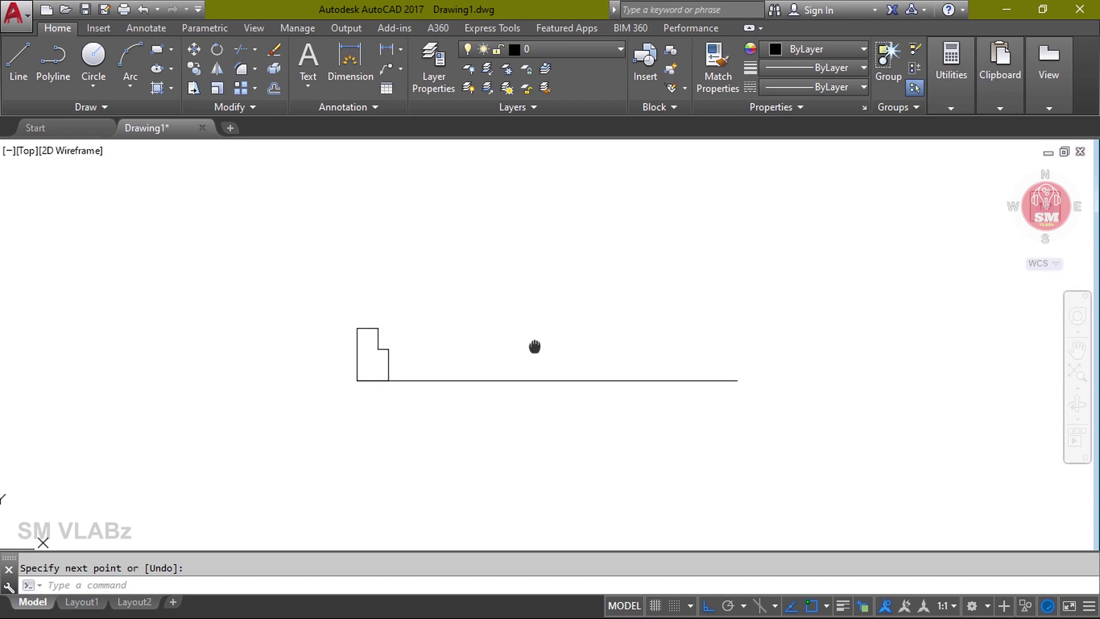
key("Escape")
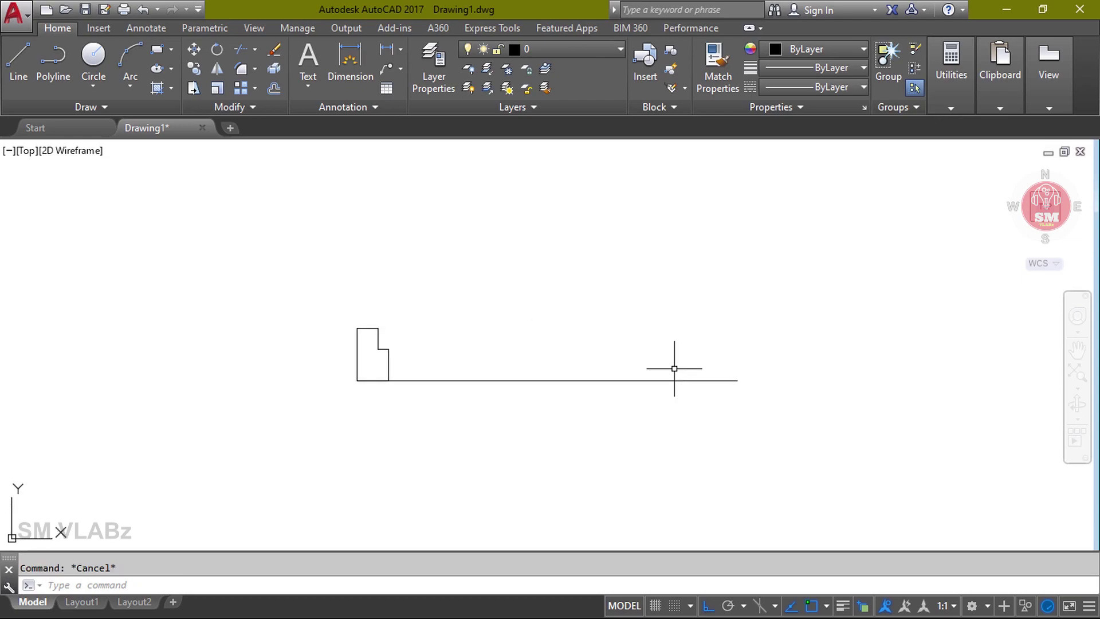
Mirror the jamb about a vertical line through the base line's midpoint, keeping the original.
type("mi")
key("Return")
left_click(408, 362)
left_click(332, 297)
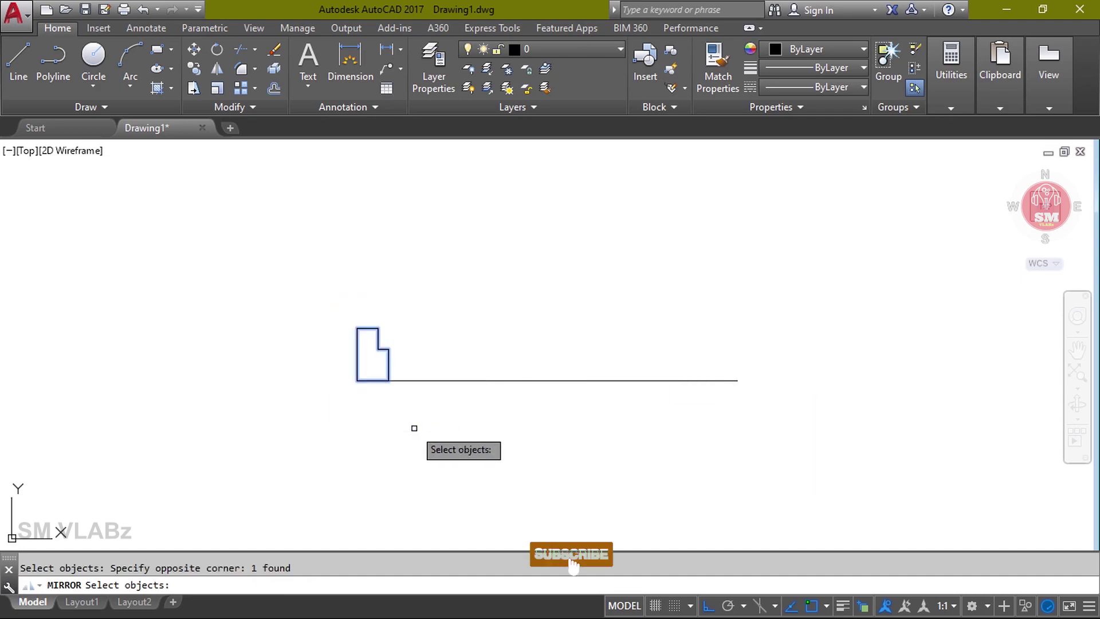
key("Return")
left_click(547, 381)
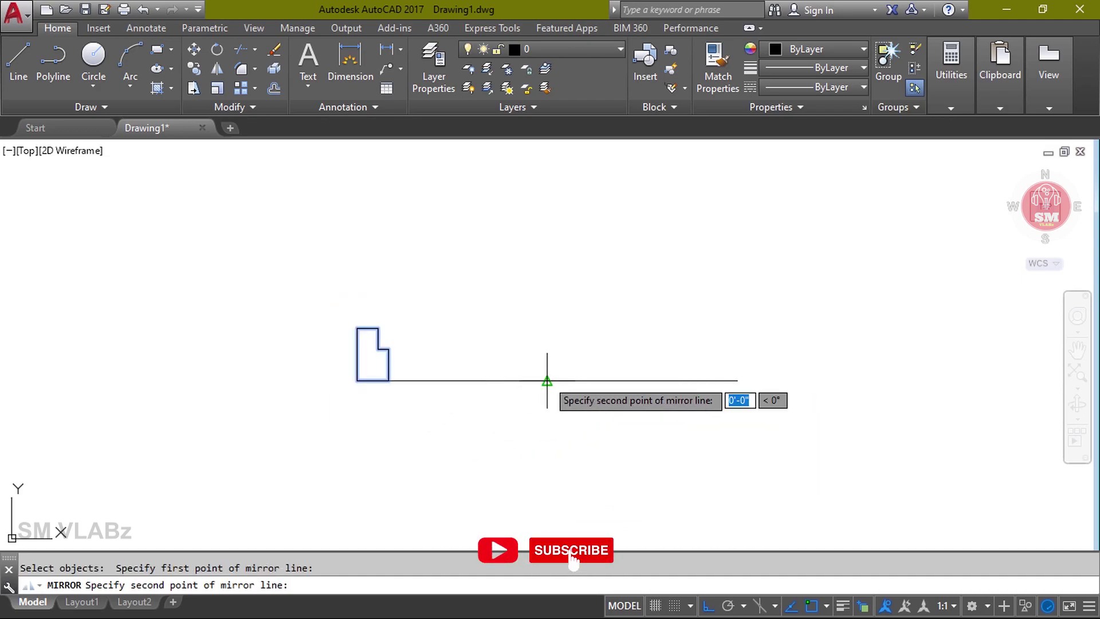
left_click(575, 224)
key("Return")
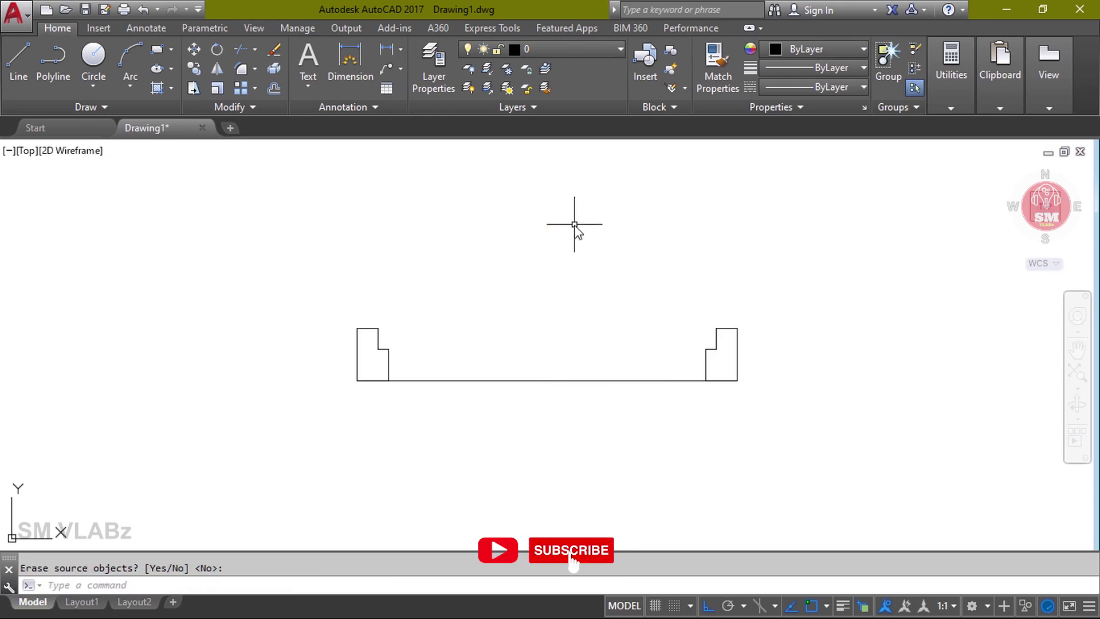
Erase the 36-unit base line between the jambs.
left_click(594, 422)
left_click(555, 331)
key("Delete")
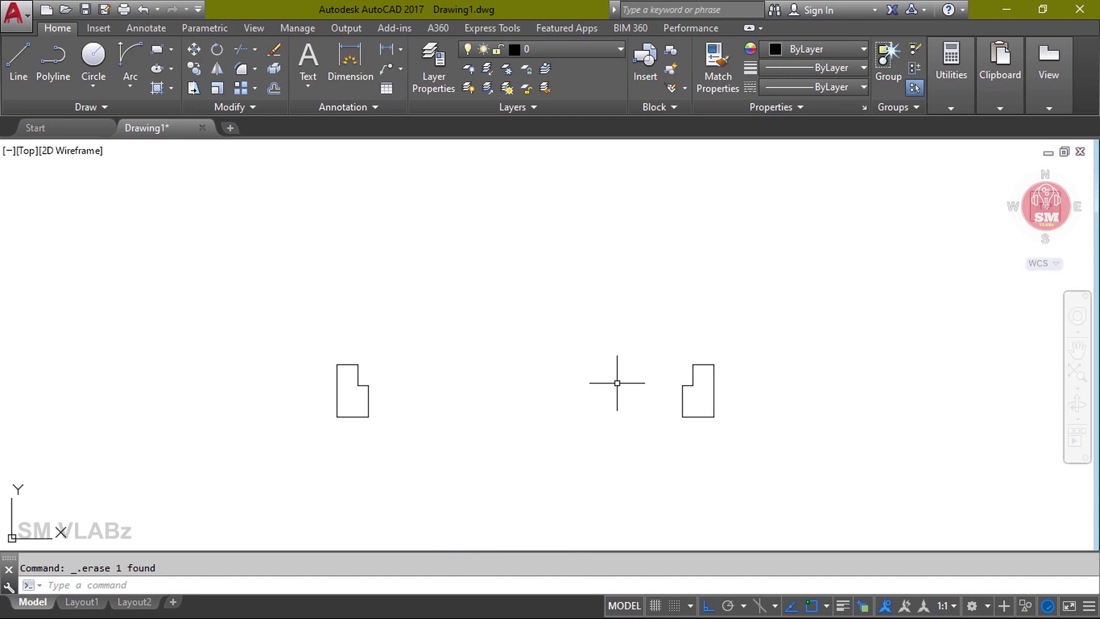
type("REc")
key("Return")
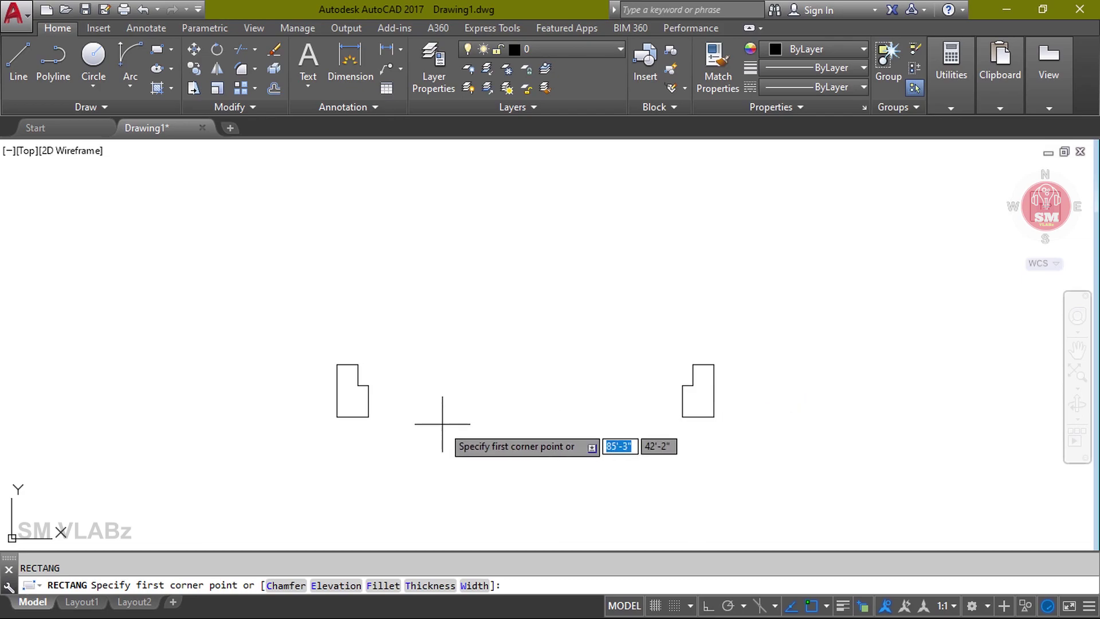
Draw a thin rectangle spanning from the left jamb to the right jamb.
scroll(442, 422, "up", 4)
left_click(224, 327)
scroll(442, 296, "down", 4)
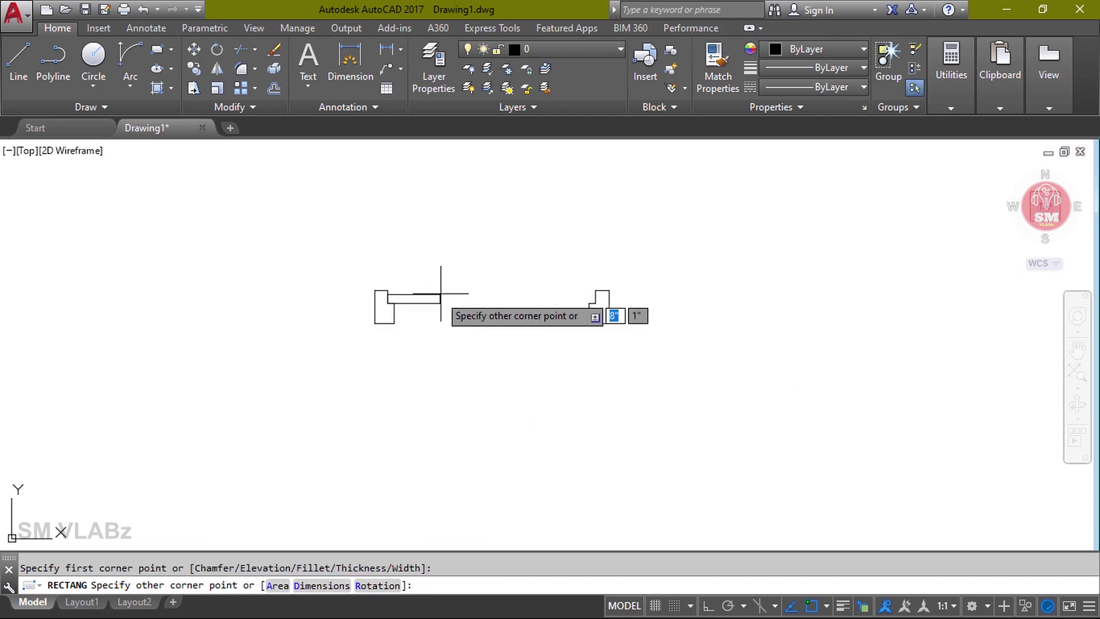
scroll(545, 303, "up", 4)
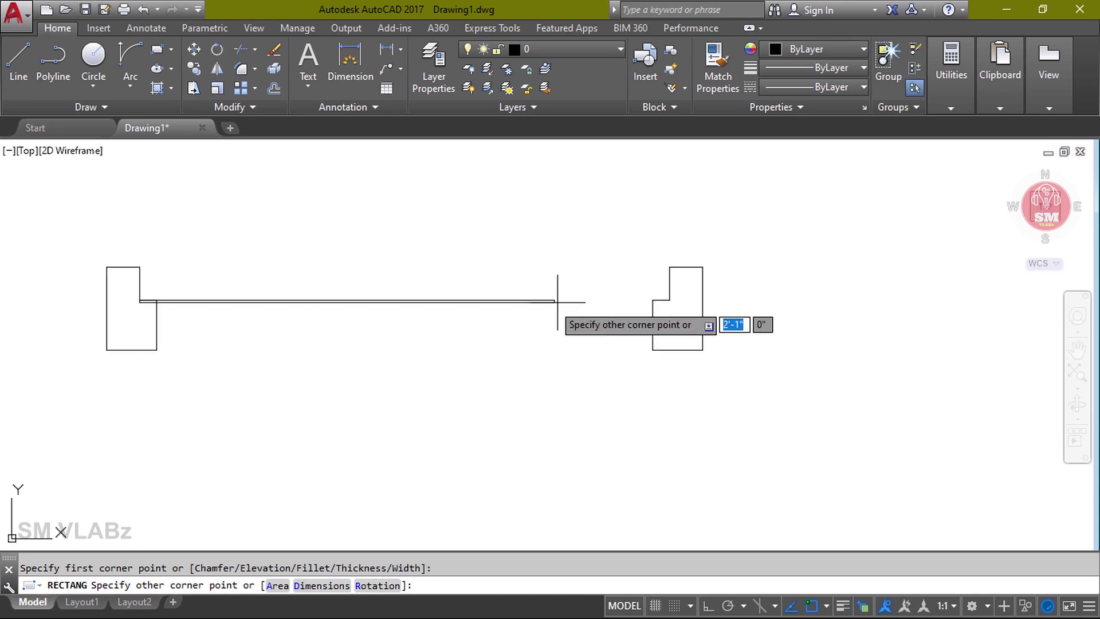
left_click(669, 283)
scroll(817, 364, "down", 2)
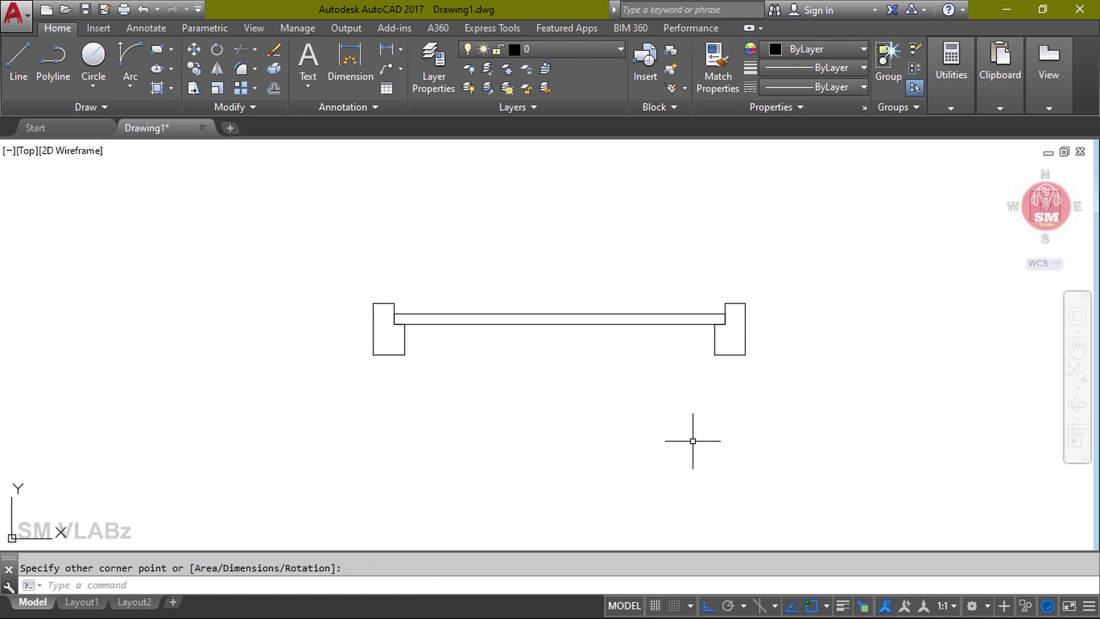
Rotate the bar 90° about its lower-left end so it stands upright.
type("ro")
key("Return")
left_click(710, 476)
left_click(585, 272)
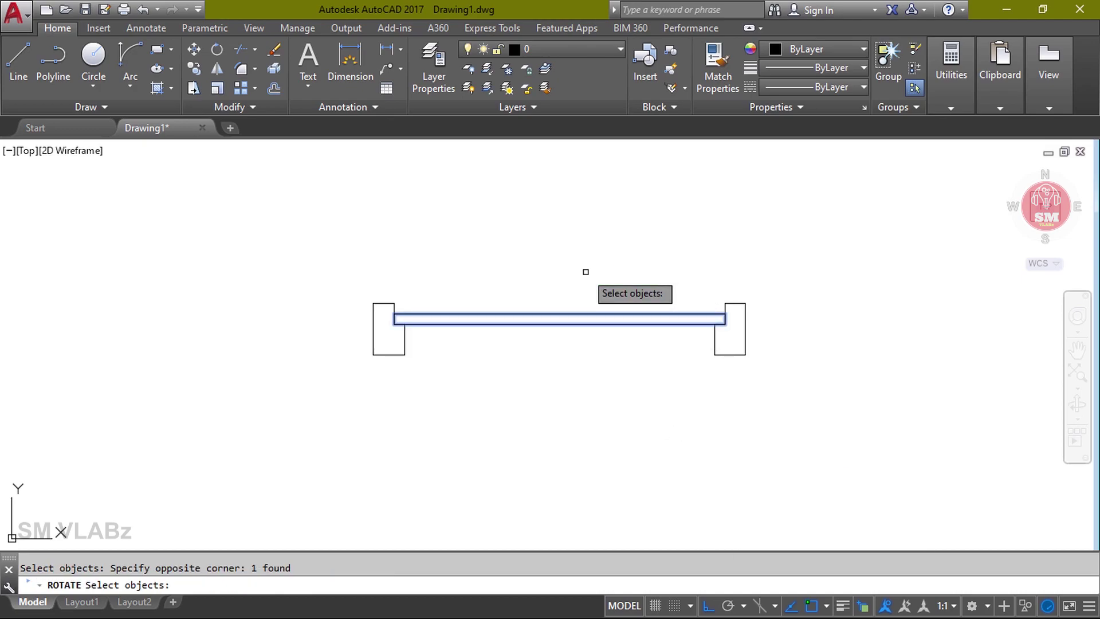
key("Return")
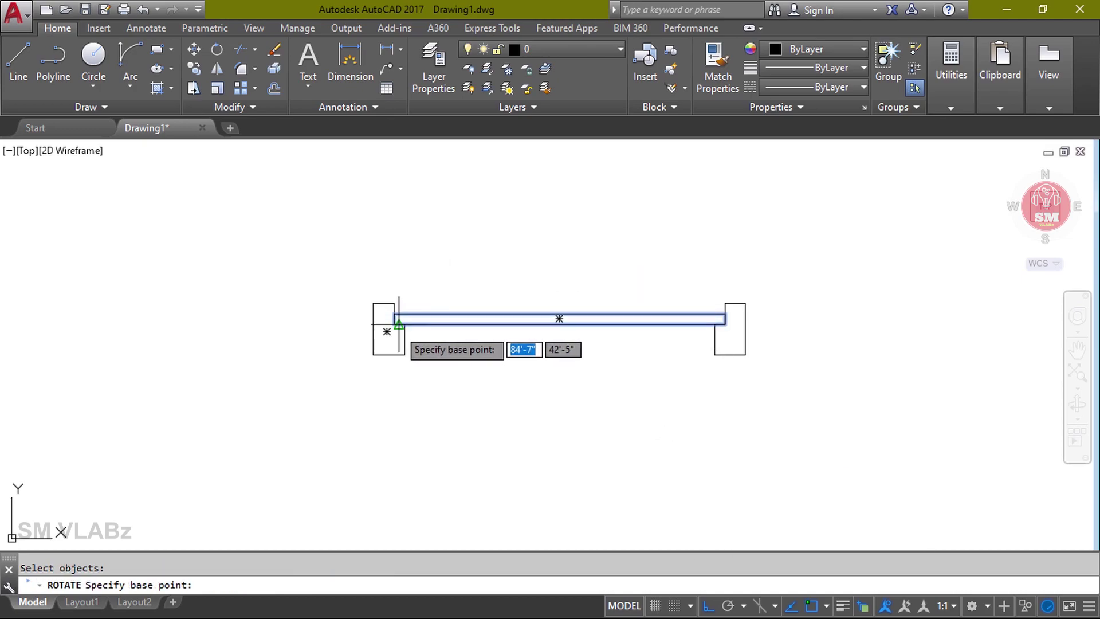
left_click(396, 325)
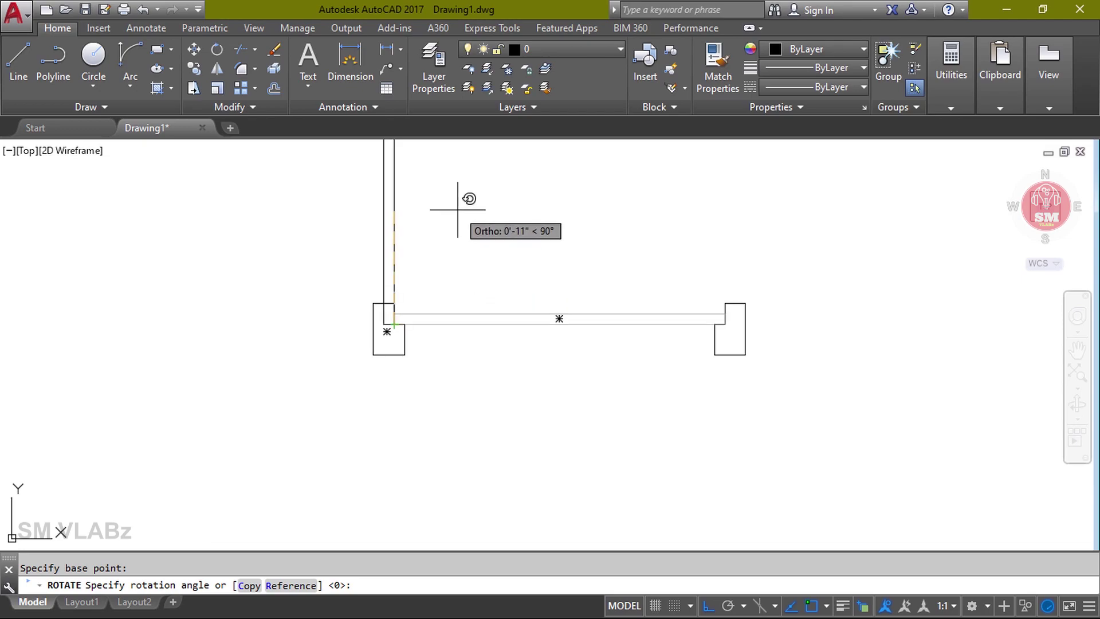
type("90")
key("Return")
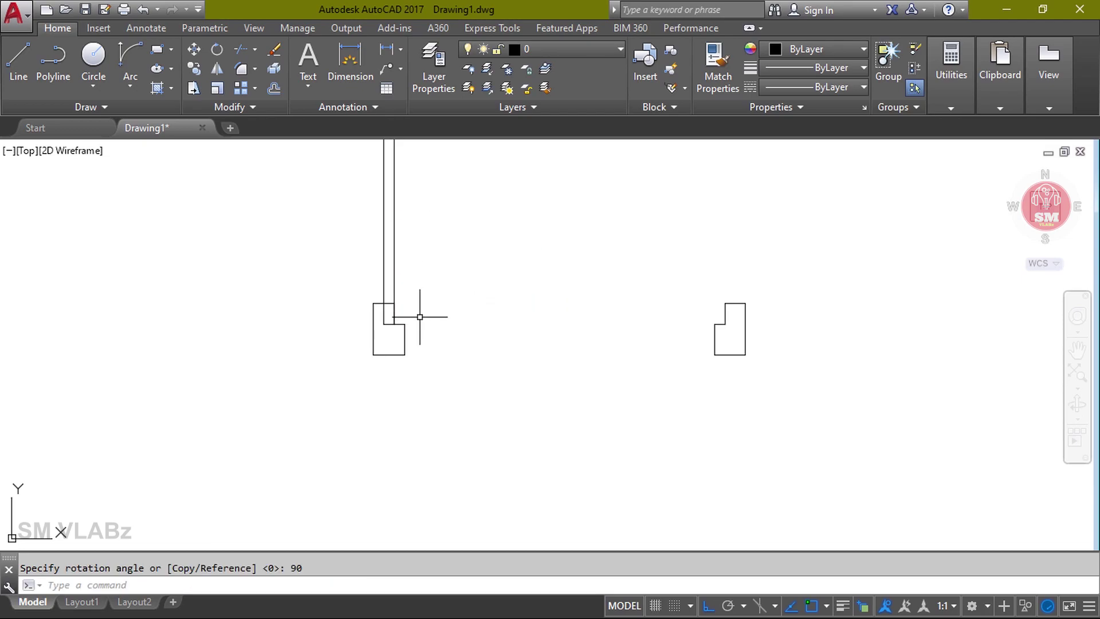
scroll(436, 303, "down", 2)
middle_click_drag(474, 258, 444, 319)
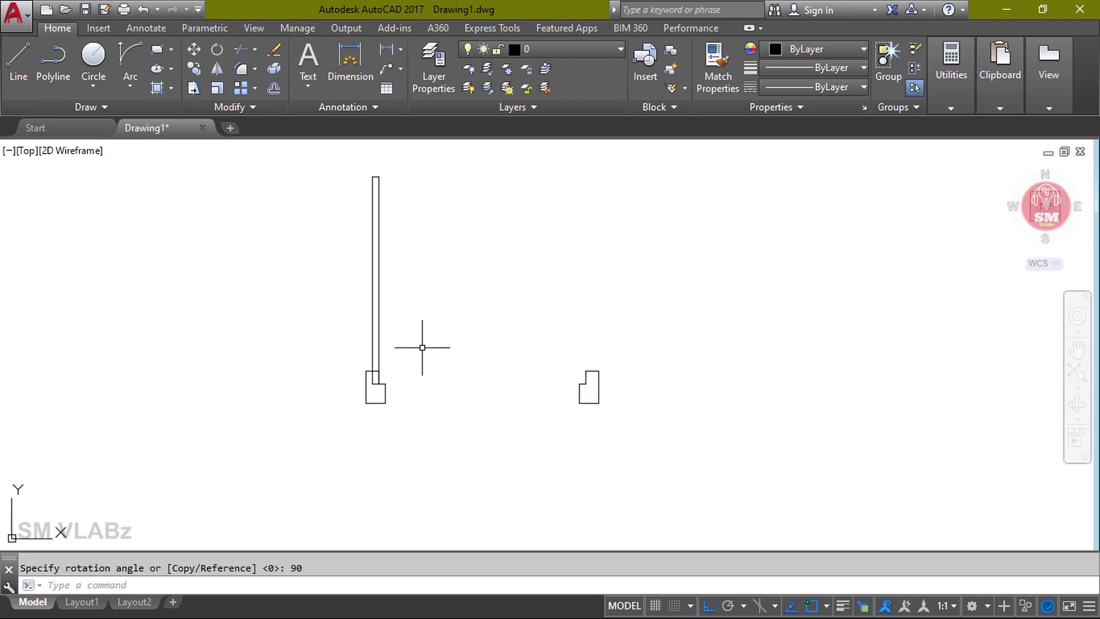
Begin moving the upright bar from its lower-right corner, then cancel the move.
type("m")
key("Return")
left_click(430, 300)
left_click(318, 235)
key("Return")
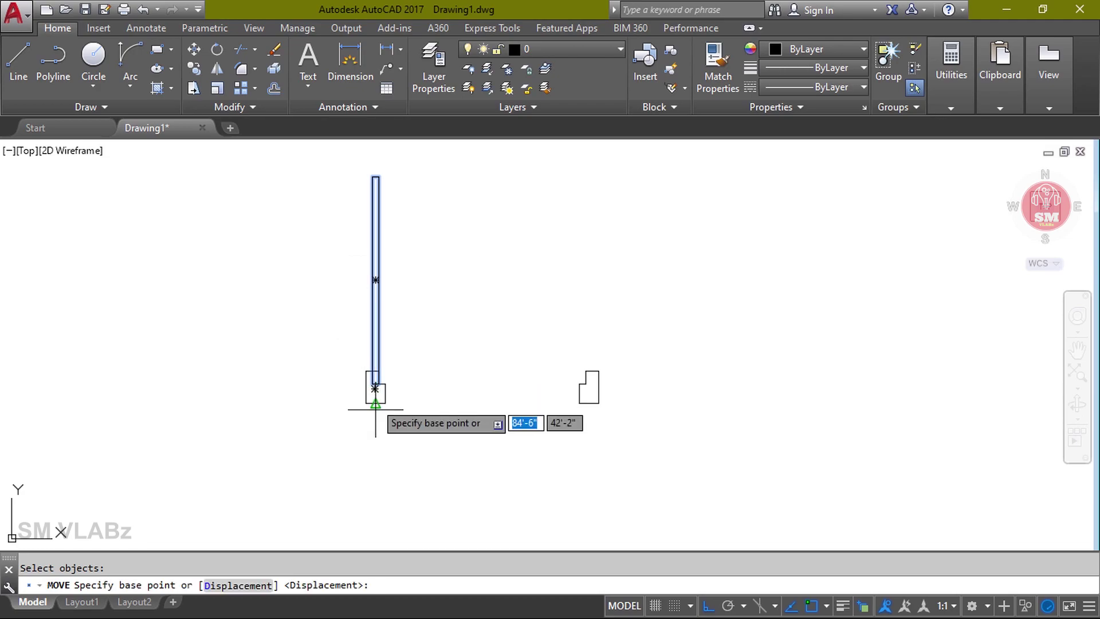
scroll(378, 411, "up", 5)
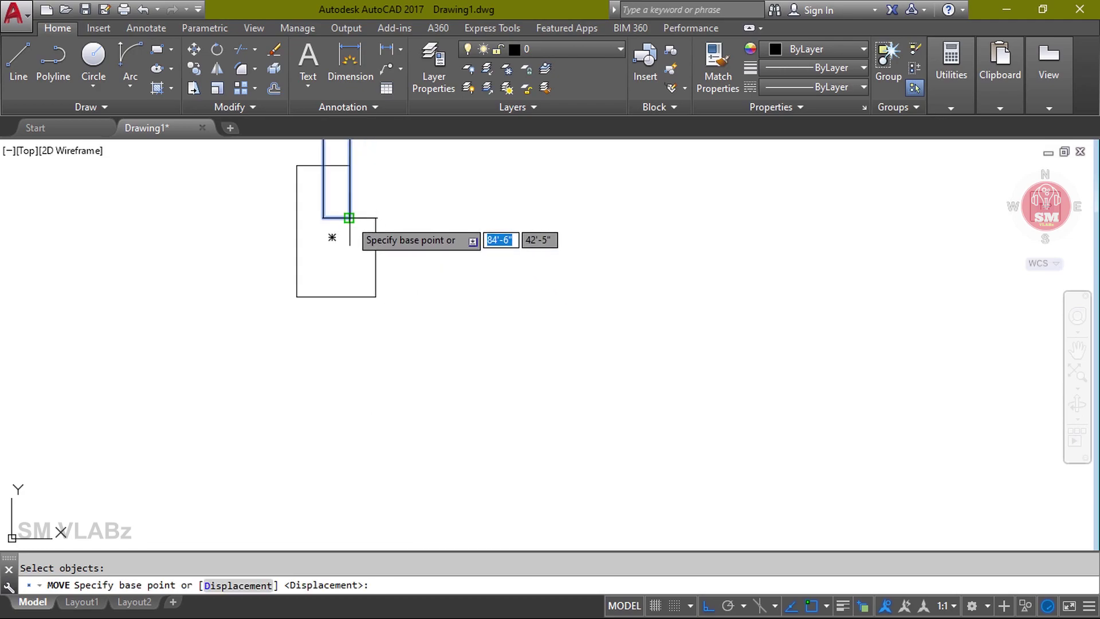
left_click(349, 218)
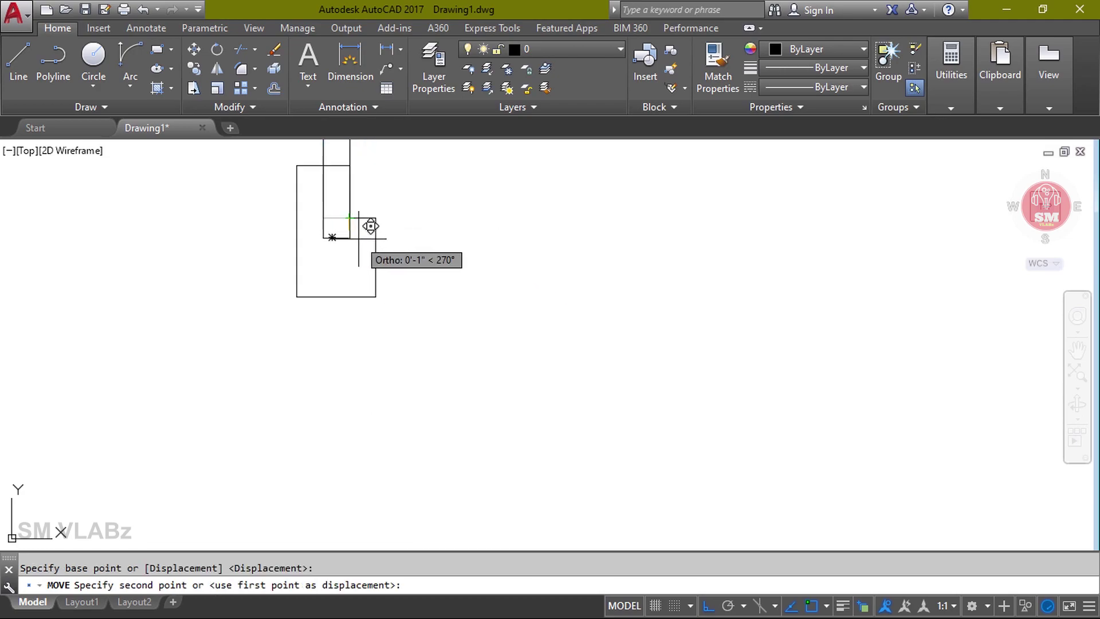
key("Escape")
scroll(433, 374, "down", 3)
scroll(548, 280, "down", 2)
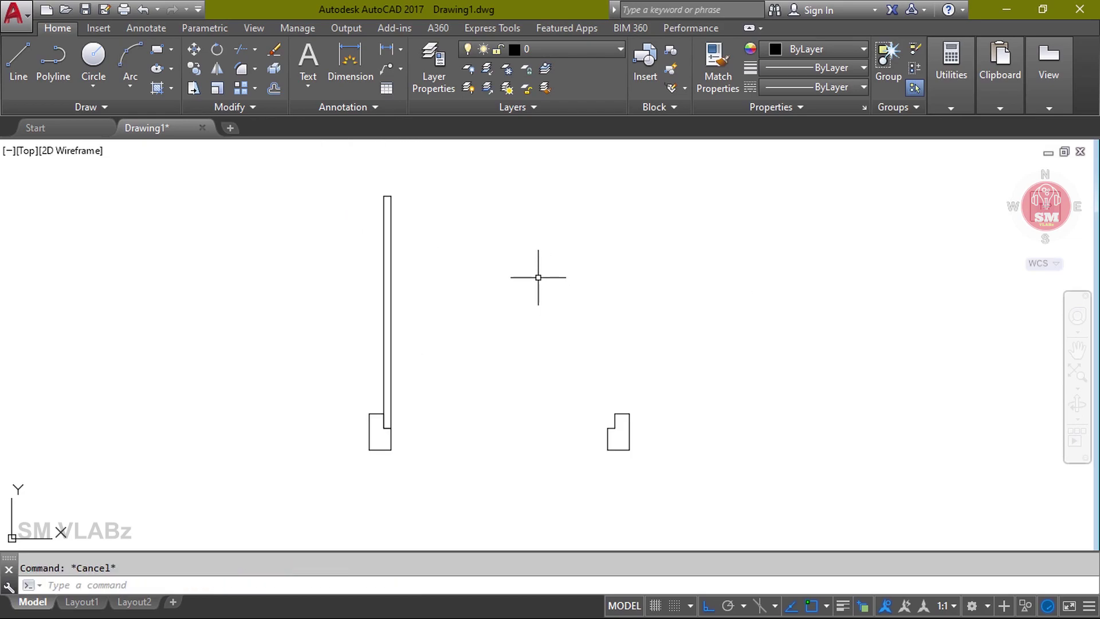
Draw a Start-End-Direction swing arc from the leaf's top to the right jamb, then fit the view.
left_click(138, 88)
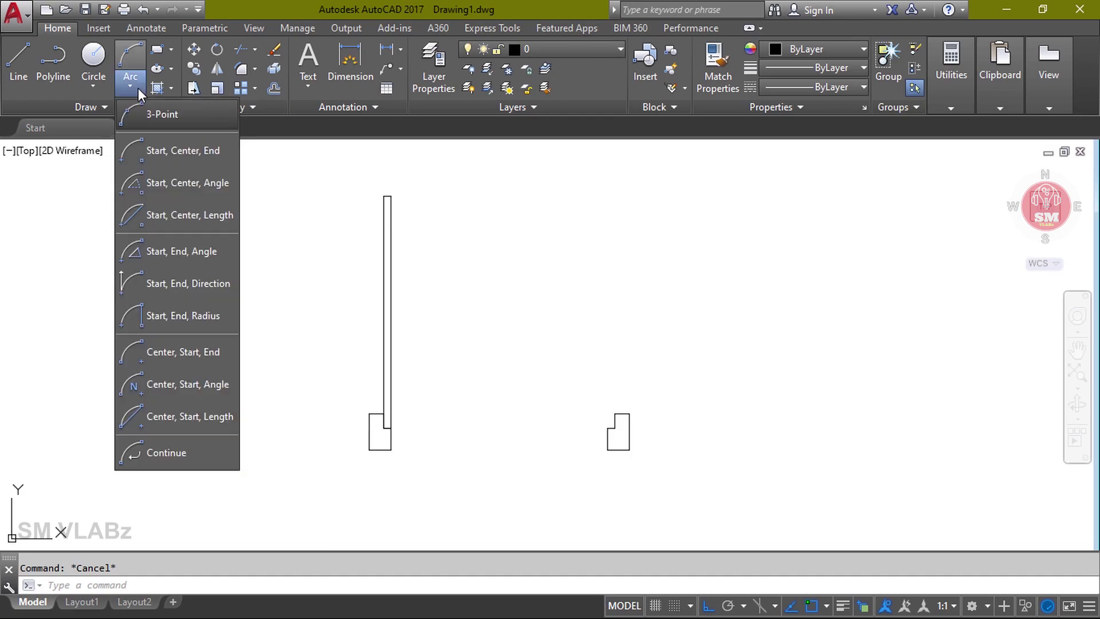
left_click(194, 290)
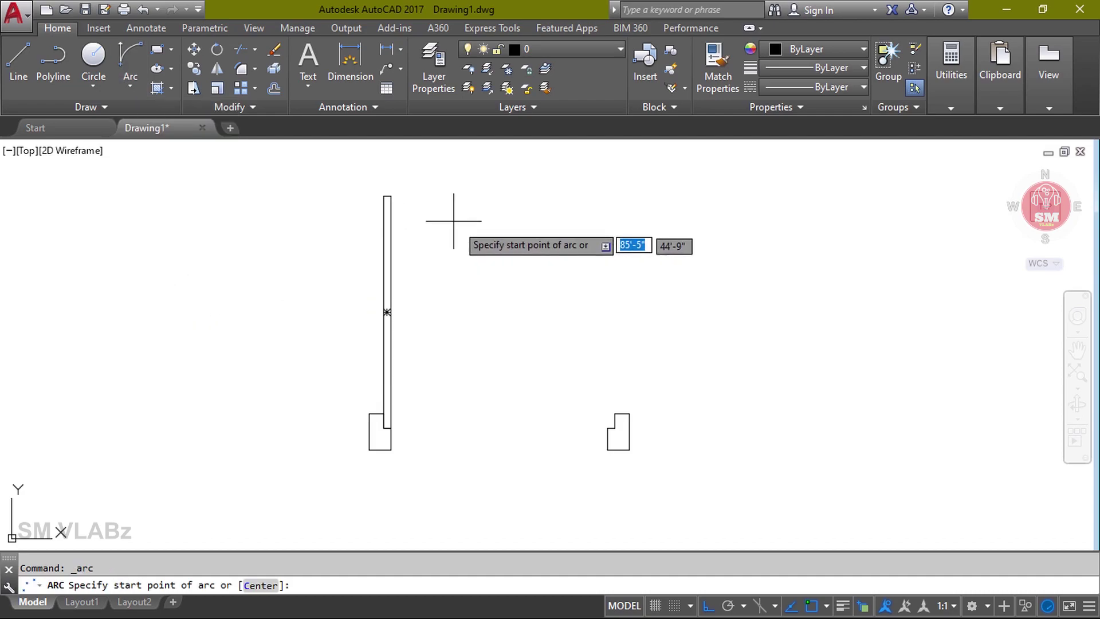
left_click(390, 195)
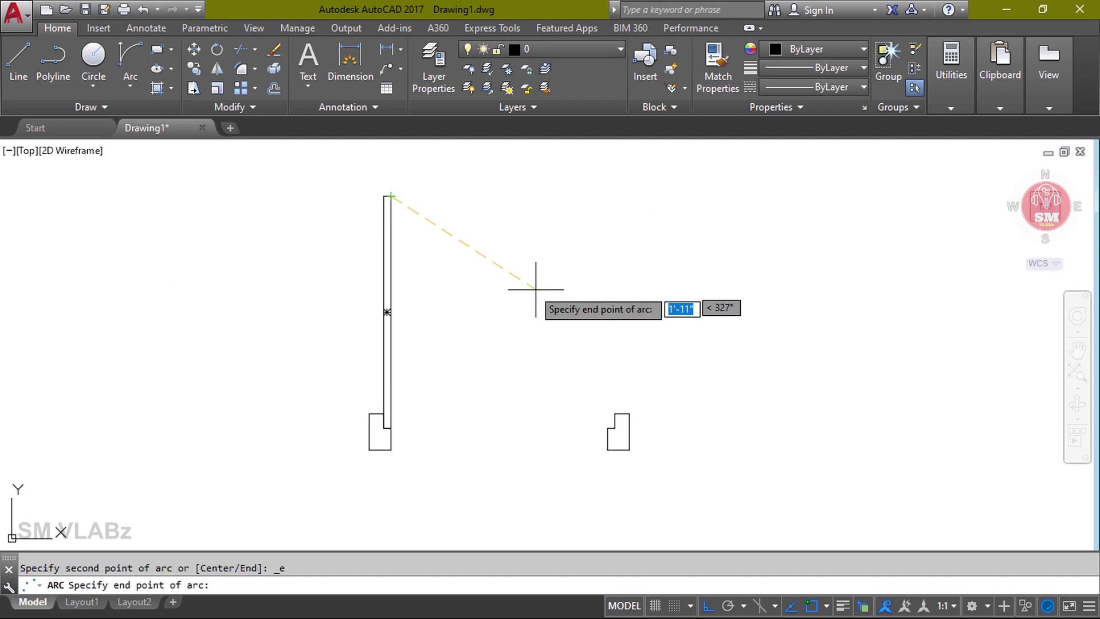
left_click(615, 414)
left_click(722, 211)
middle_click(738, 323)
middle_click(738, 323)
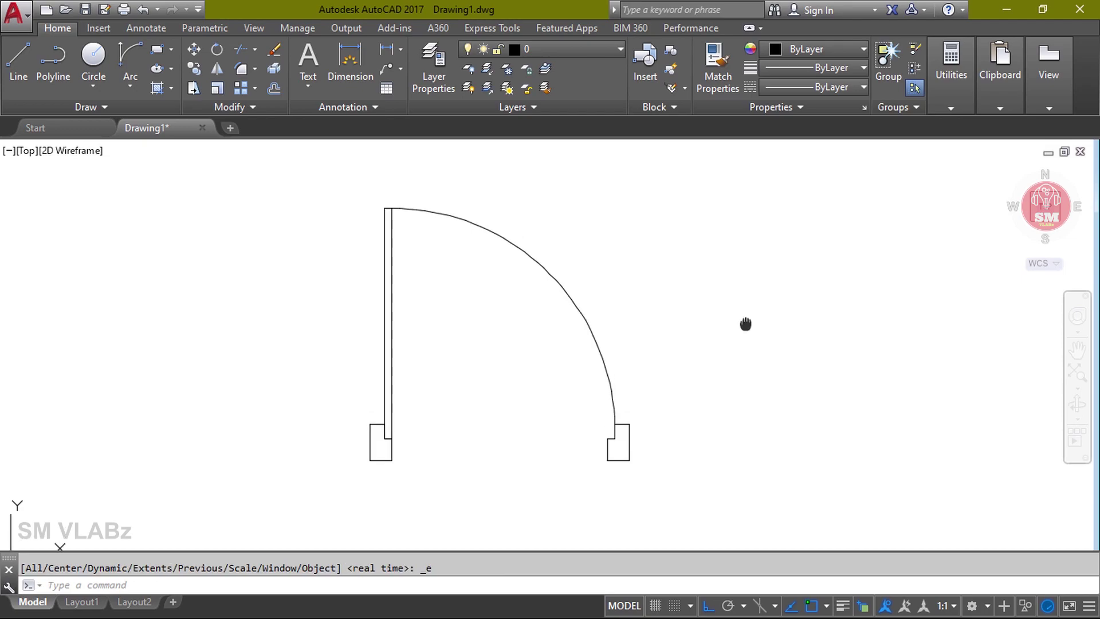
middle_click_drag(739, 324, 727, 329)
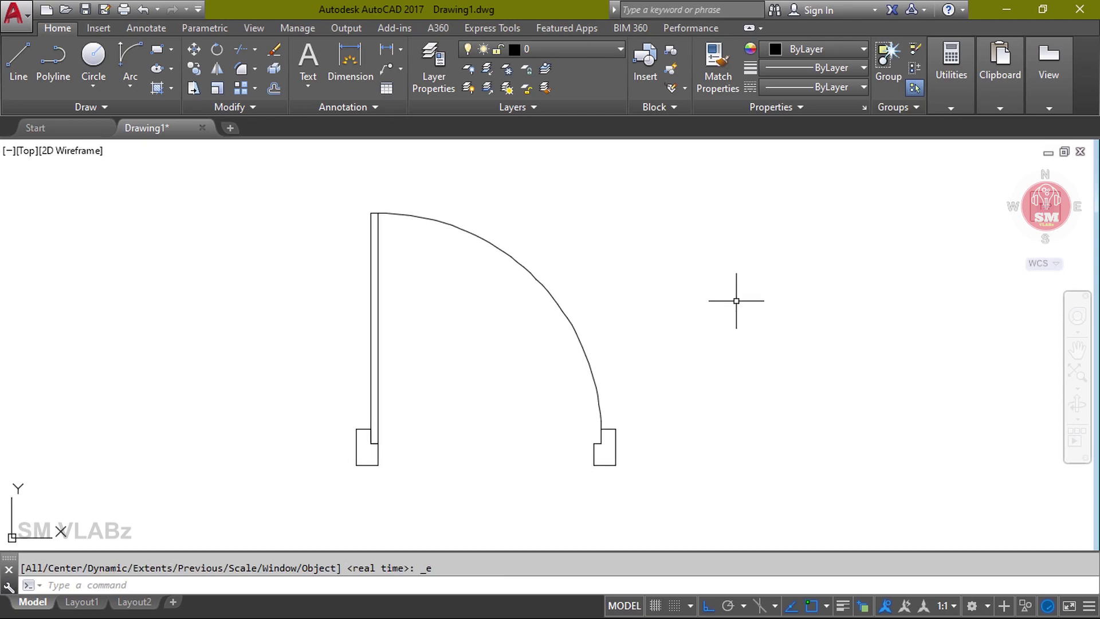
key("Escape")
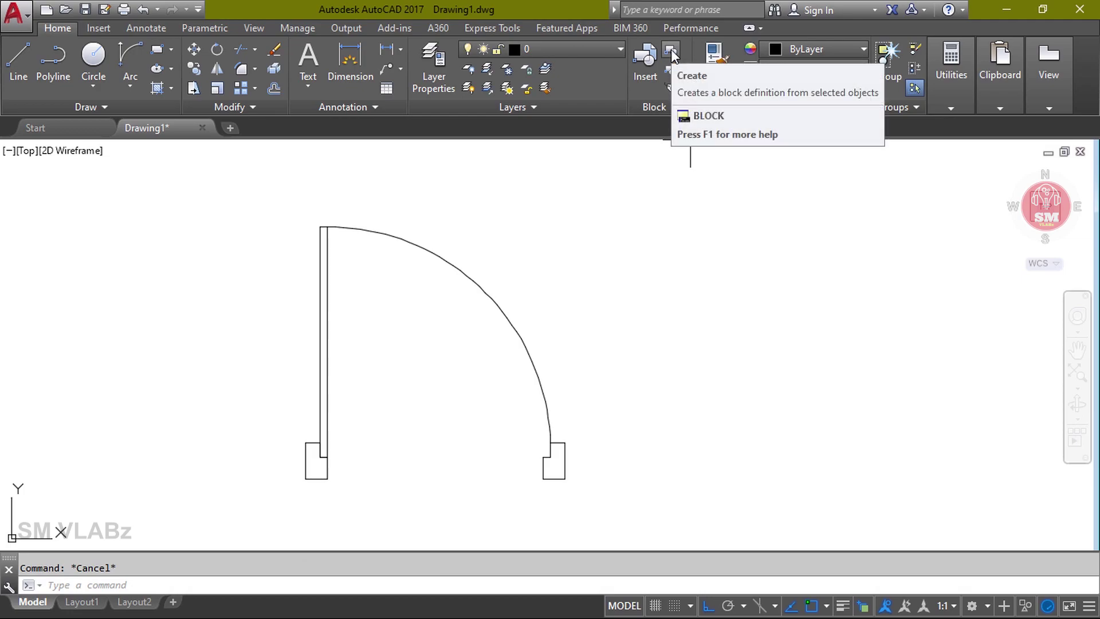
Start a block named Door with its base point at the door's lower-left corner.
left_click(671, 50)
left_click_drag(527, 136, 537, 156)
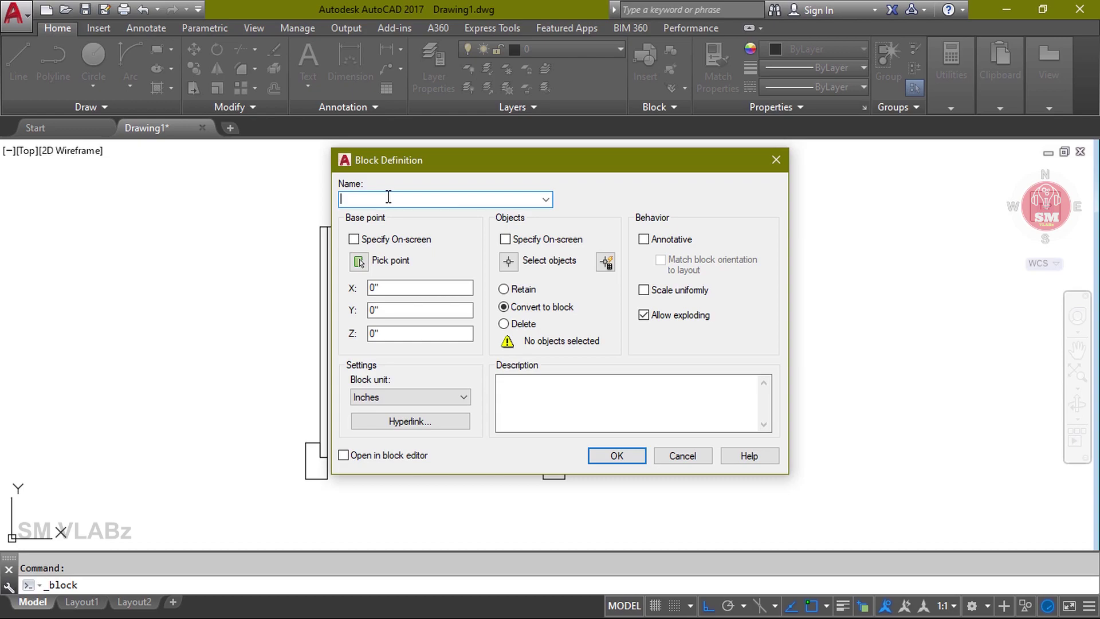
type("Doo")
type("r")
left_click(359, 262)
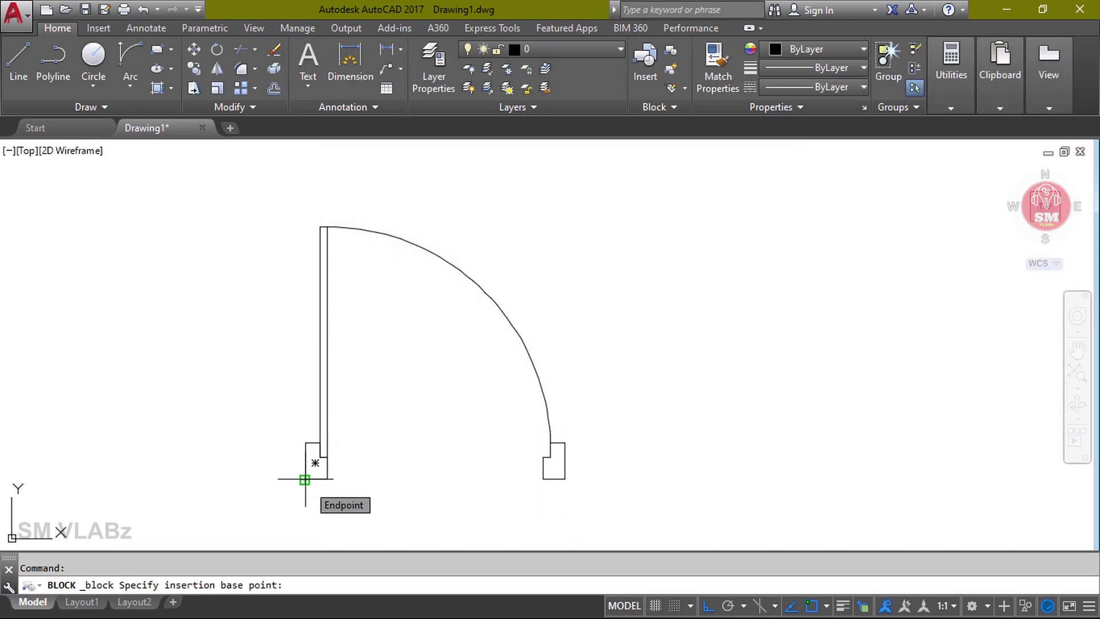
left_click(305, 480)
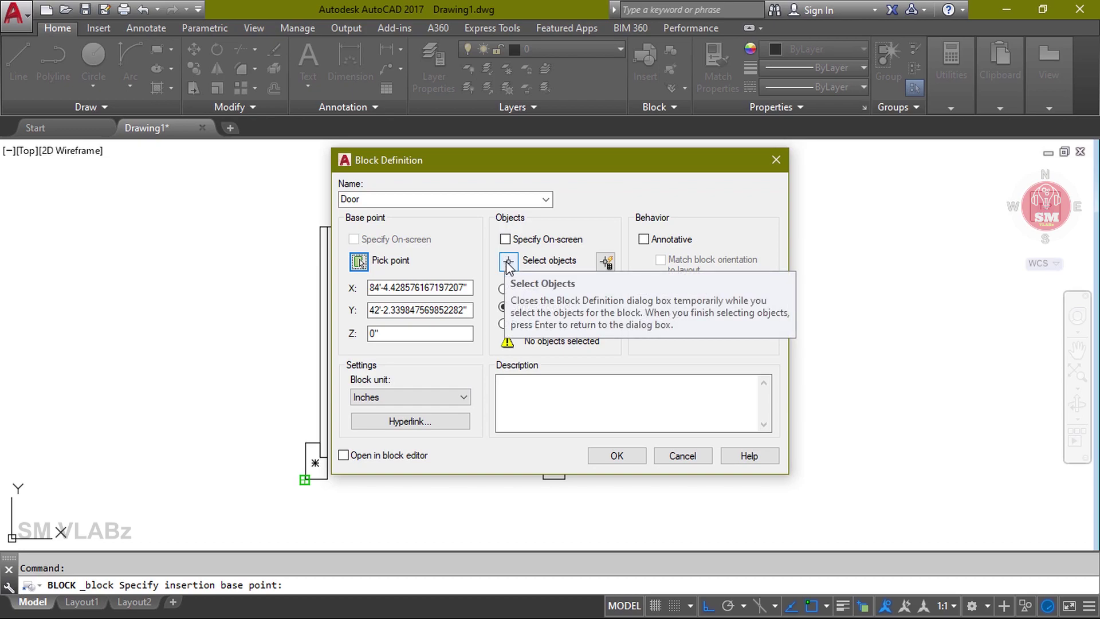
Window-select the leaf, arc and both jambs and create the Door block.
left_click(507, 261)
left_click(256, 192)
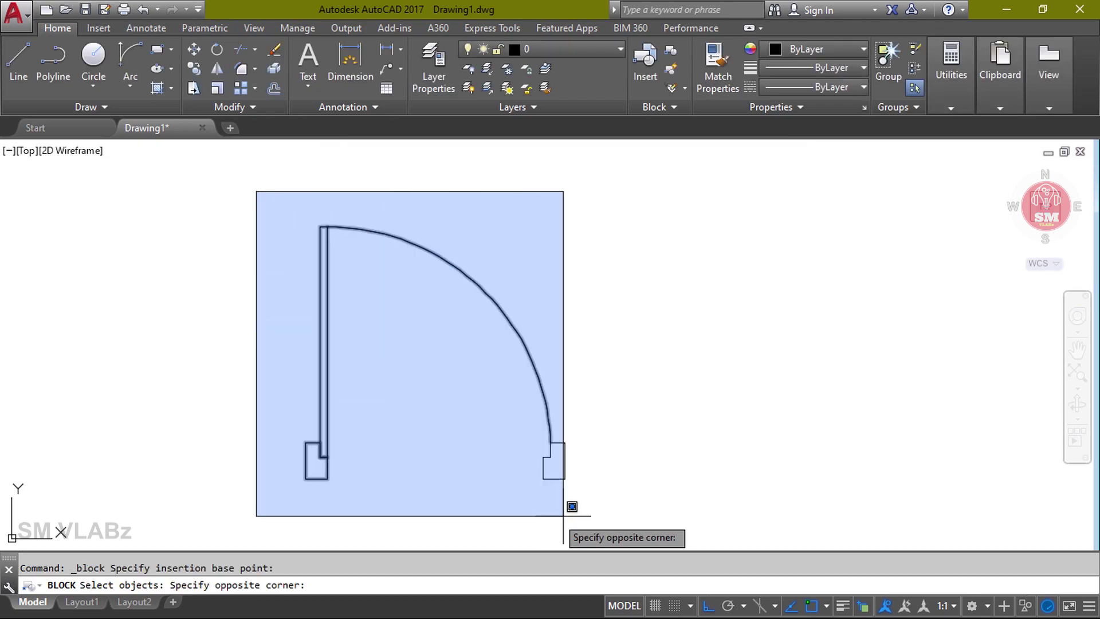
left_click(563, 515)
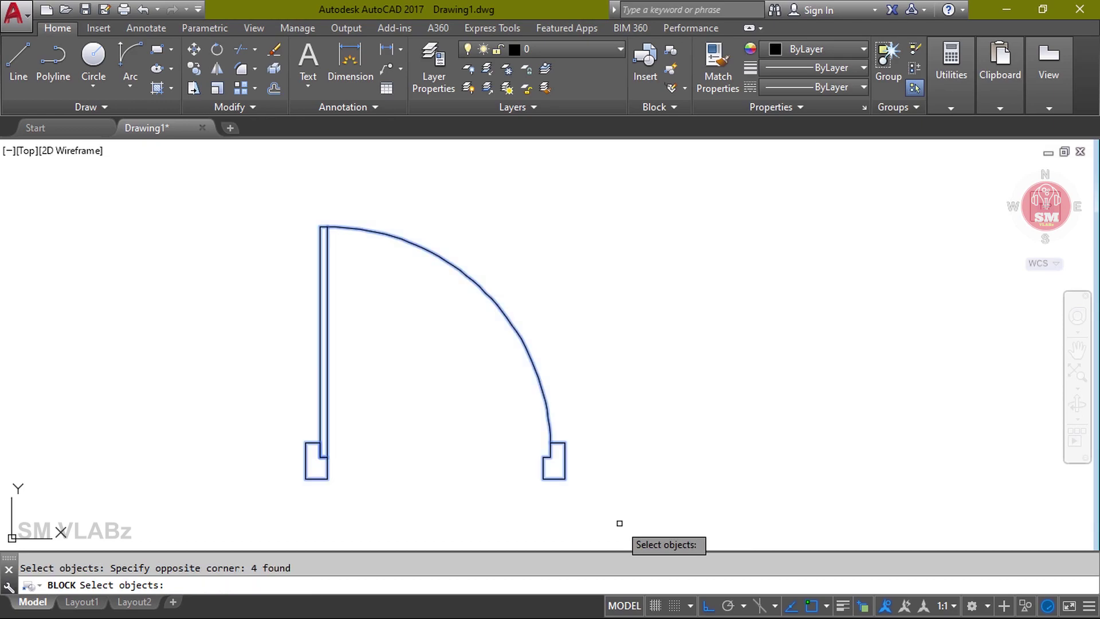
key("Return")
left_click(625, 456)
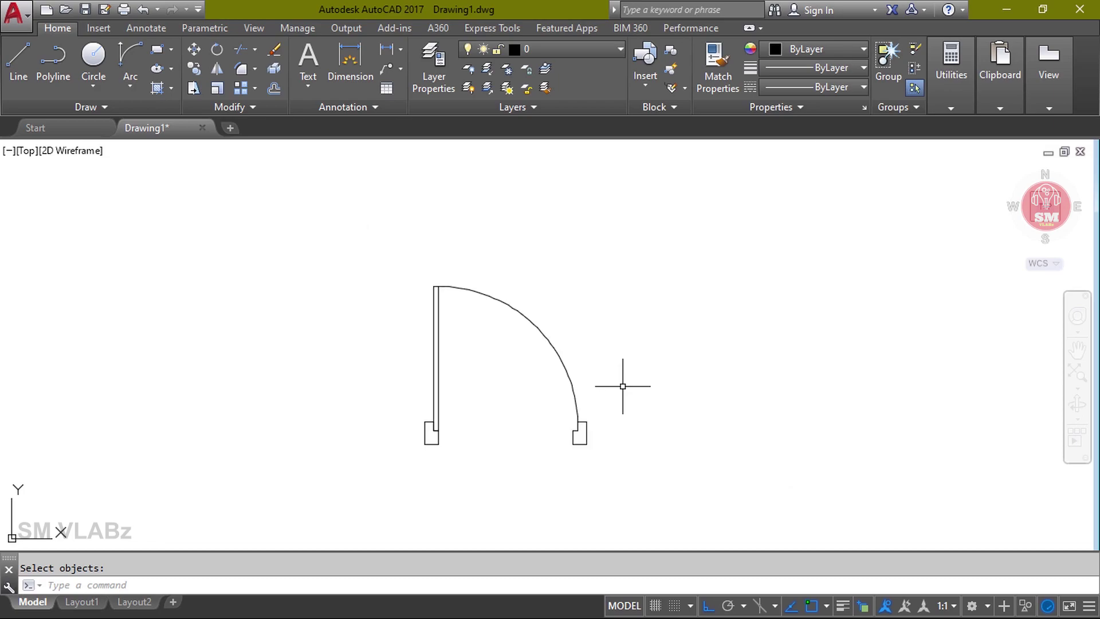
left_click(667, 504)
Erase the door block and draw a 48 by 5 rectangle.
left_click(421, 285)
key("Return")
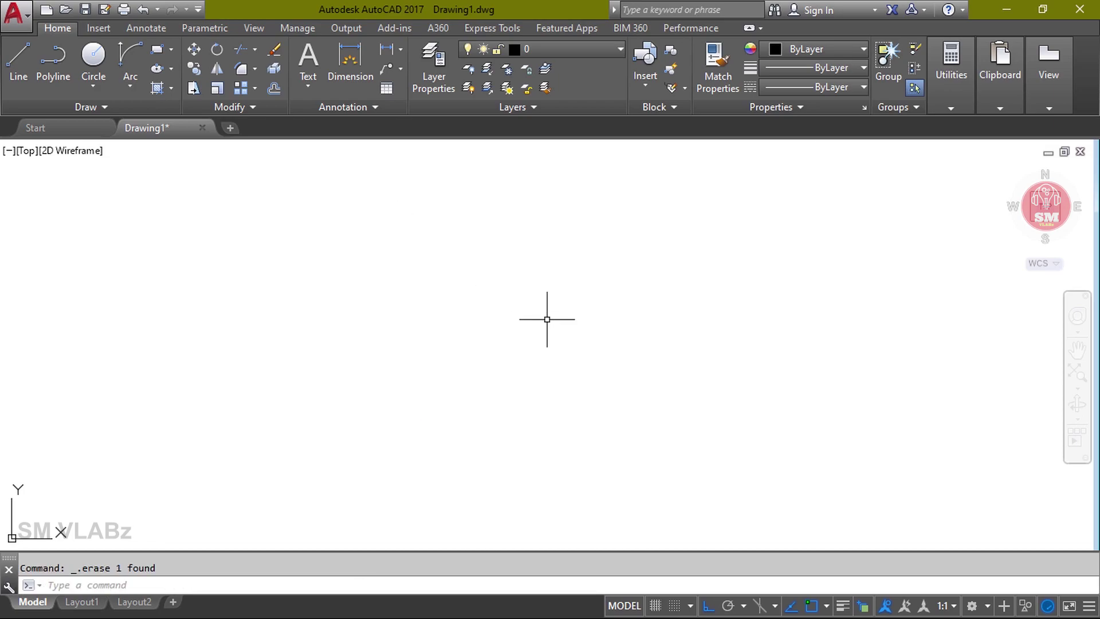
type("rec")
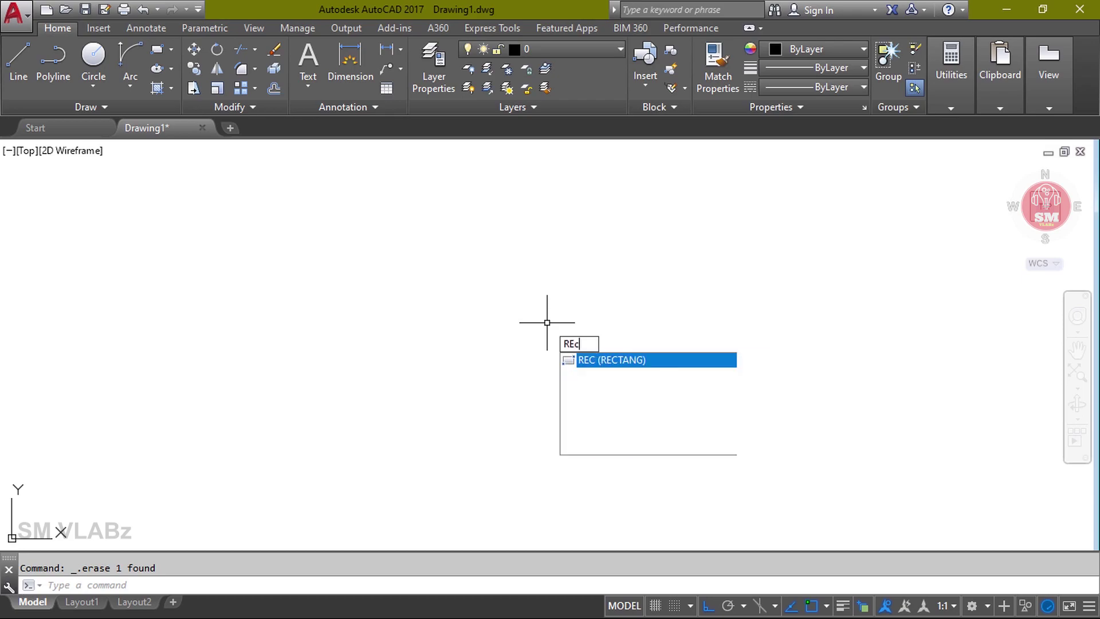
key("Return")
left_click(417, 261)
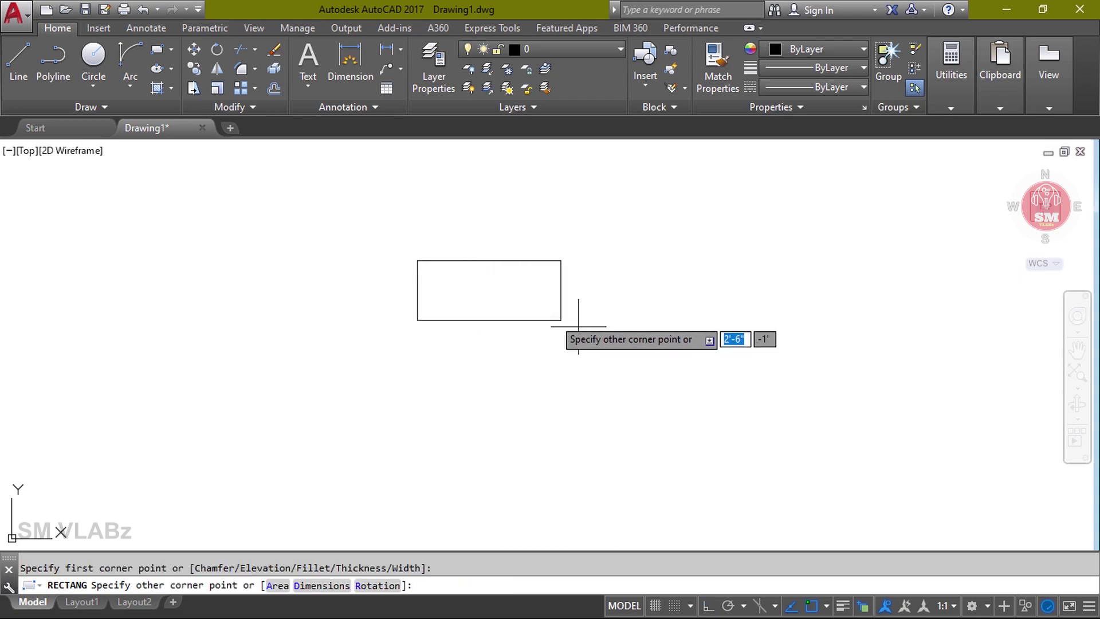
type("@")
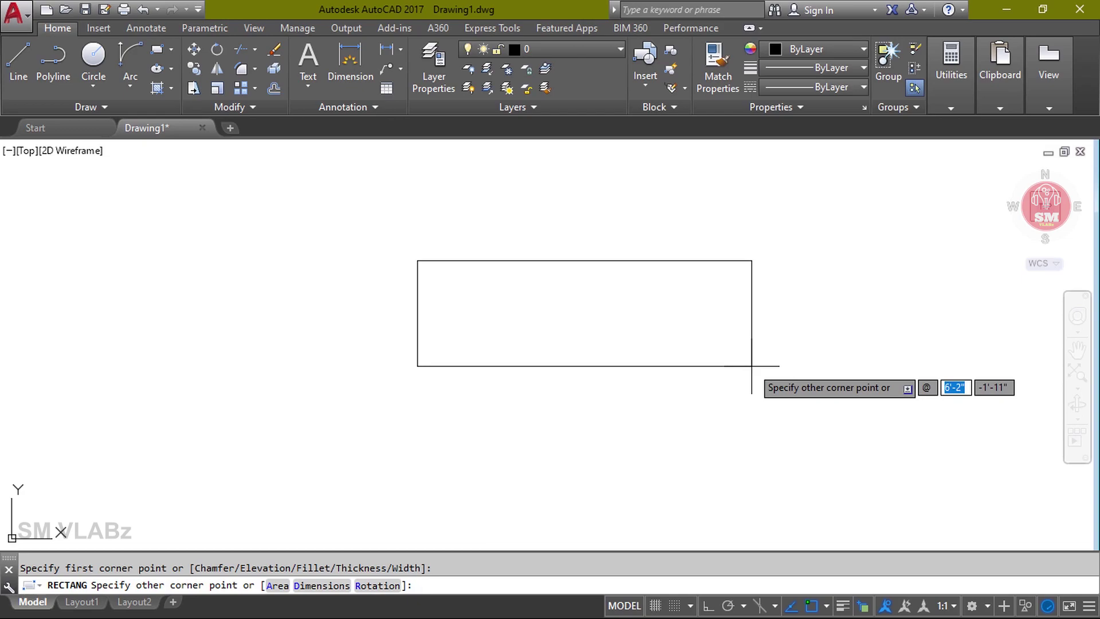
type("48")
key("Tab")
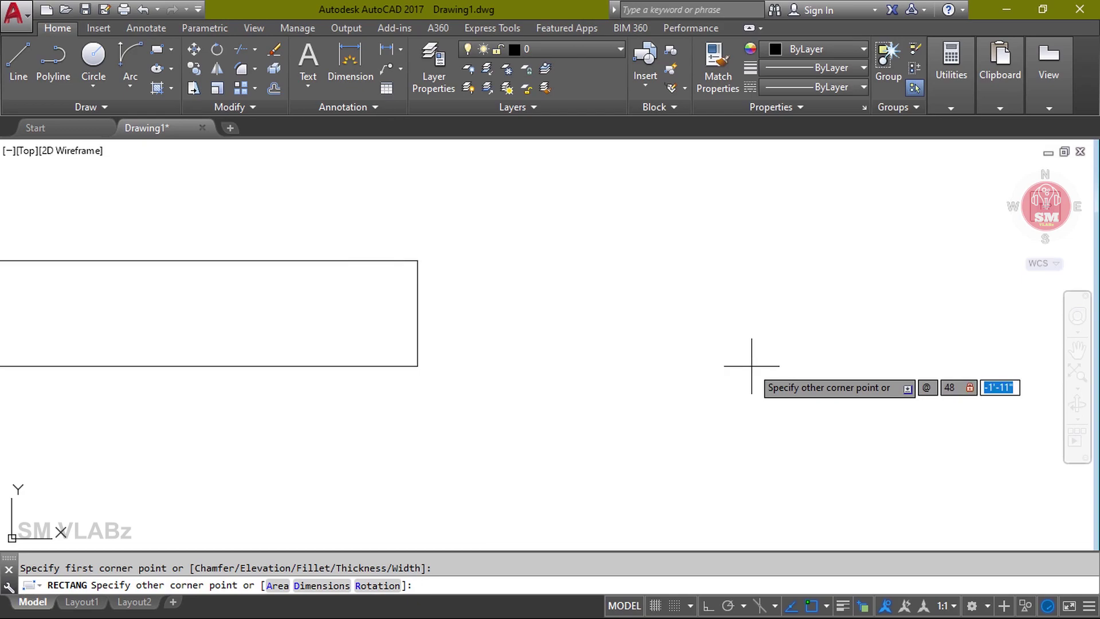
type("5")
key("Return")
scroll(590, 279, "up", 3)
key("Escape")
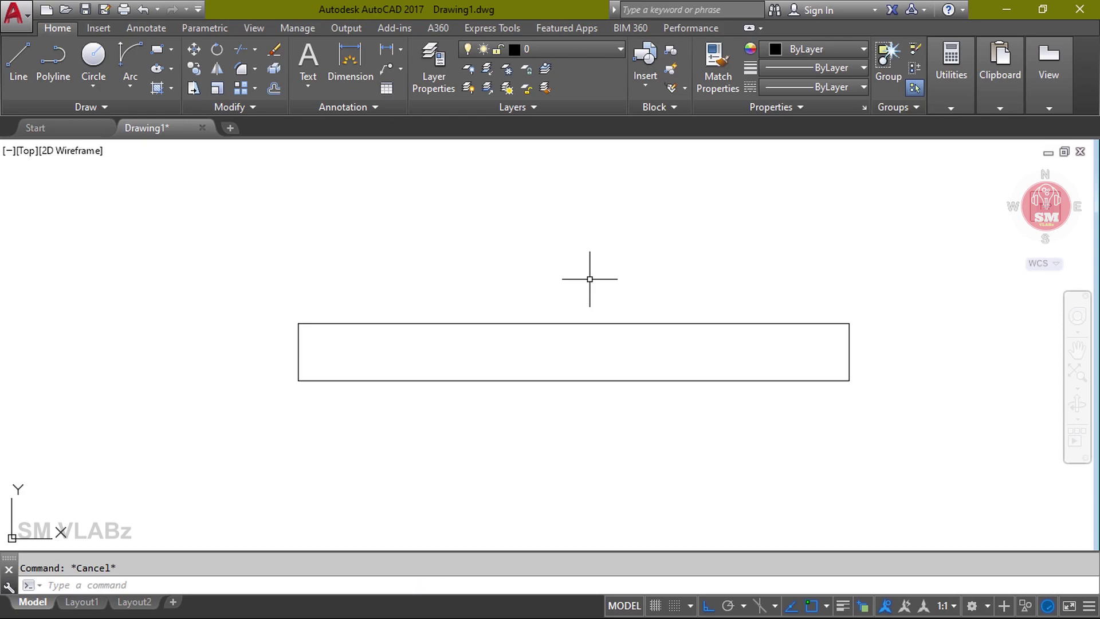
Start OFFSET with an offset distance of 2.
type("o")
key("Return")
type("2")
key("Return")
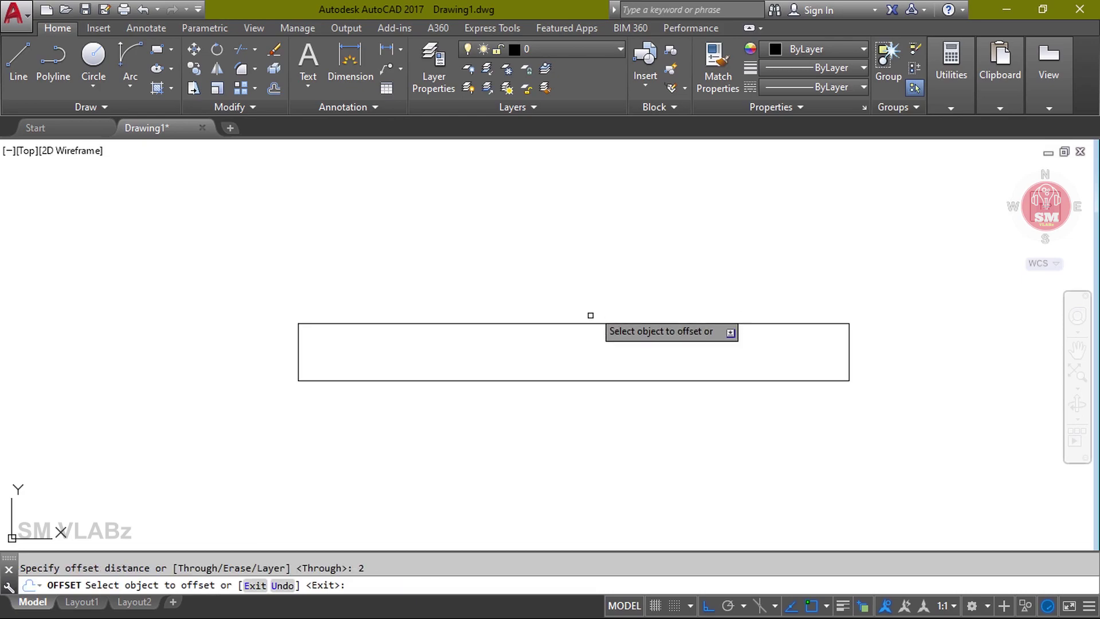
Offset the 48 by 5 rectangle 2 units inward.
left_click(586, 323)
left_click(602, 349)
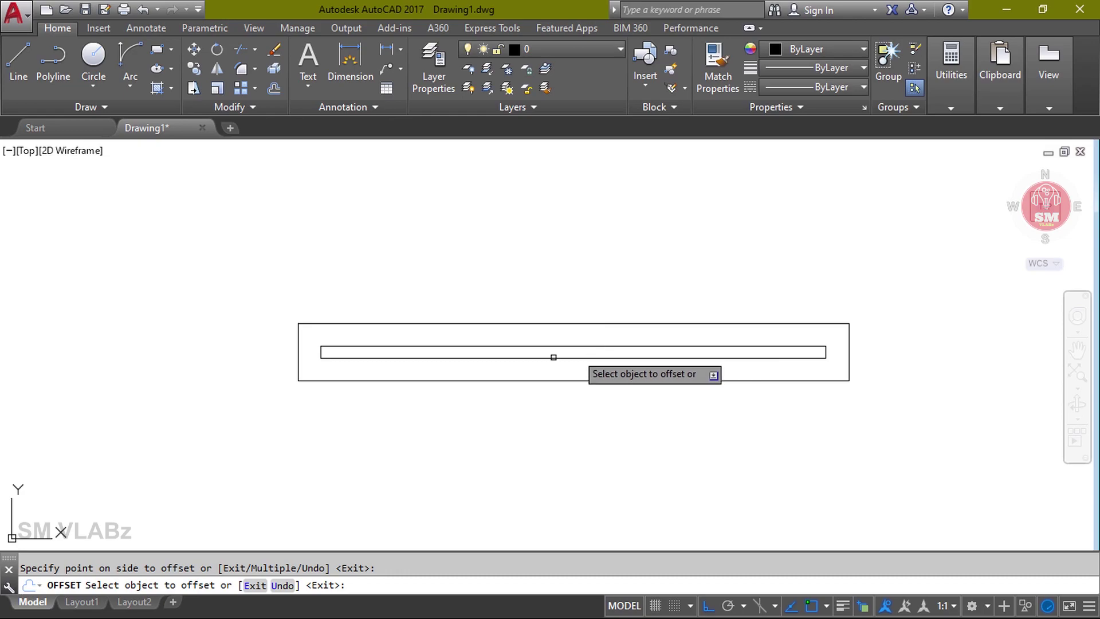
key("Escape")
middle_click_drag(353, 383, 341, 373)
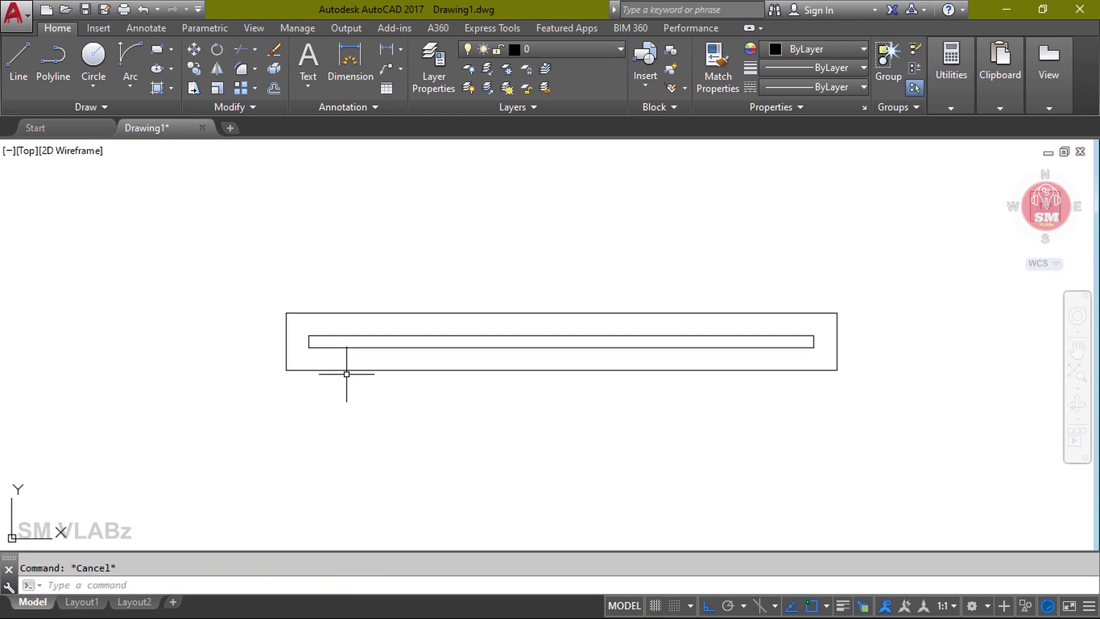
Stretch the inner rectangle's left end 10 units out to the outer edge.
type("s")
key("Return")
scroll(338, 367, "up", 2)
left_click(330, 354)
left_click(289, 285)
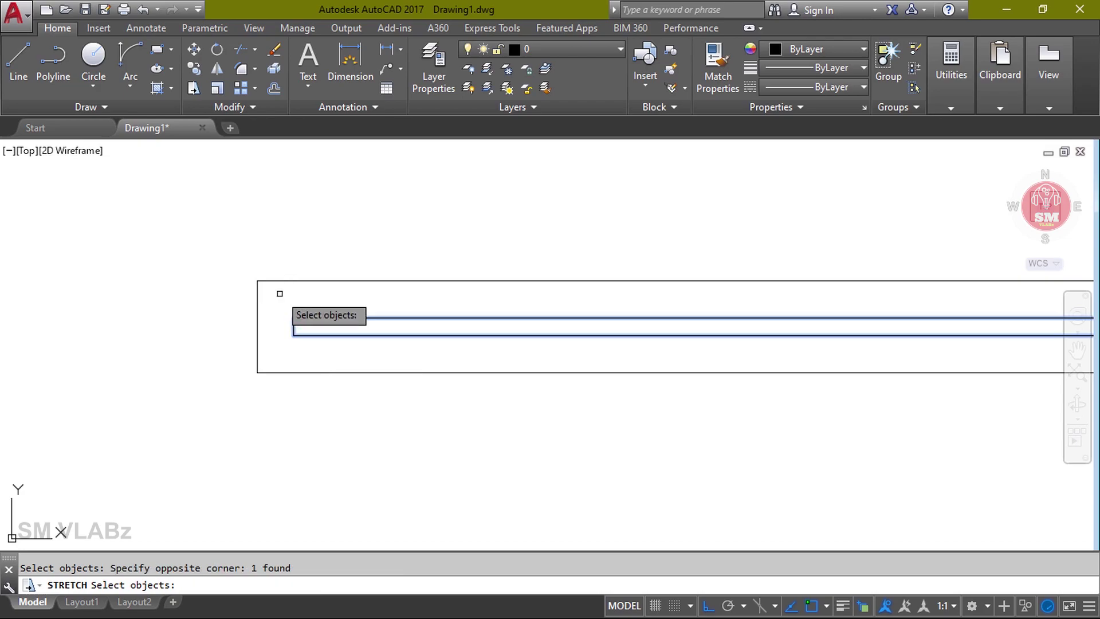
key("Return")
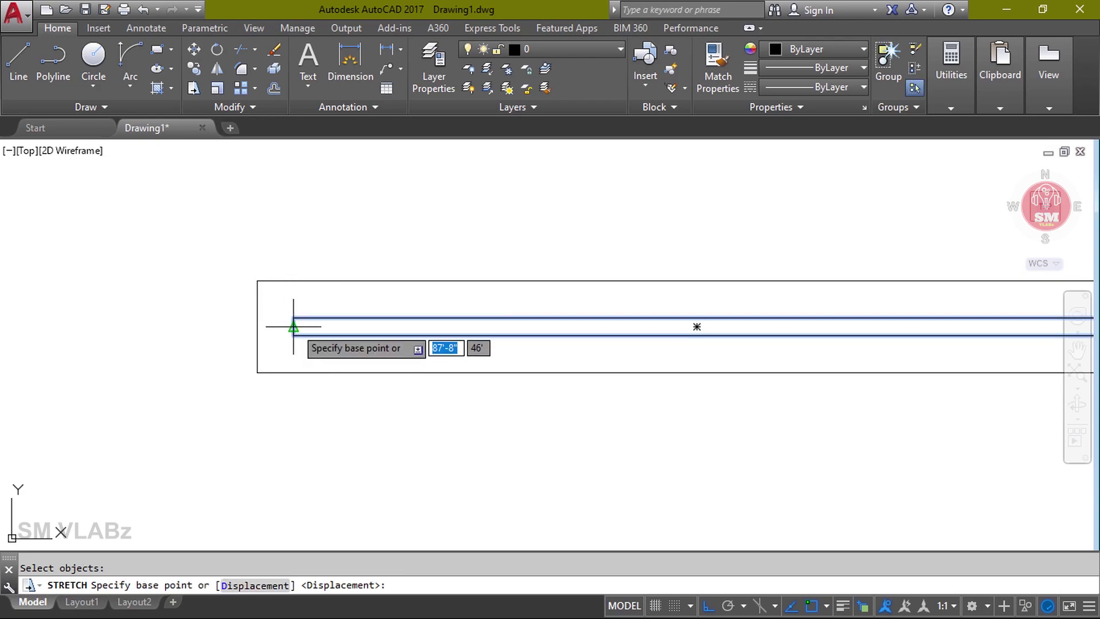
left_click(293, 326)
type("10")
key("Return")
scroll(216, 349, "down", 2)
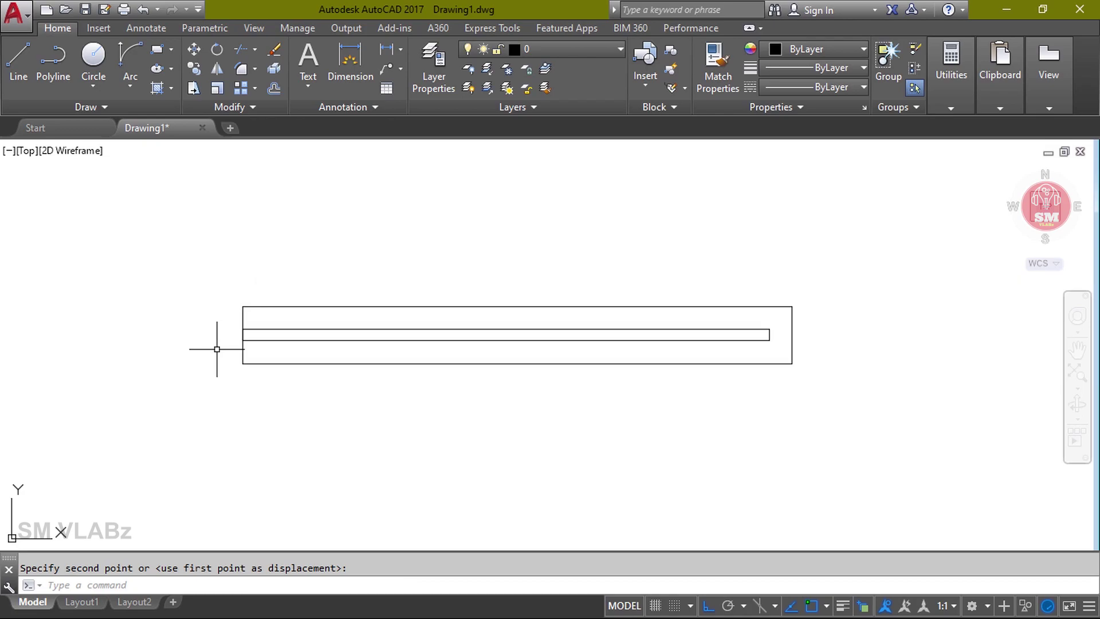
key("Escape")
Stretch the inner rectangle's right end out to meet the outer edge.
type("s")
key("Return")
left_click(605, 331)
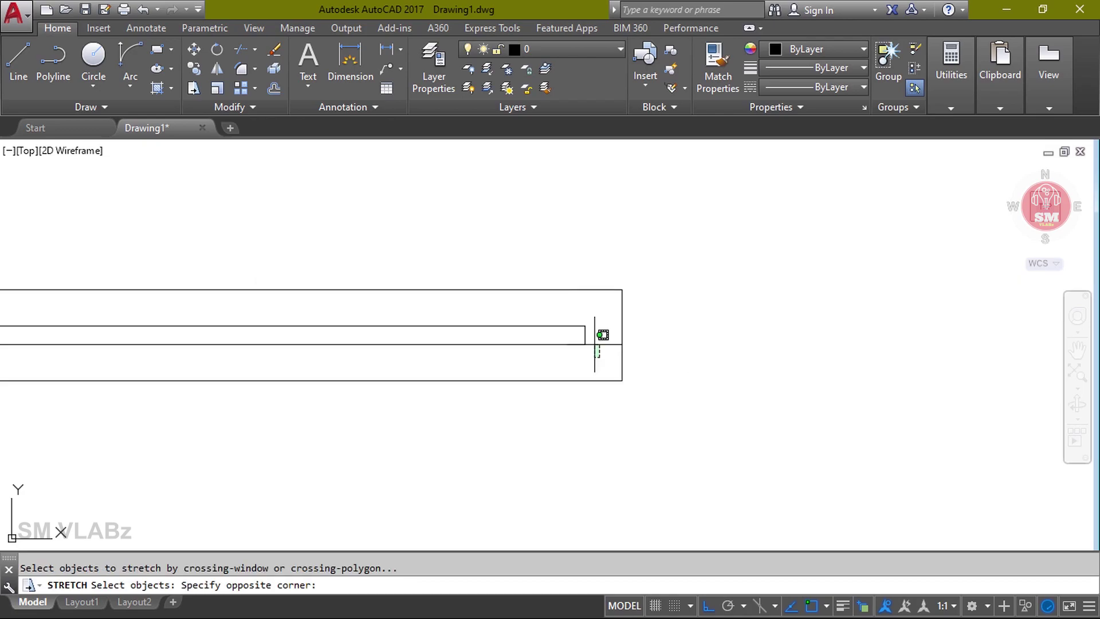
key("Return")
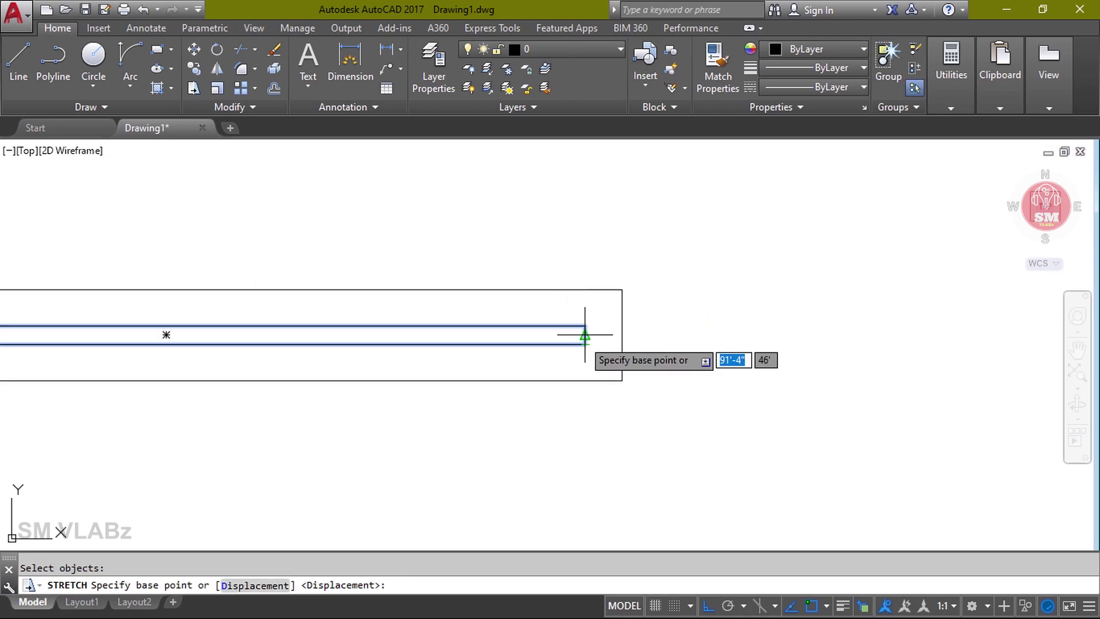
left_click(585, 335)
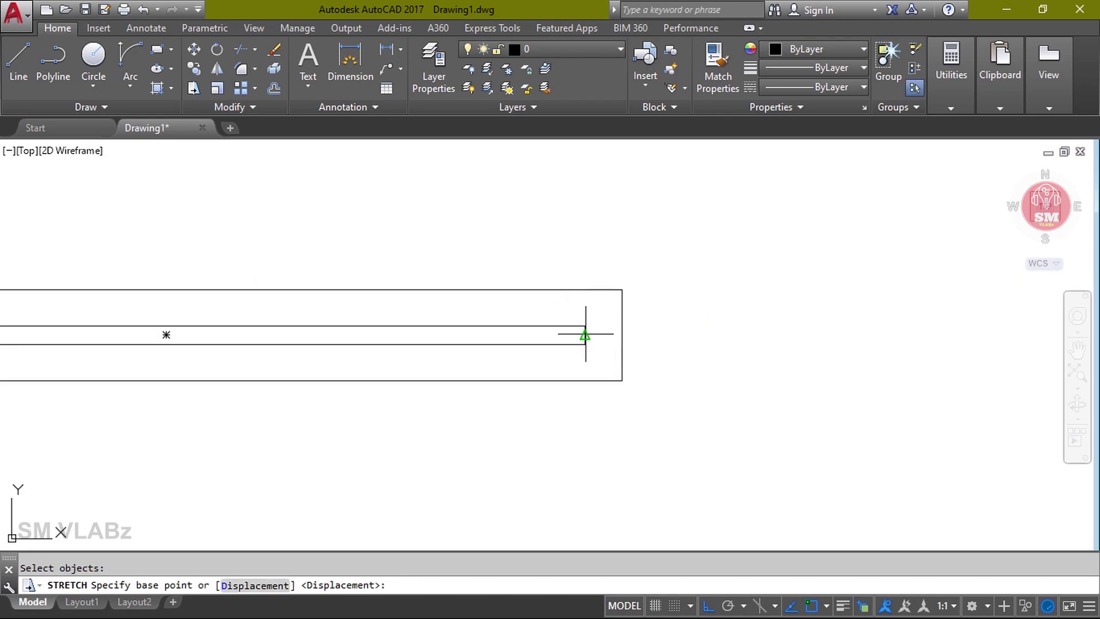
left_click(622, 335)
middle_click(739, 268)
middle_click(739, 268)
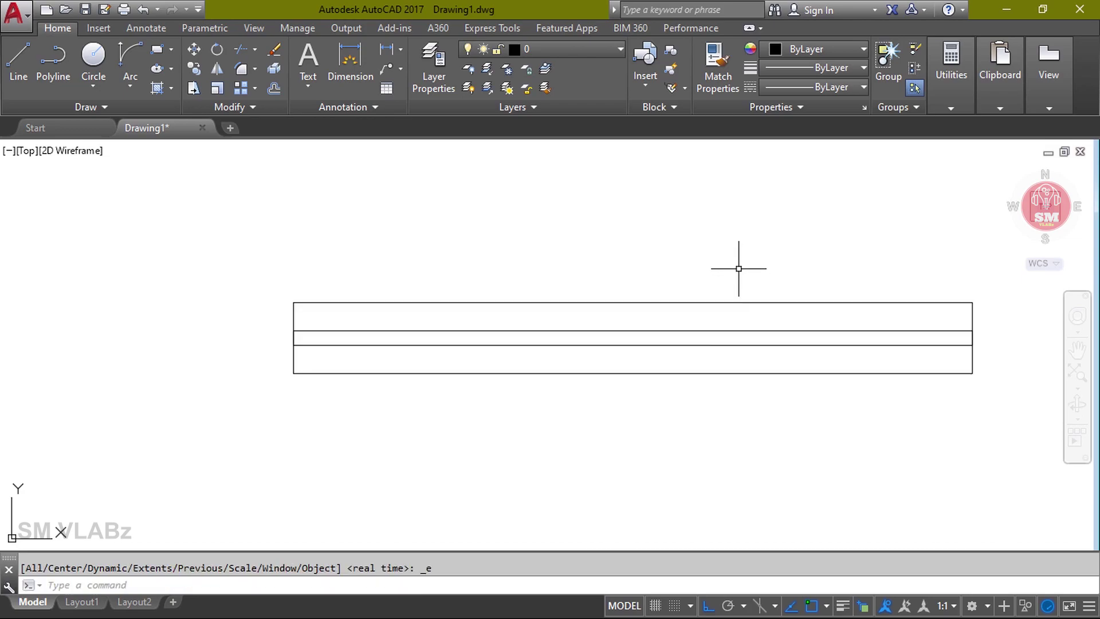
middle_click_drag(739, 268, 632, 279)
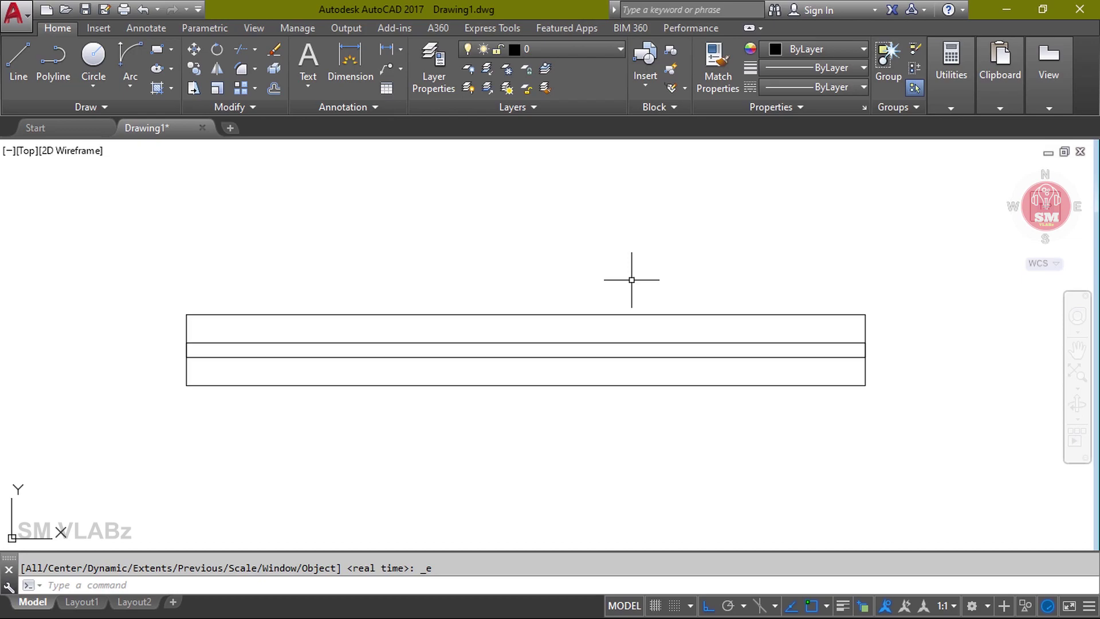
Define a block named Window from both rectangles, based at their geometric center.
type("b")
key("Return")
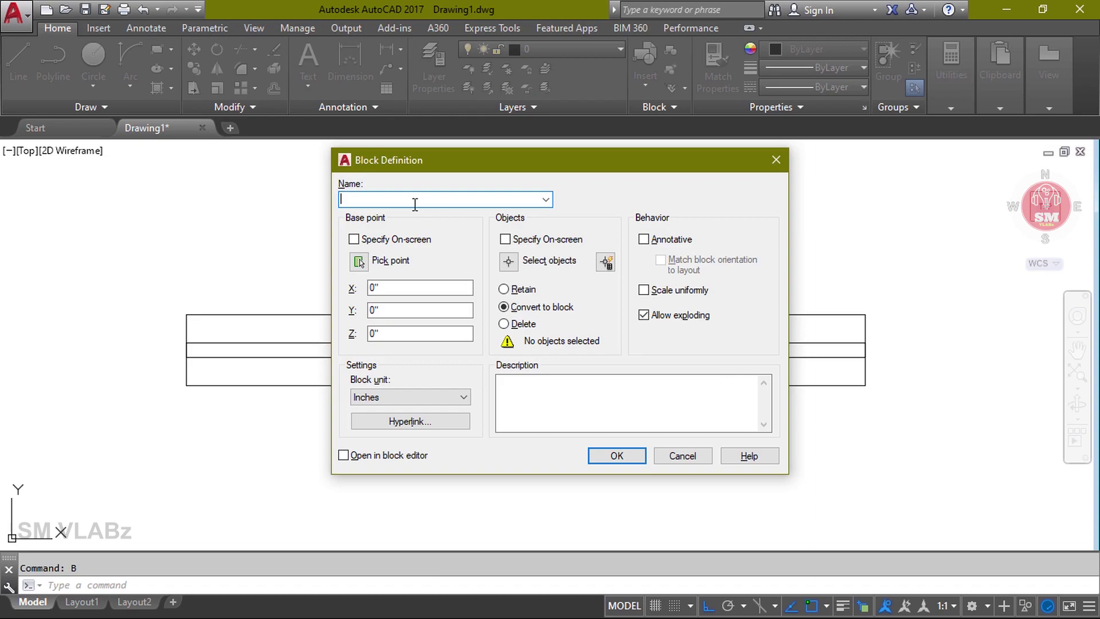
type("Windo")
type("w")
left_click(359, 262)
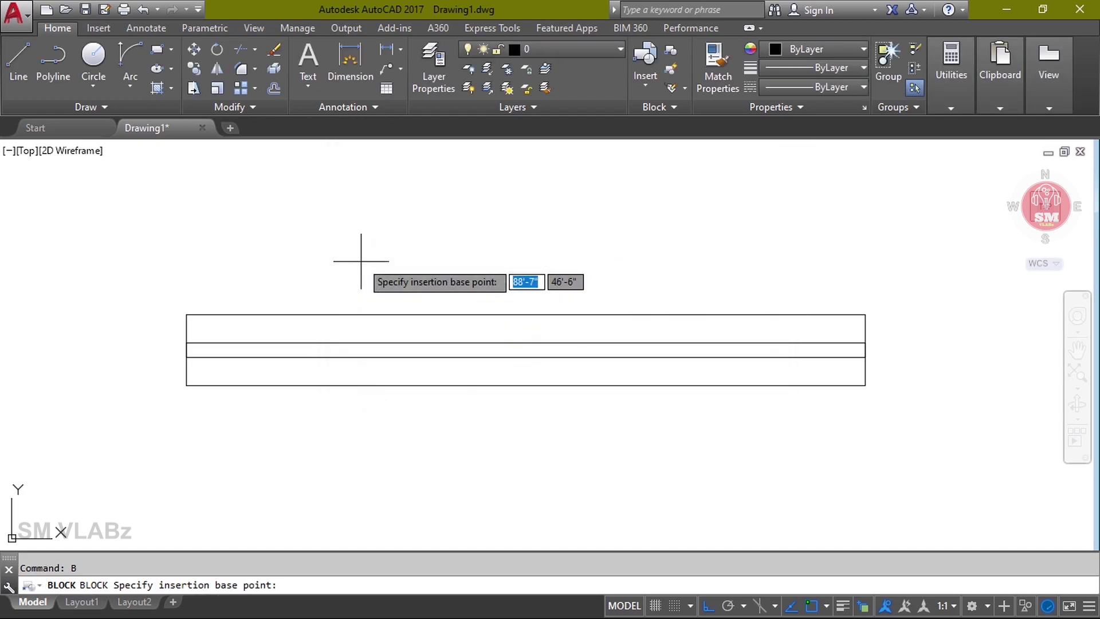
left_click(526, 350)
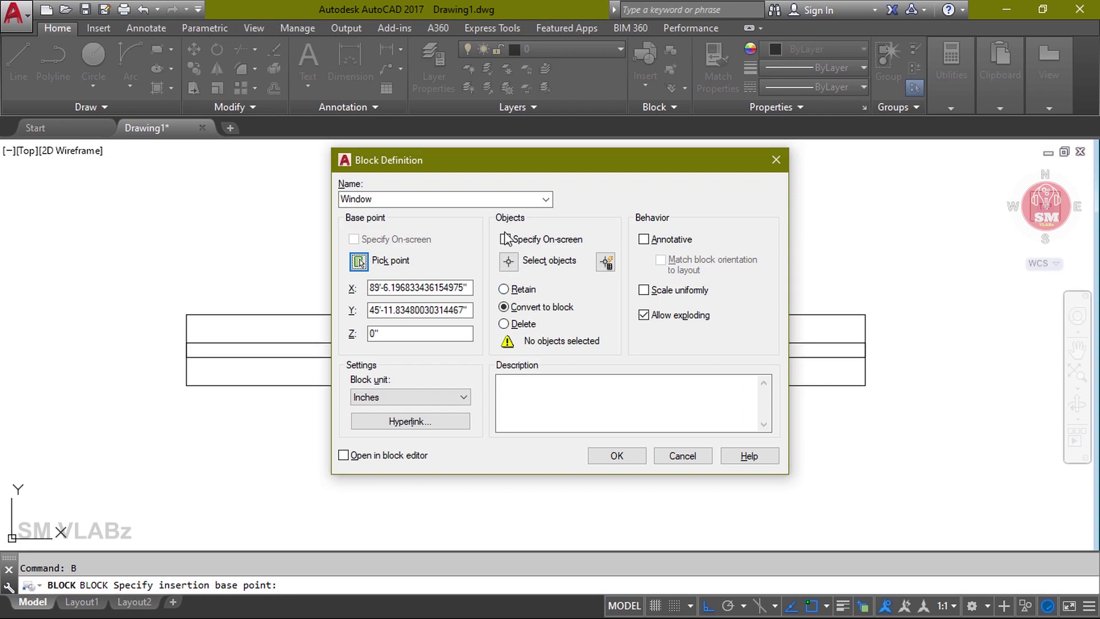
left_click(508, 262)
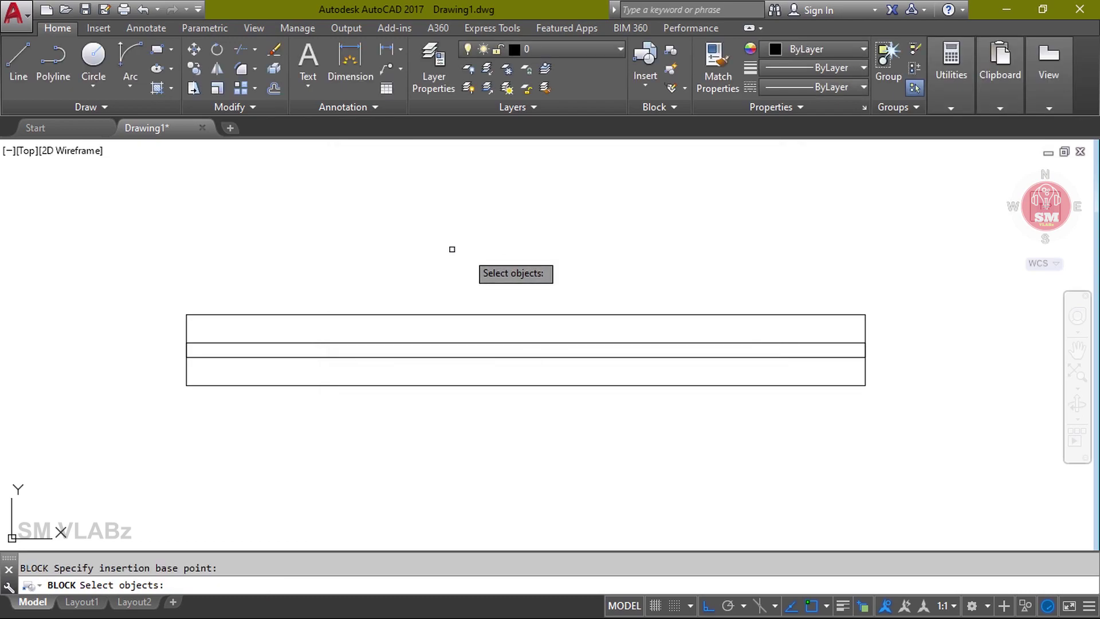
left_click(135, 261)
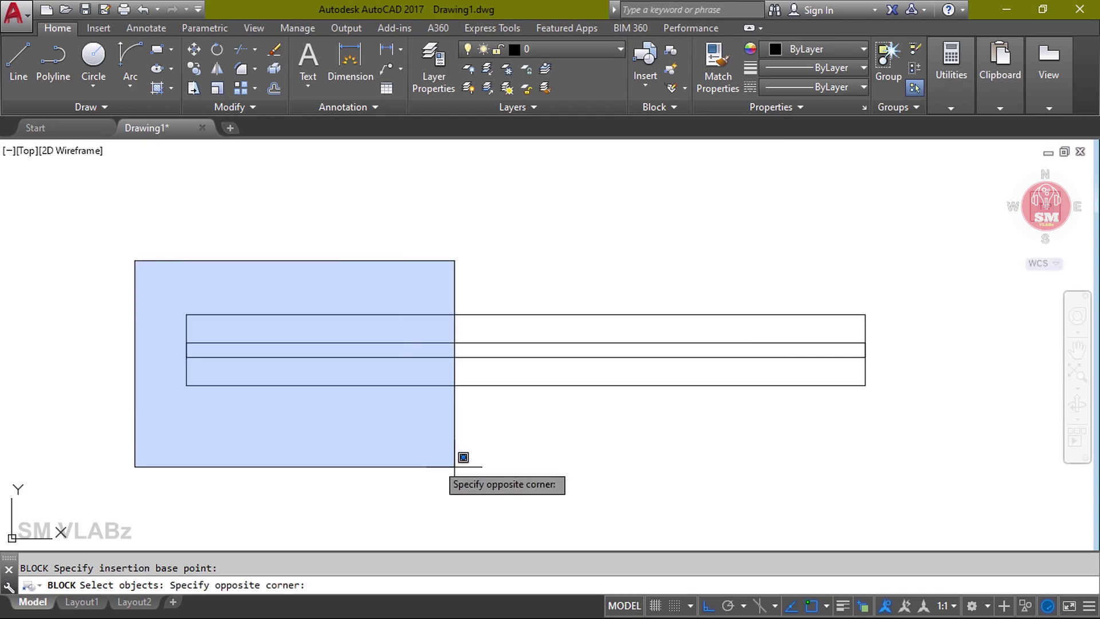
left_click(914, 460)
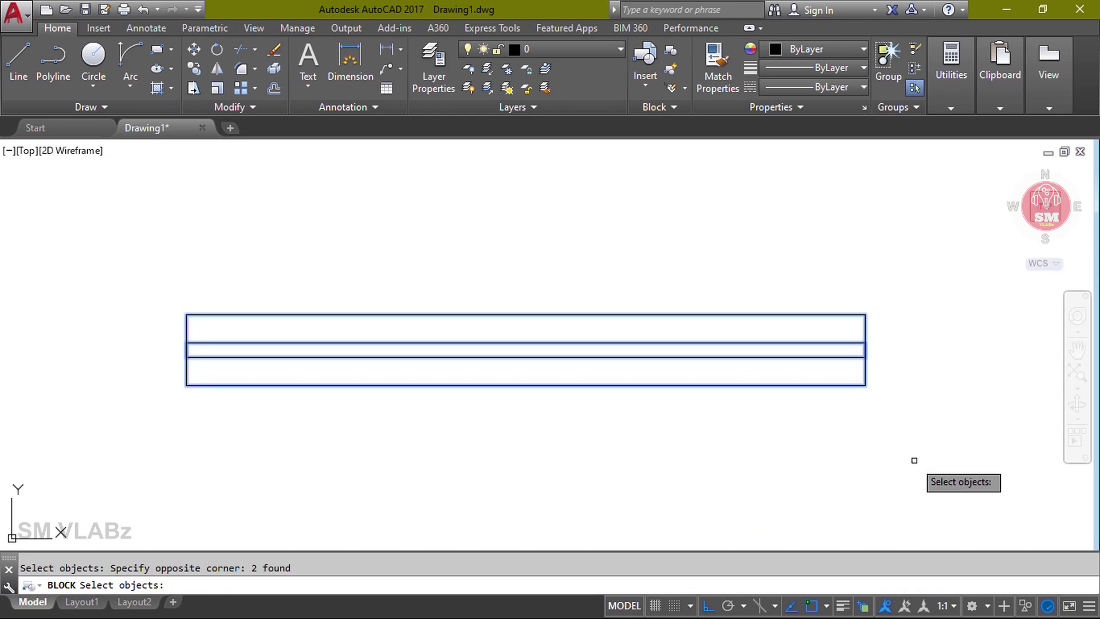
key("Return")
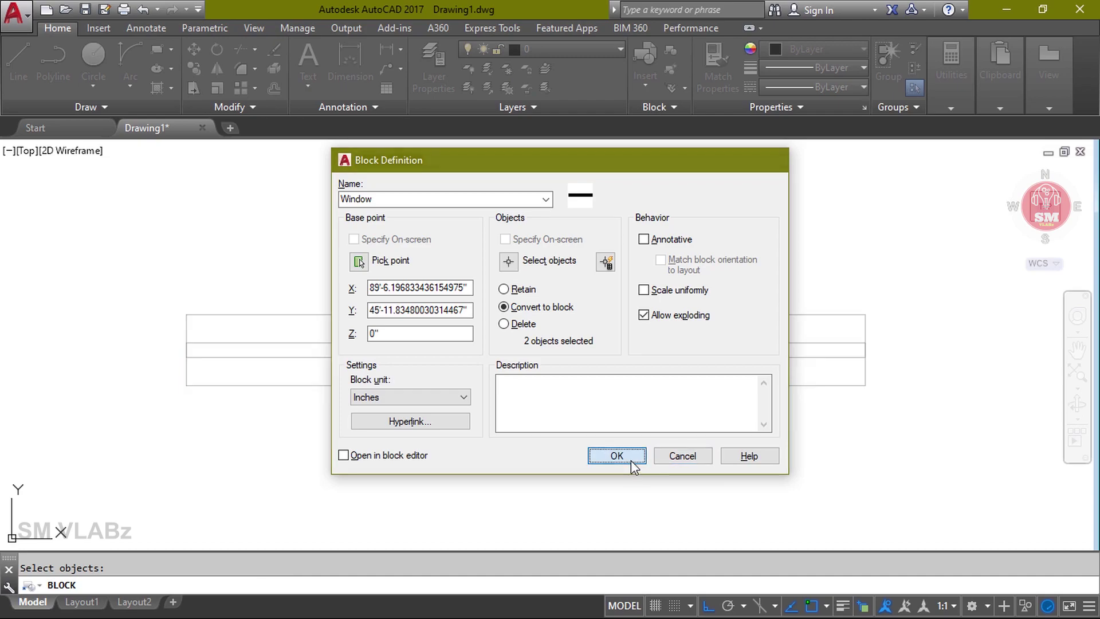
left_click(631, 460)
left_click(622, 349)
left_click(593, 382)
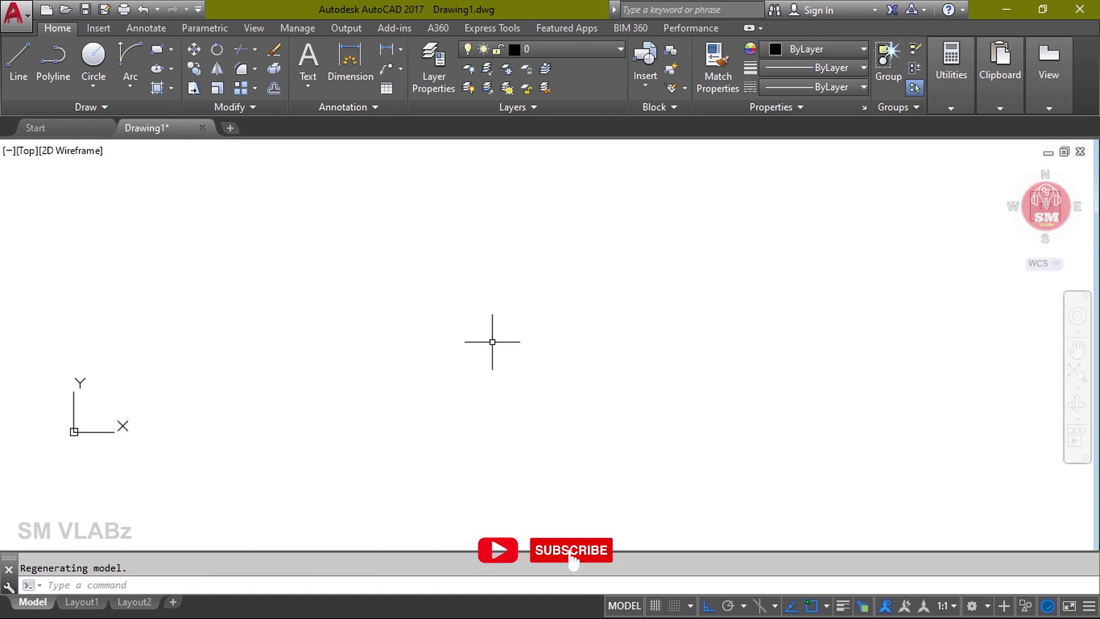
Start a rectangle for the room, fixing its first corner.
type("rec")
key("Return")
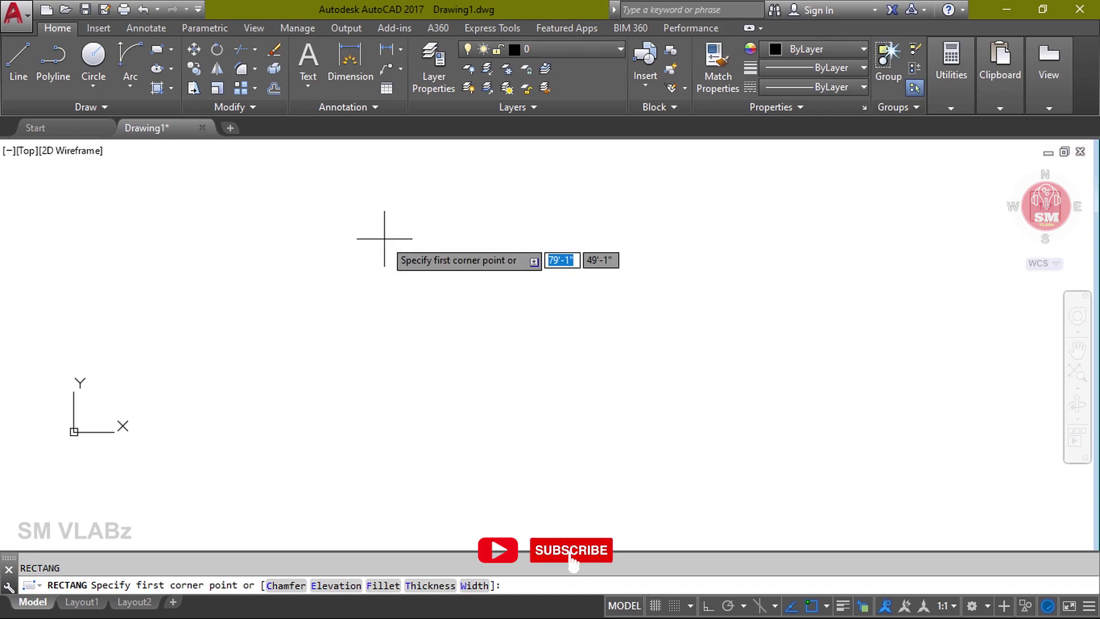
left_click(385, 238)
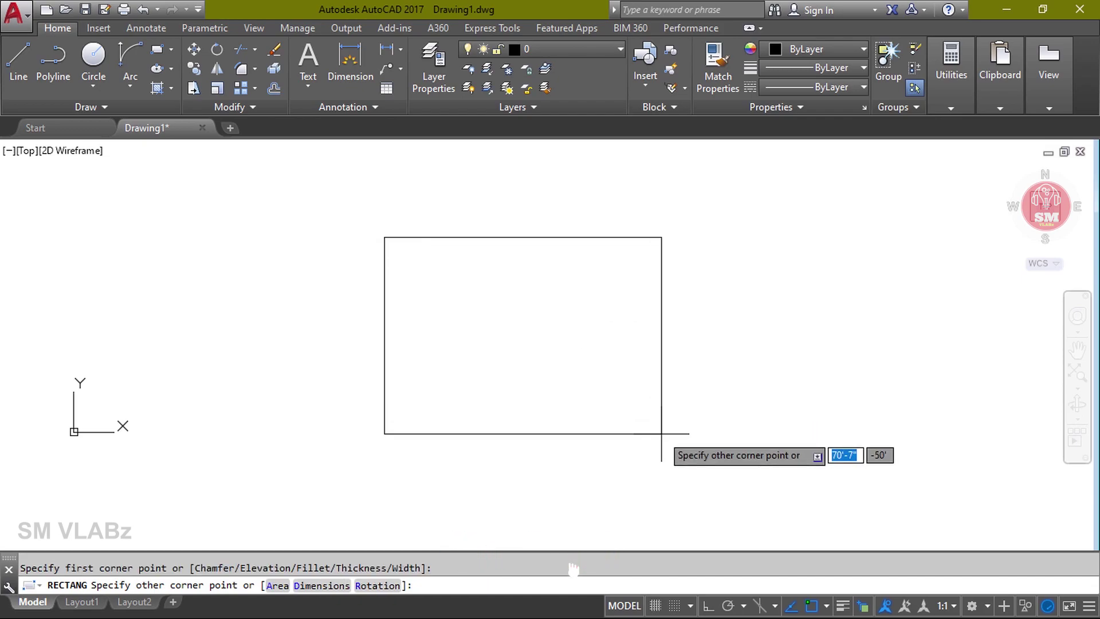
Complete the room rectangle as a 12' by 12' square and centre it in view.
type("@")
type("12'")
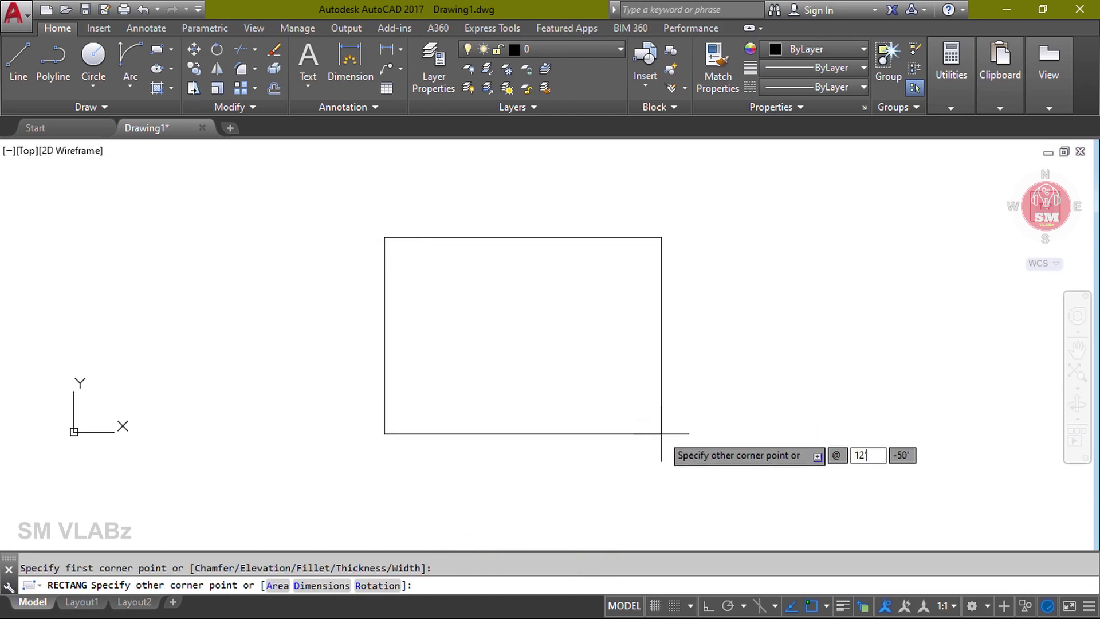
key("Tab")
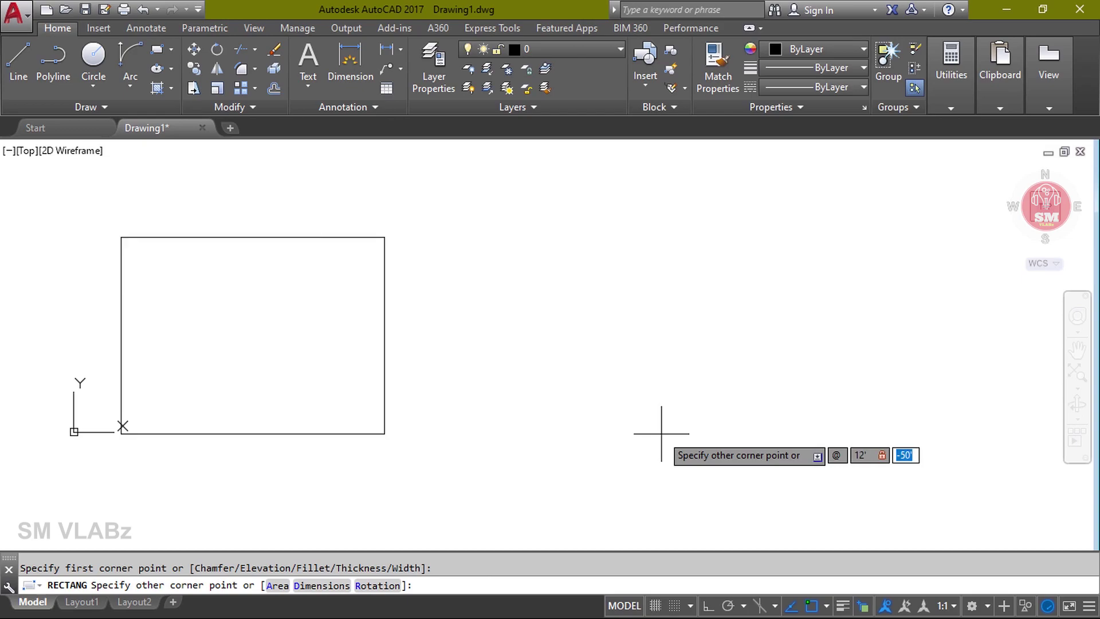
type("12'")
key("Return")
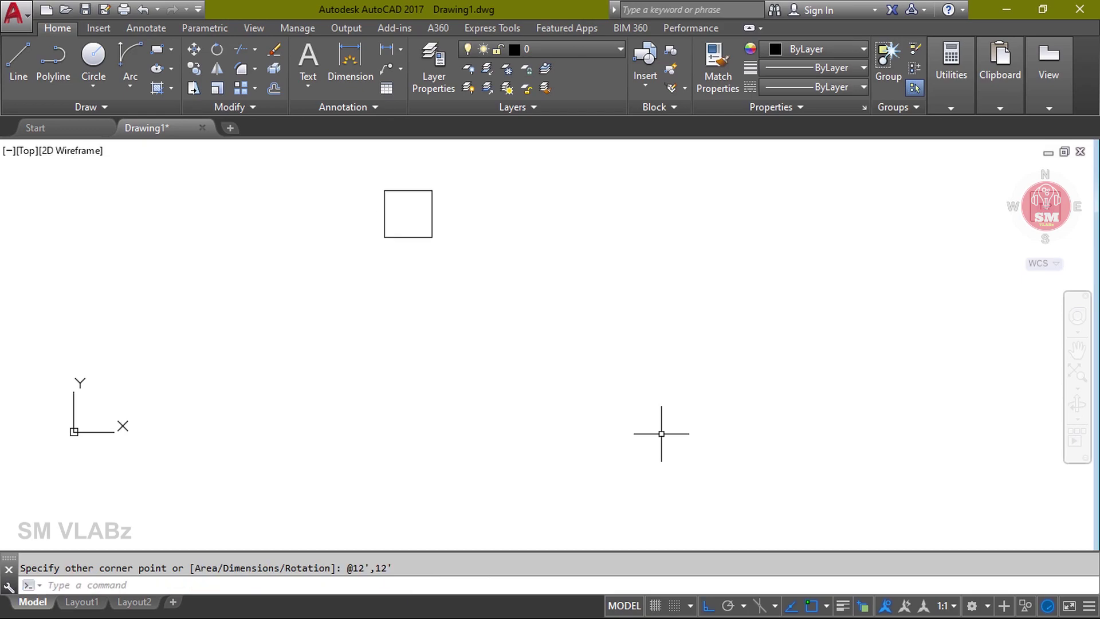
middle_click(658, 432)
middle_click(658, 432)
scroll(700, 319, "down", 2)
middle_click_drag(699, 319, 647, 331)
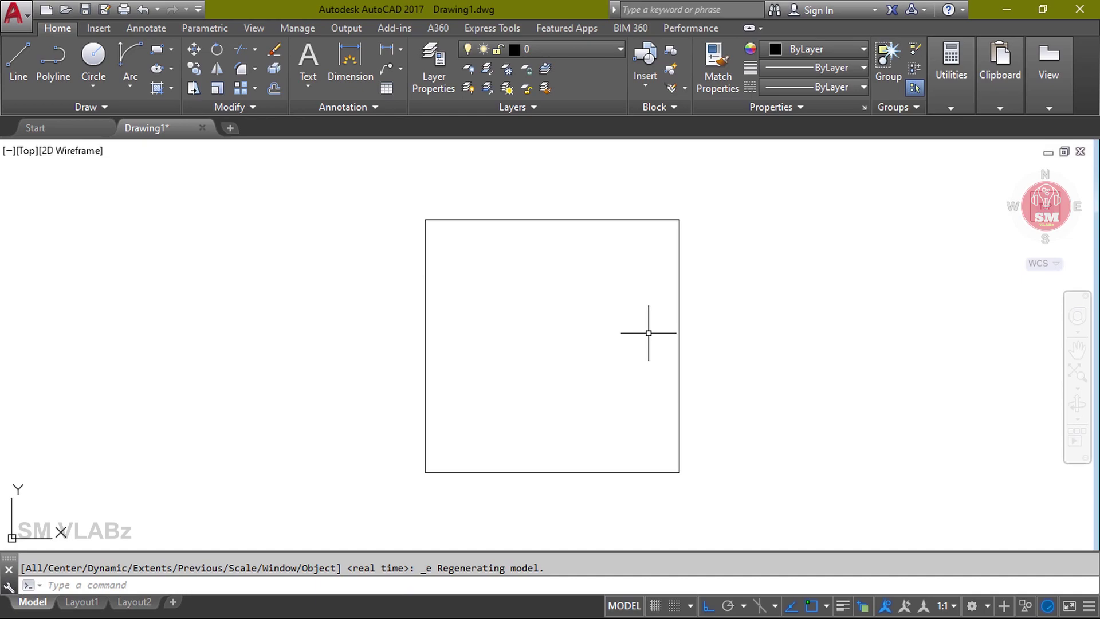
Offset the 12' room square by 5 to form the second wall line.
type("o")
key("Return")
type("5")
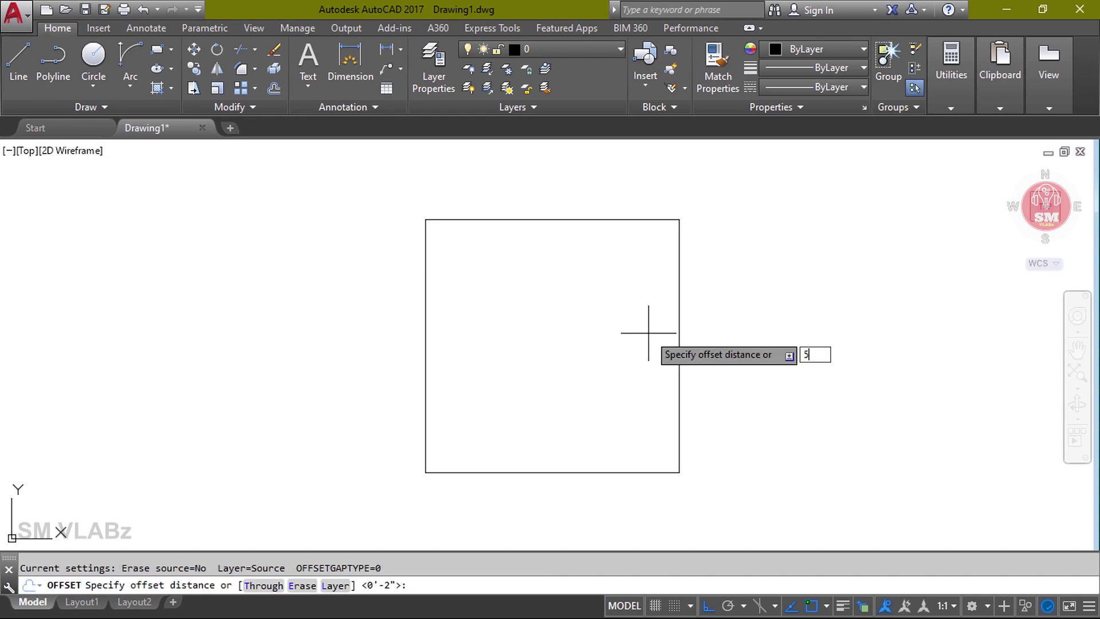
key("Return")
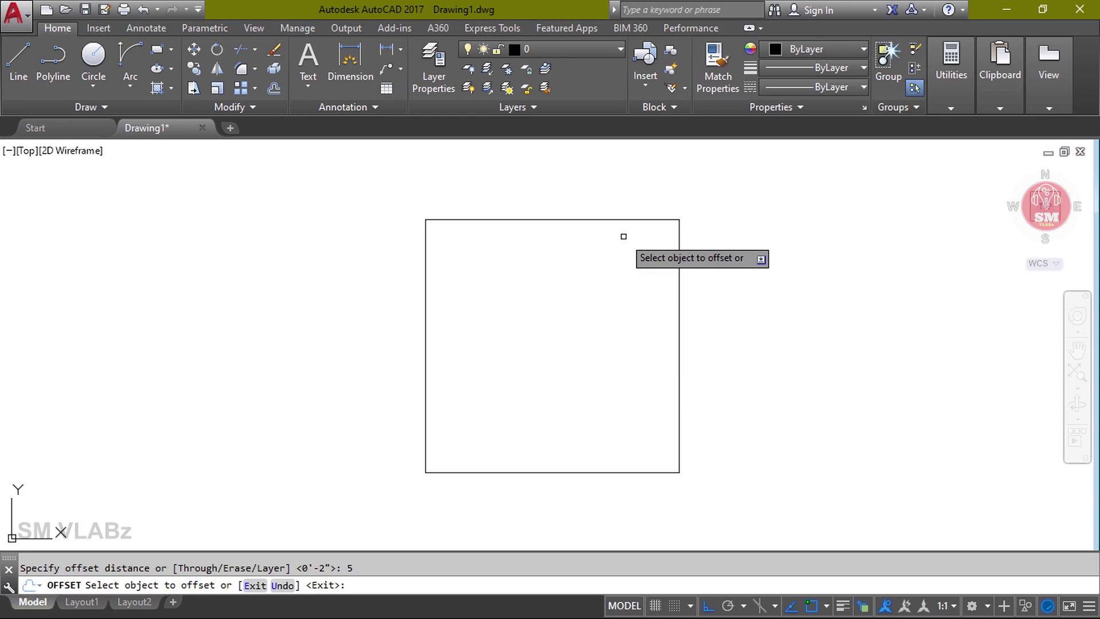
left_click(620, 220)
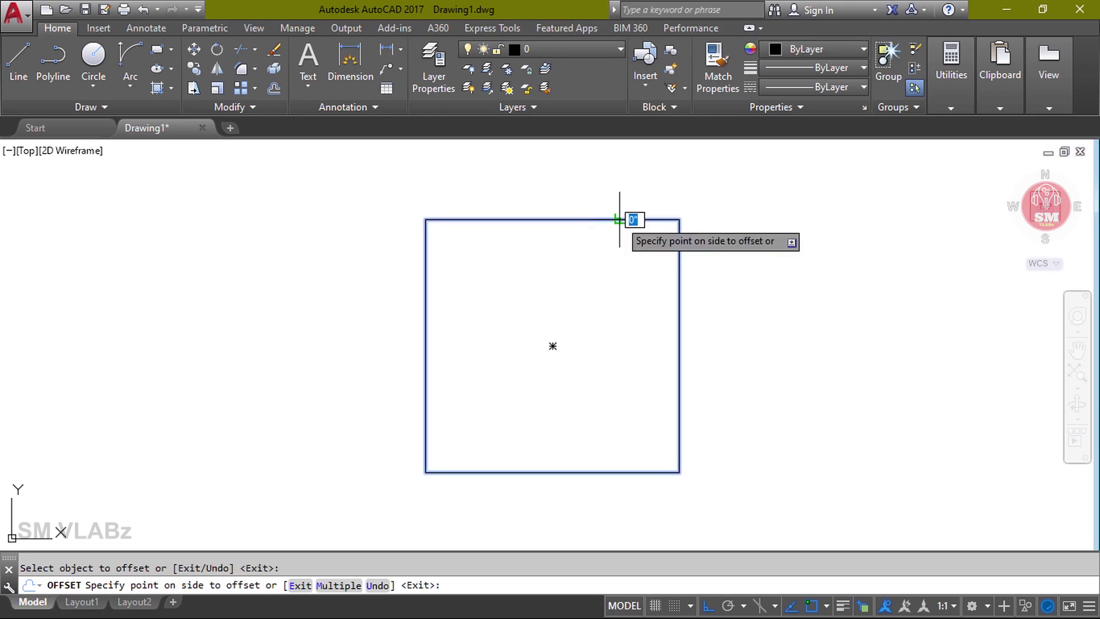
left_click(612, 254)
key("Escape")
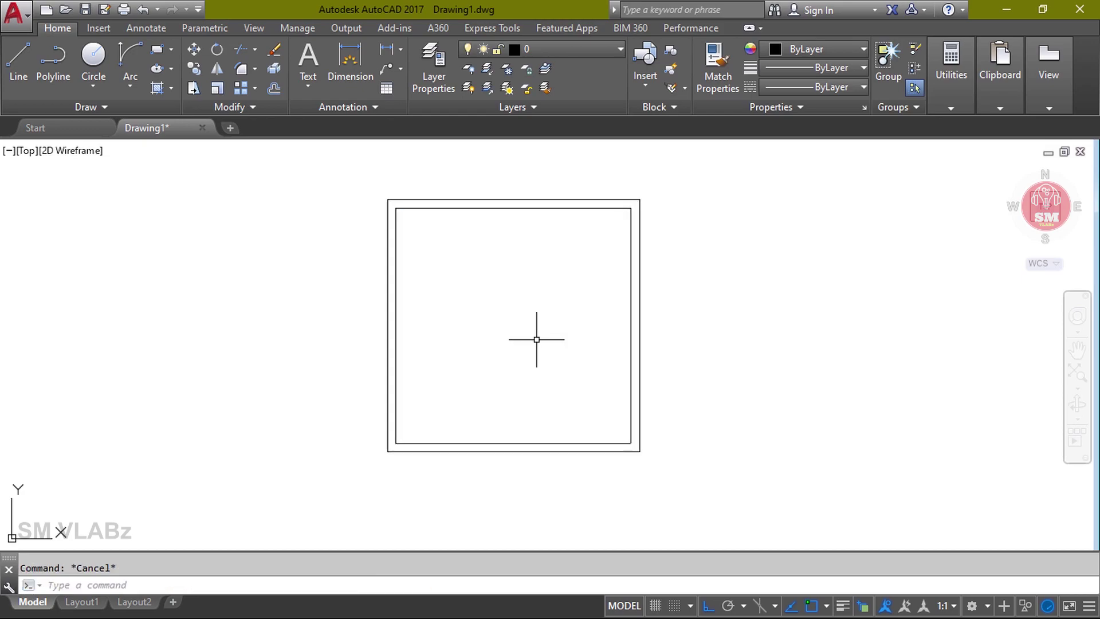
middle_click_drag(535, 339, 563, 331)
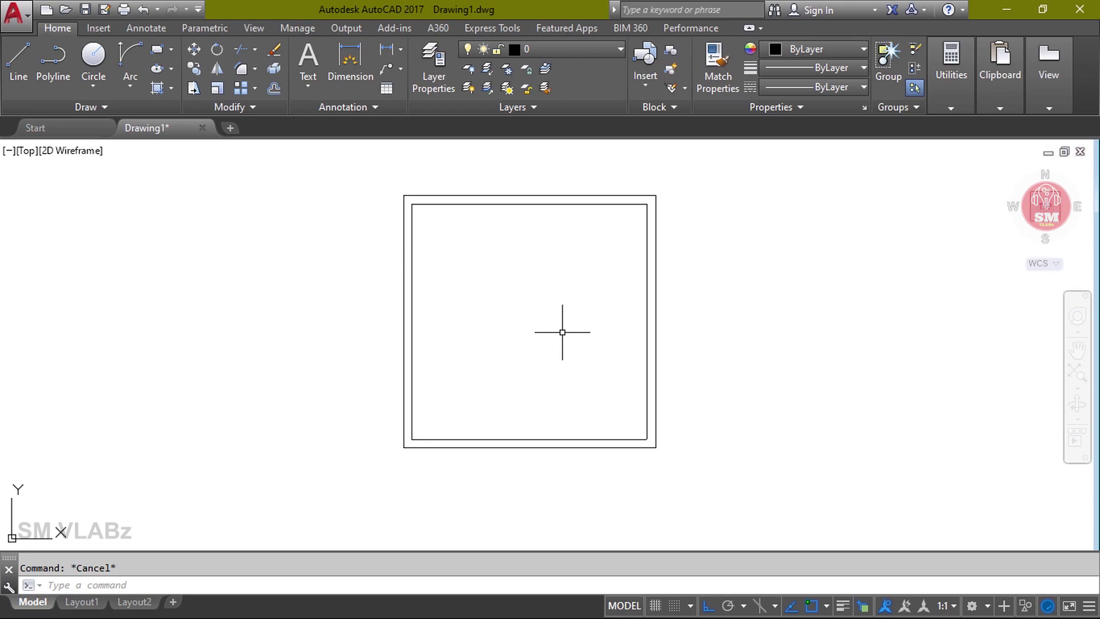
Insert the Door block onto the room's bottom wall.
left_click(643, 63)
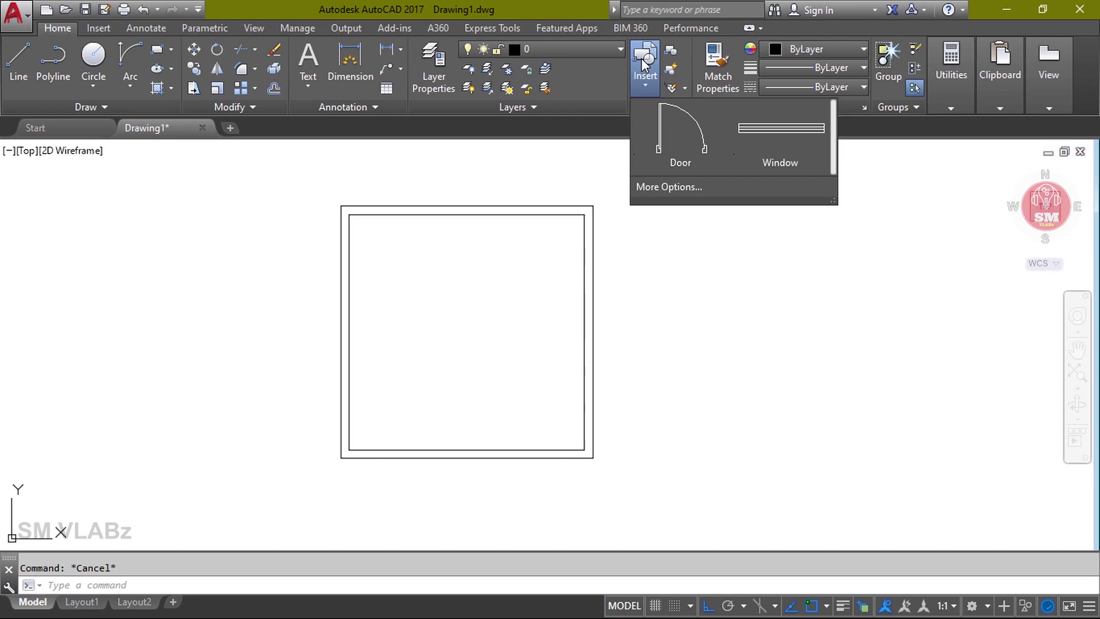
left_click(658, 184)
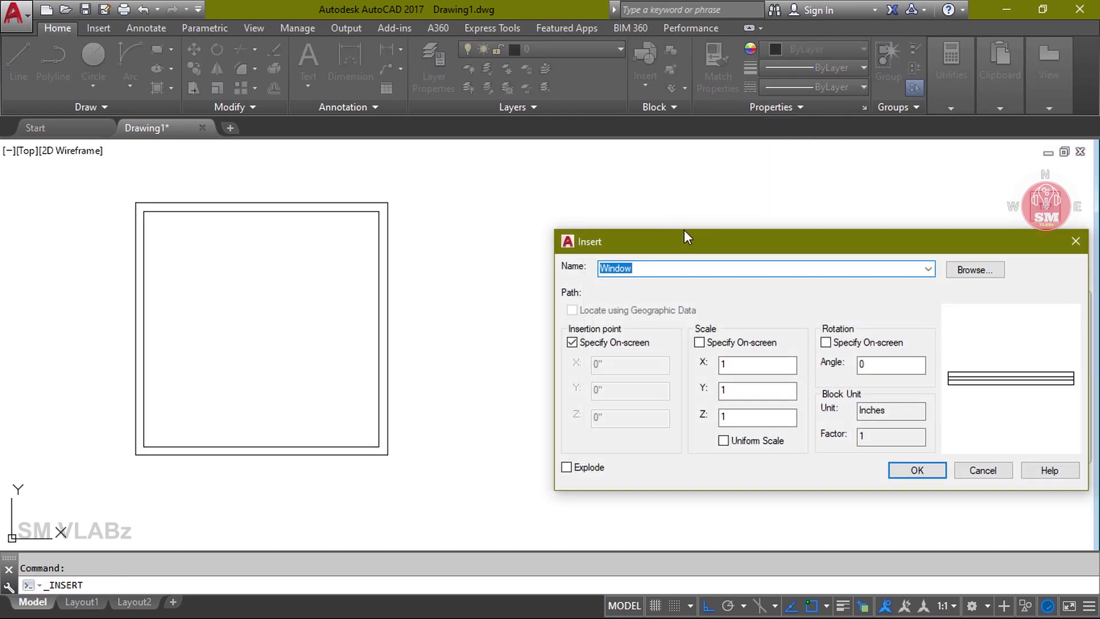
left_click_drag(688, 237, 670, 205)
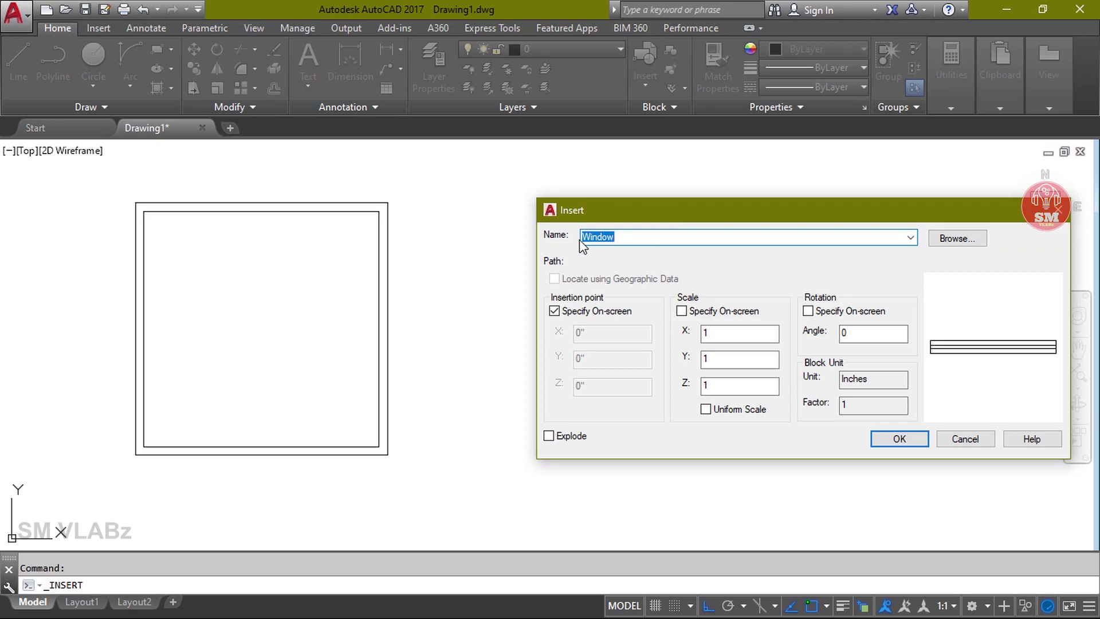
left_click(911, 238)
left_click(629, 253)
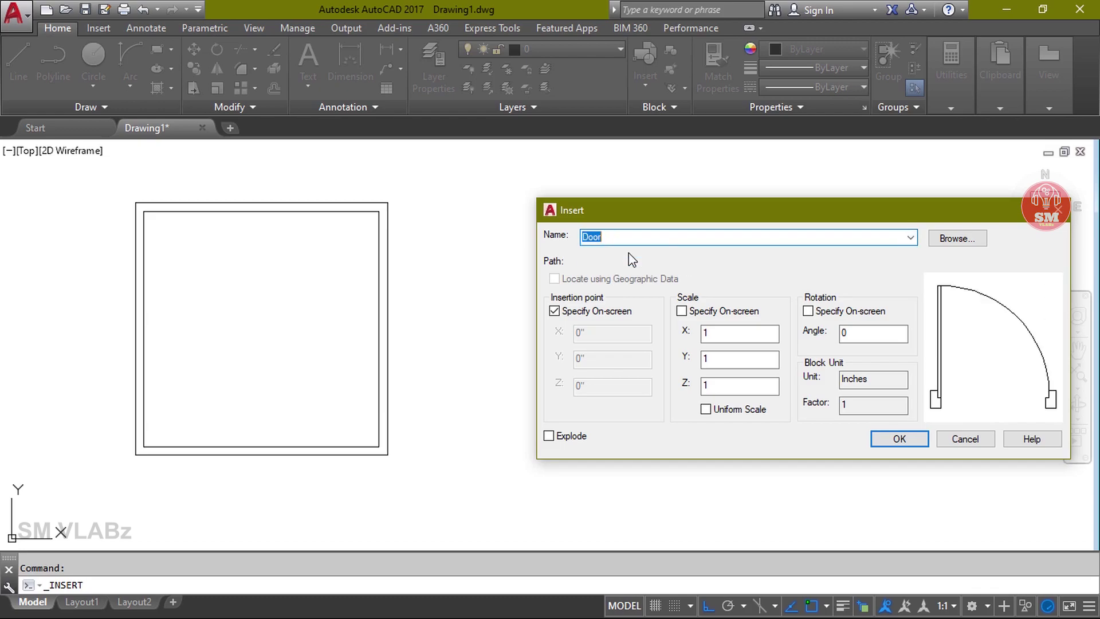
left_click(899, 444)
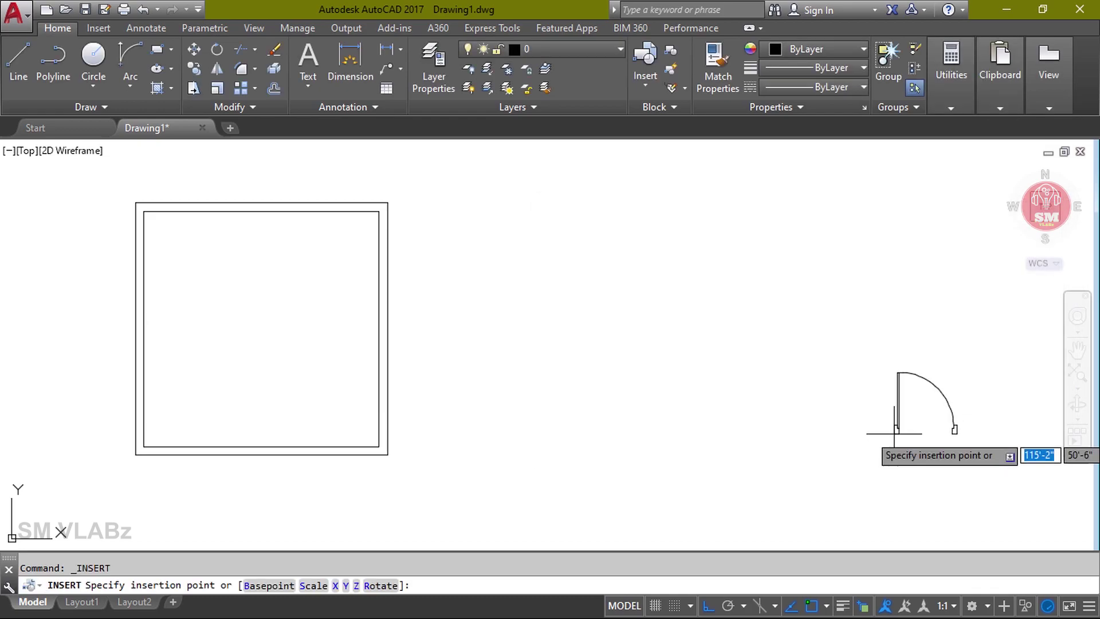
scroll(381, 423, "up", 3)
mouse_move(241, 516)
middle_mouse_down()
mouse_move(256, 486)
mouse_move(386, 477)
middle_mouse_up()
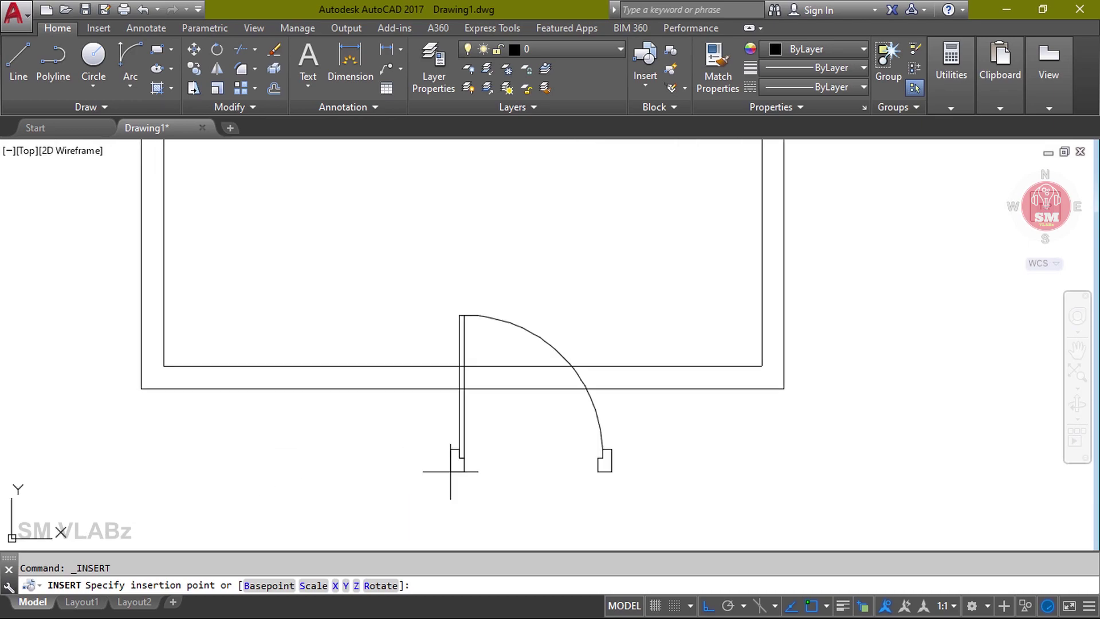
scroll(446, 452, "down", 2)
scroll(414, 424, "up", 2)
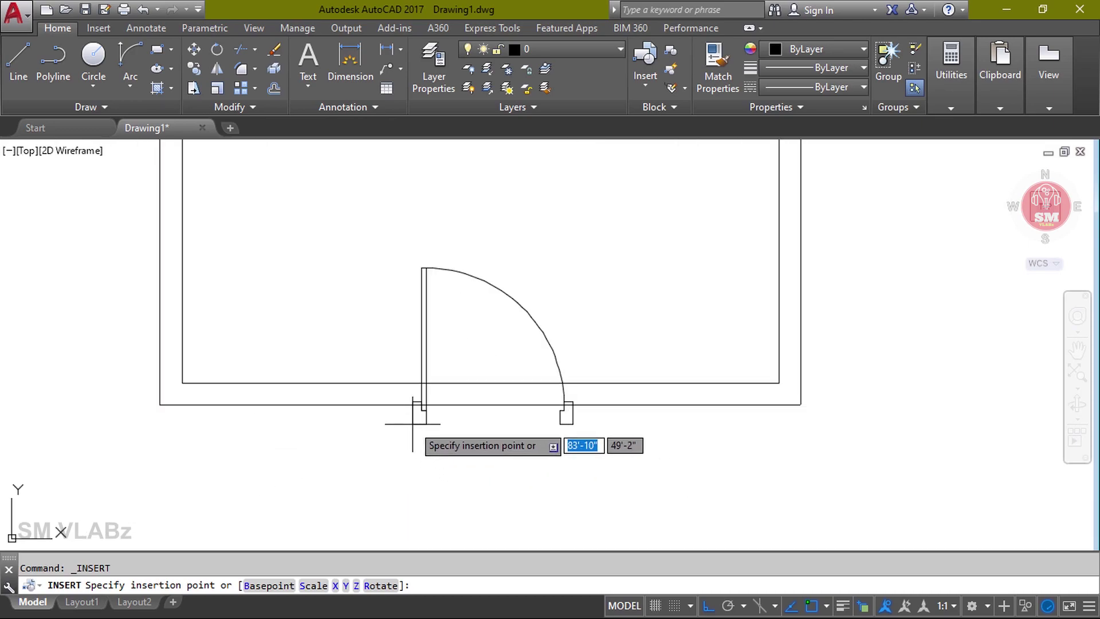
left_click(421, 404)
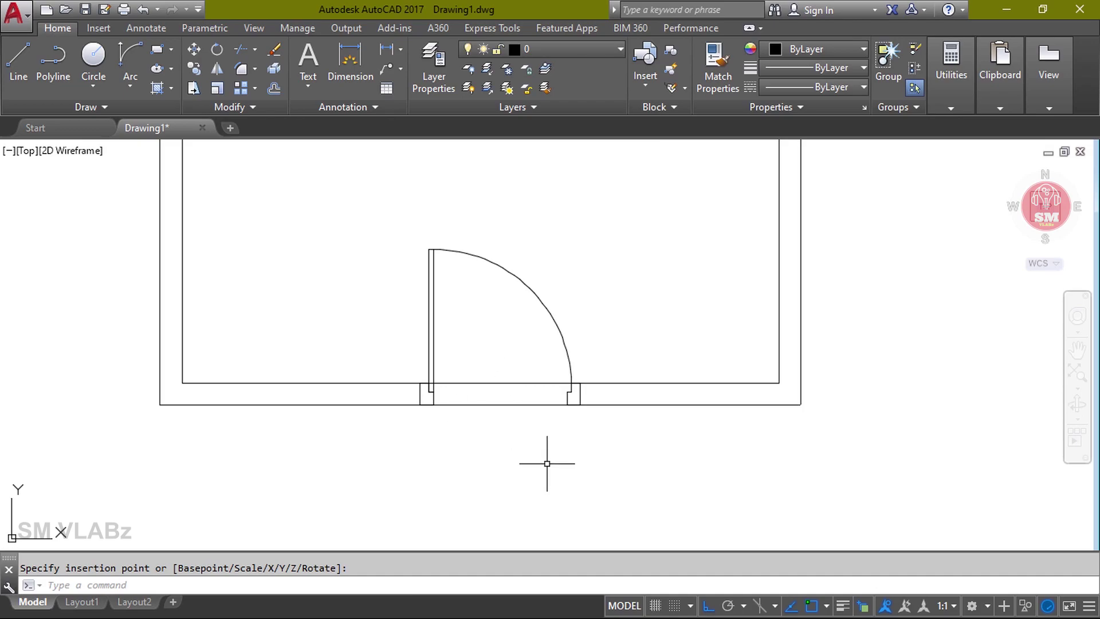
Trim the wall lines across the door opening.
type("tr")
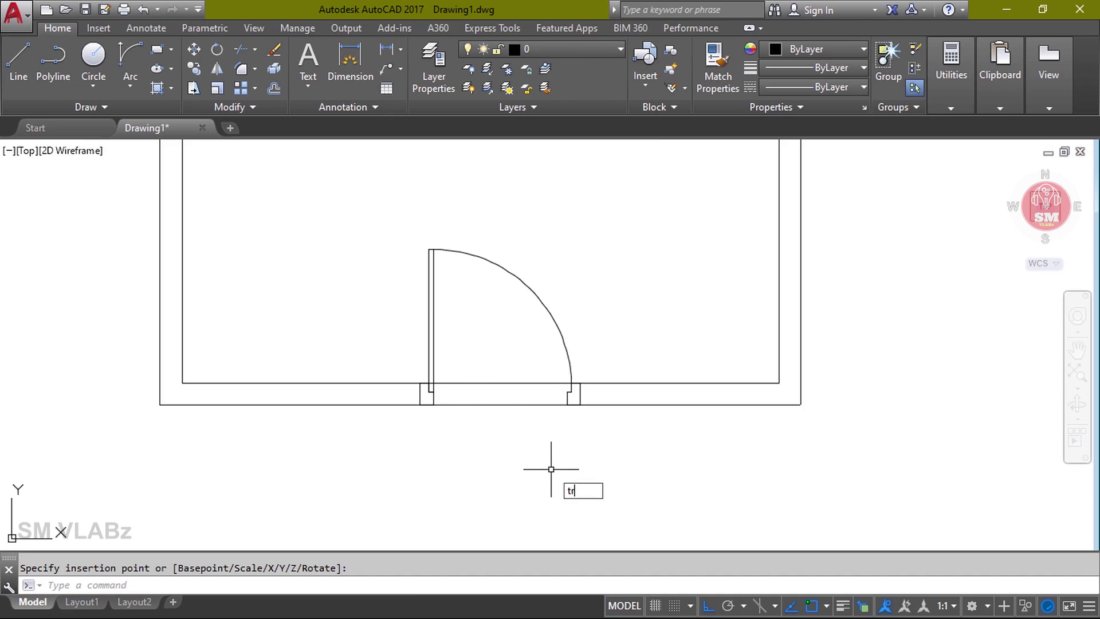
key("Return")
left_click(545, 467)
left_click(515, 347)
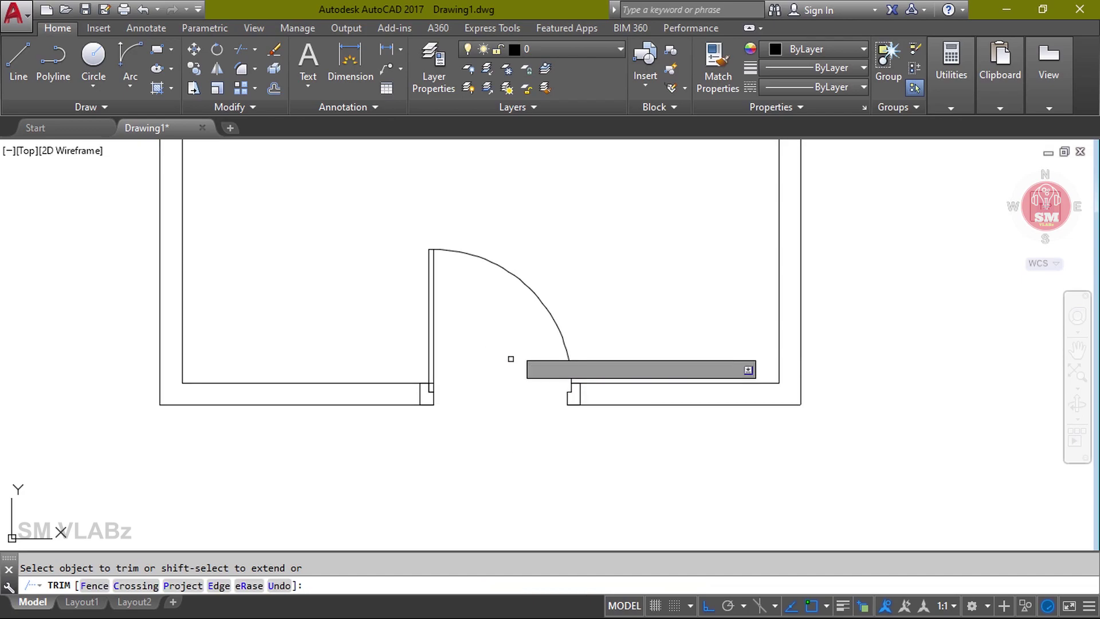
key("Escape")
scroll(511, 361, "down", 4)
middle_click_drag(536, 364, 529, 381)
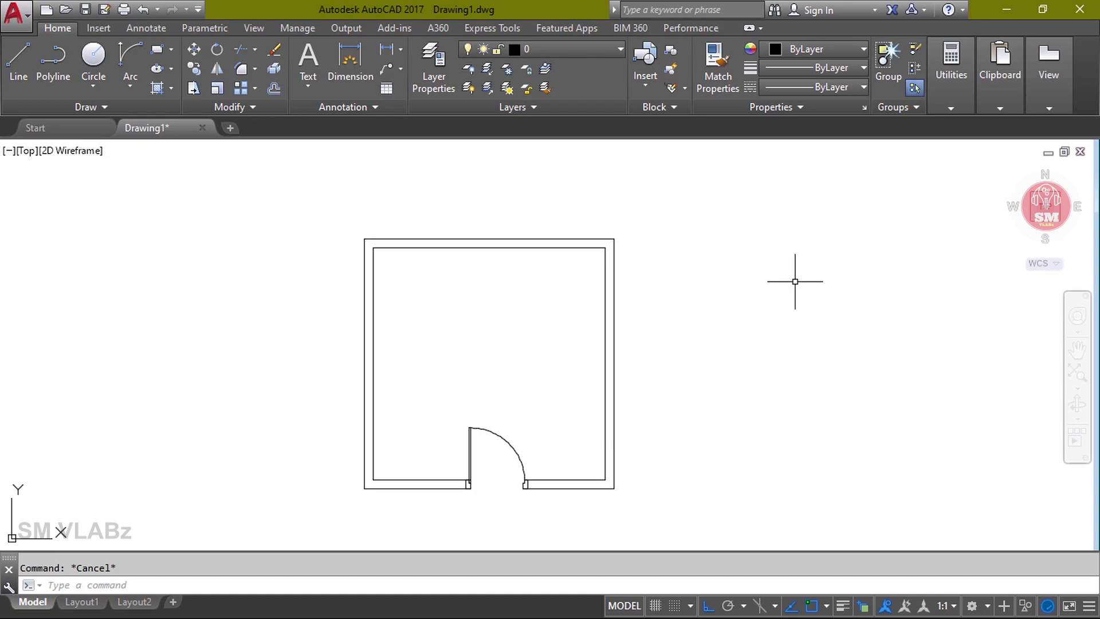
type("I")
key("Return")
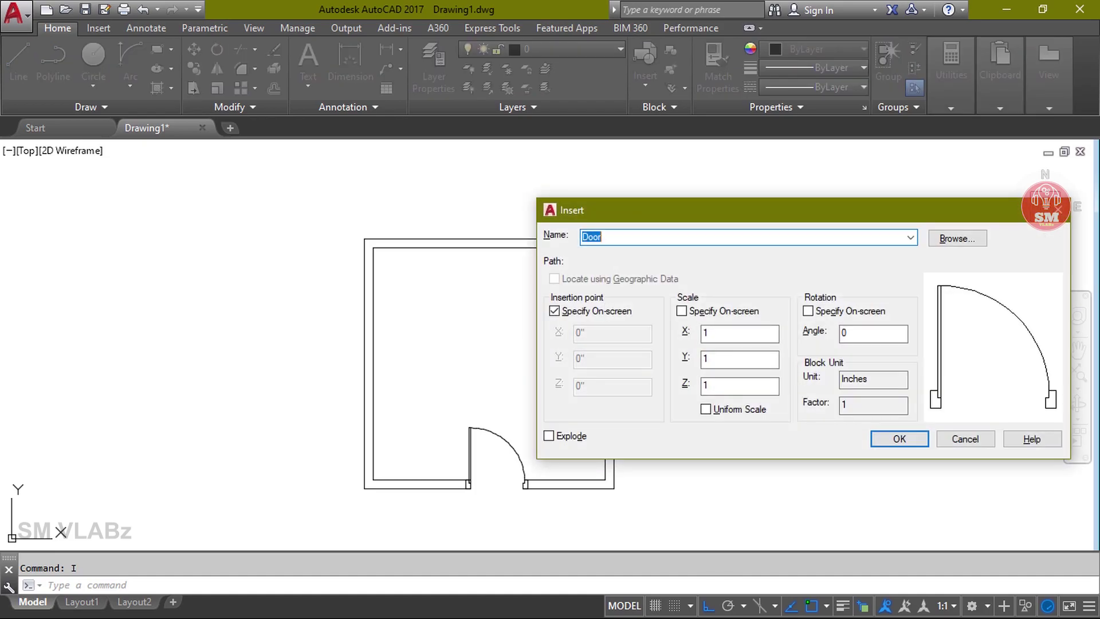
Choose the Window block for insertion.
left_click(911, 237)
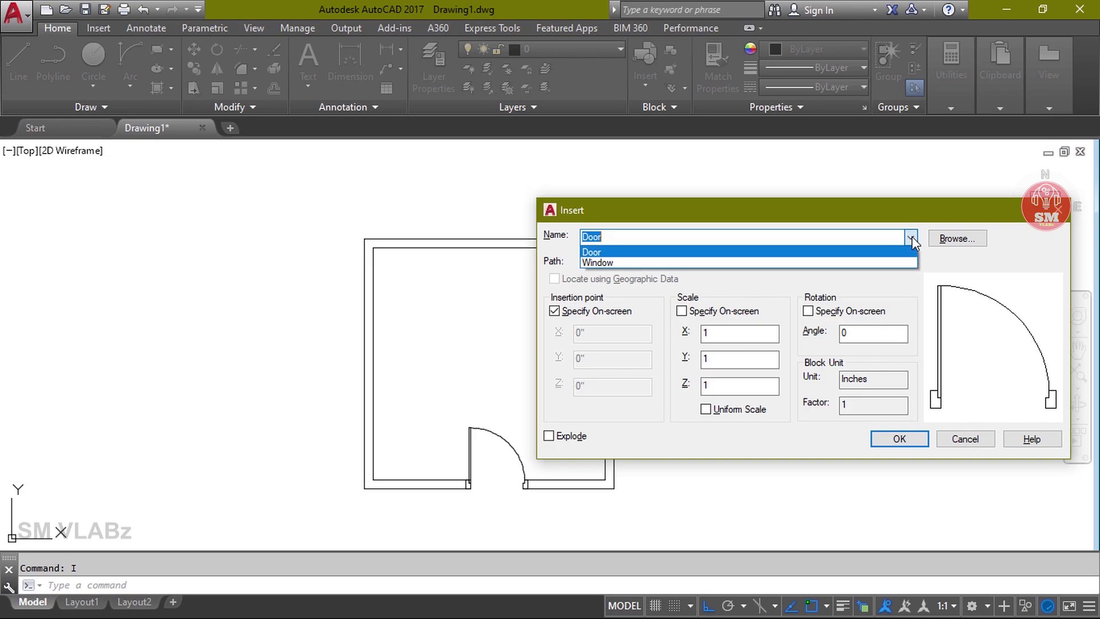
left_click(714, 262)
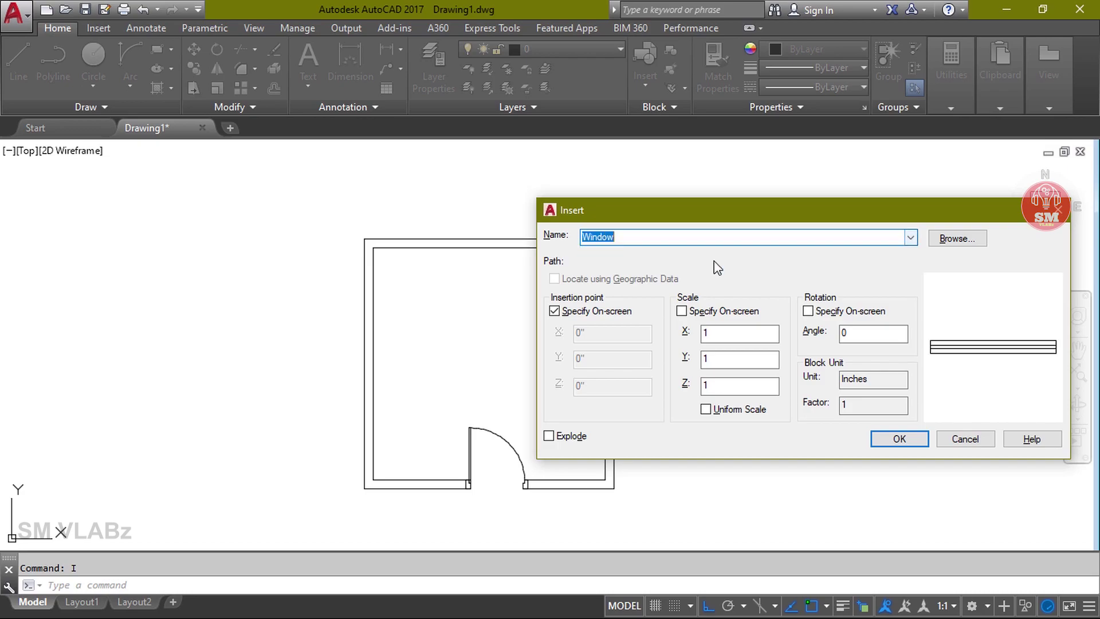
left_click(885, 438)
scroll(533, 315, "up", 2)
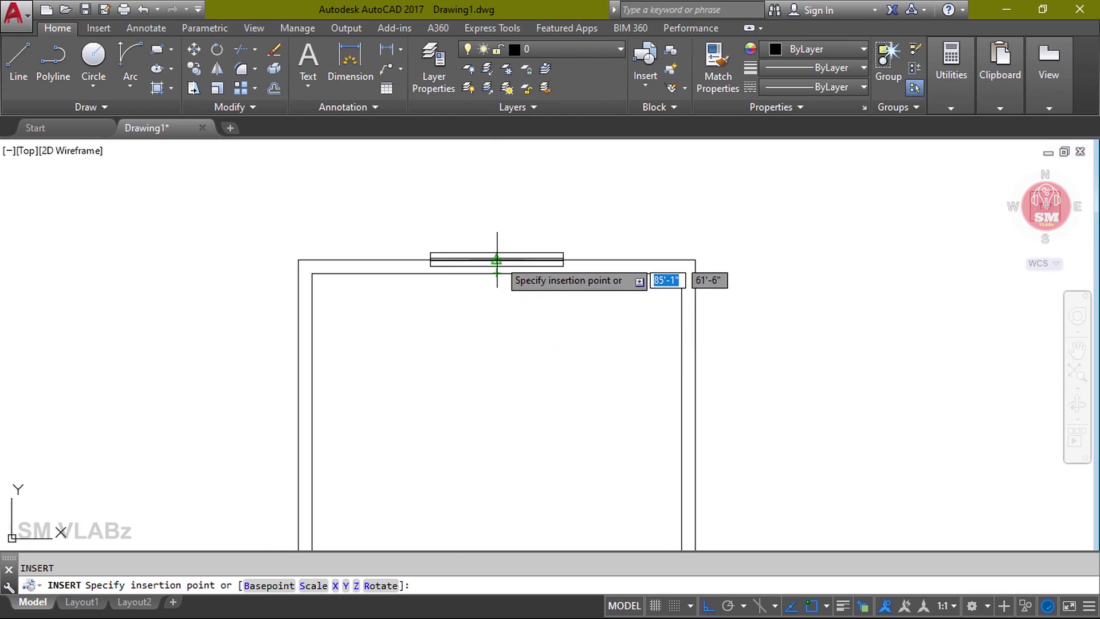
scroll(504, 275, "up", 3)
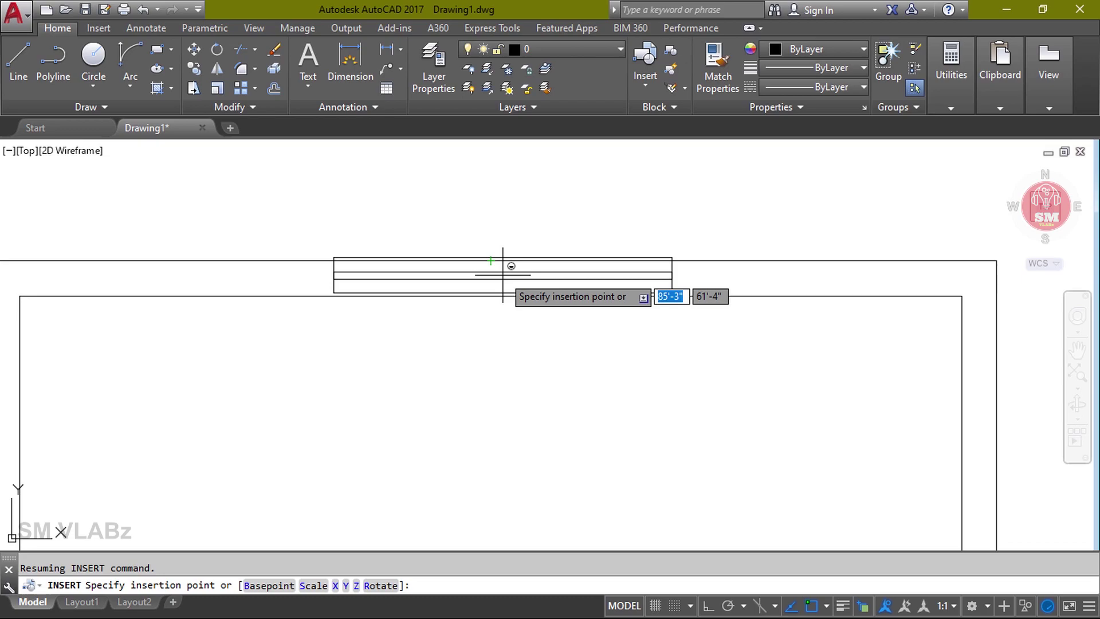
Place the Window centred in the top wall using Mid Between 2 Points.
right_click(503, 275, "shift")
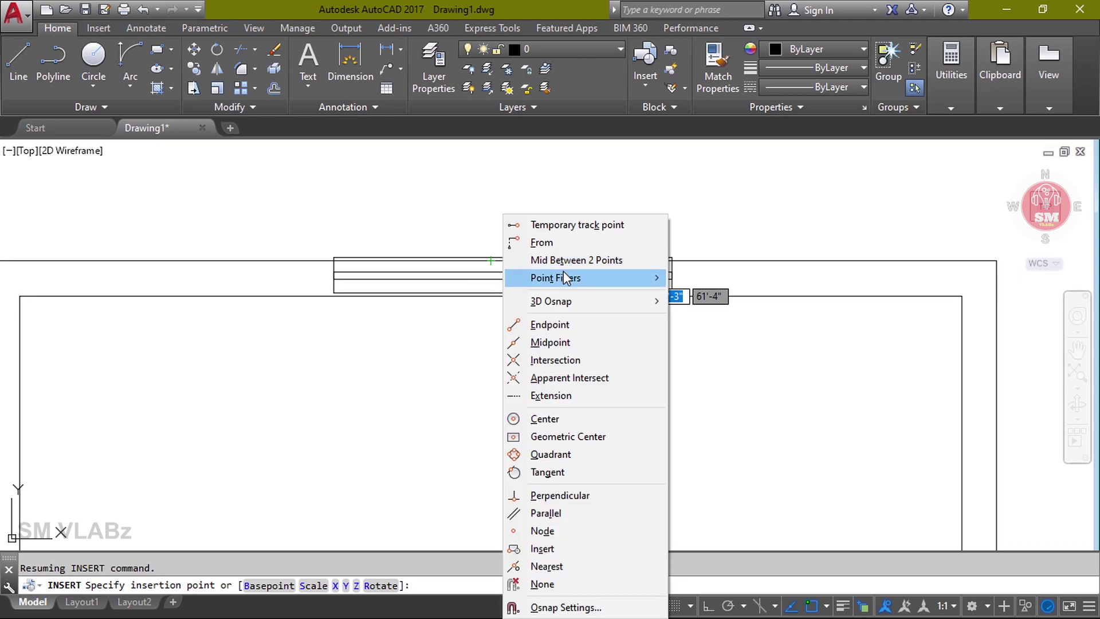
left_click(631, 266)
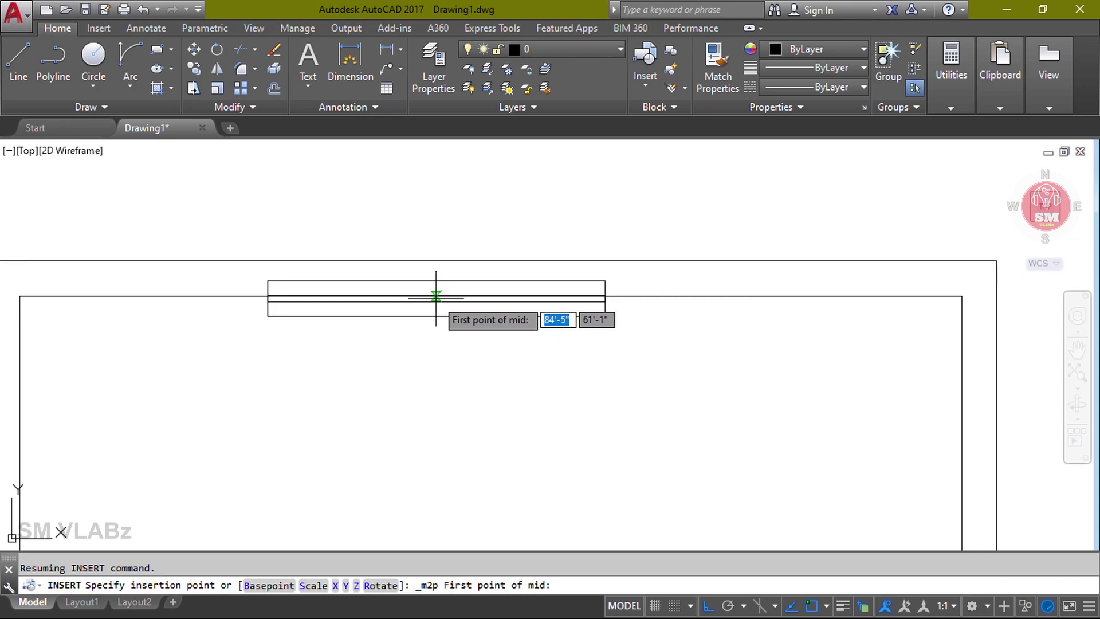
left_click(490, 296)
left_click(491, 261)
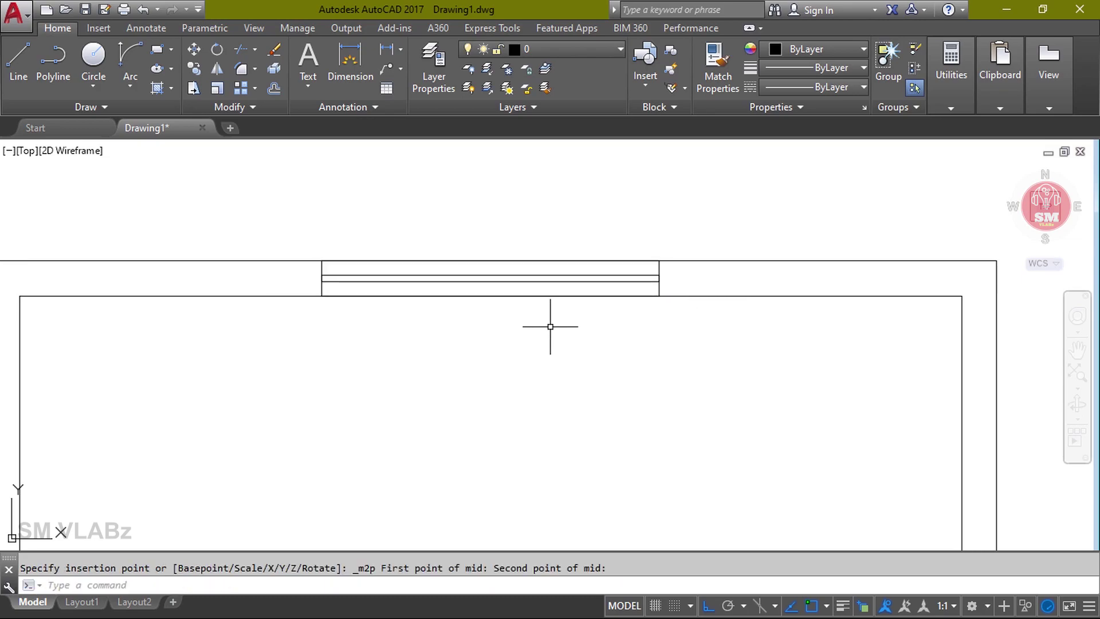
scroll(467, 302, "up", 4)
scroll(508, 277, "down", 6)
scroll(509, 280, "down", 4)
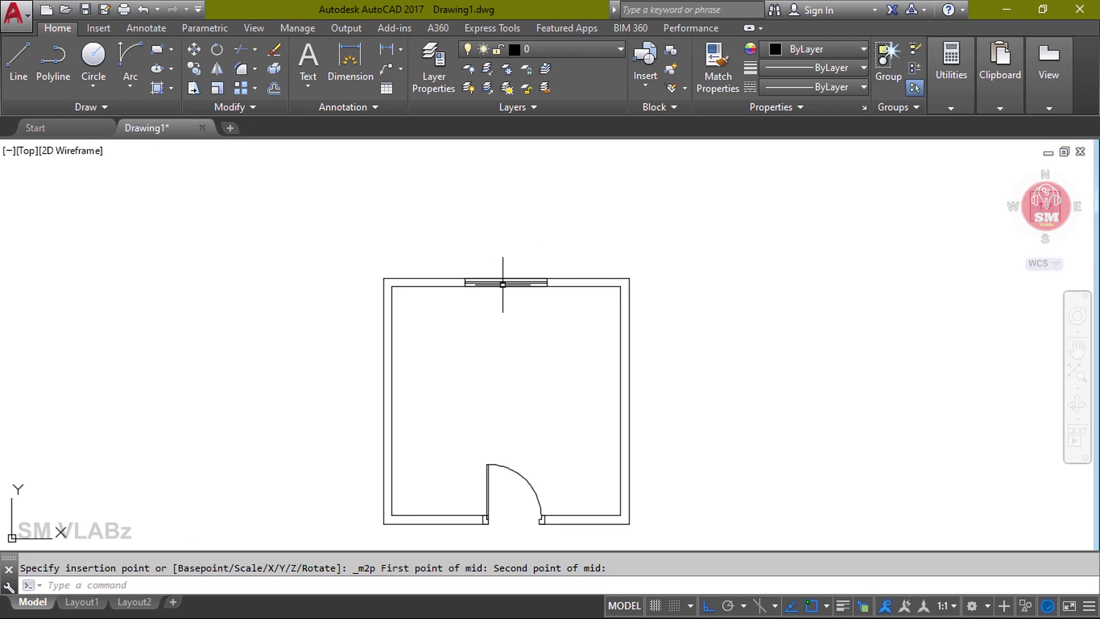
scroll(503, 209, "up", 2)
scroll(504, 275, "up", 1)
scroll(487, 275, "down", 2)
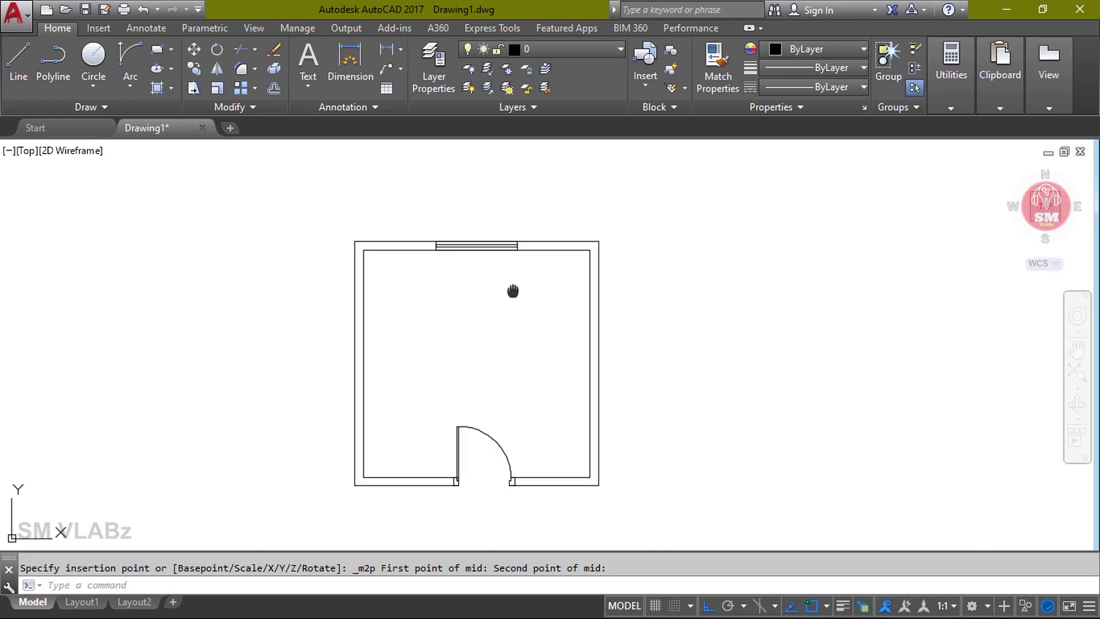
middle_click_drag(510, 294, 466, 287)
type("I")
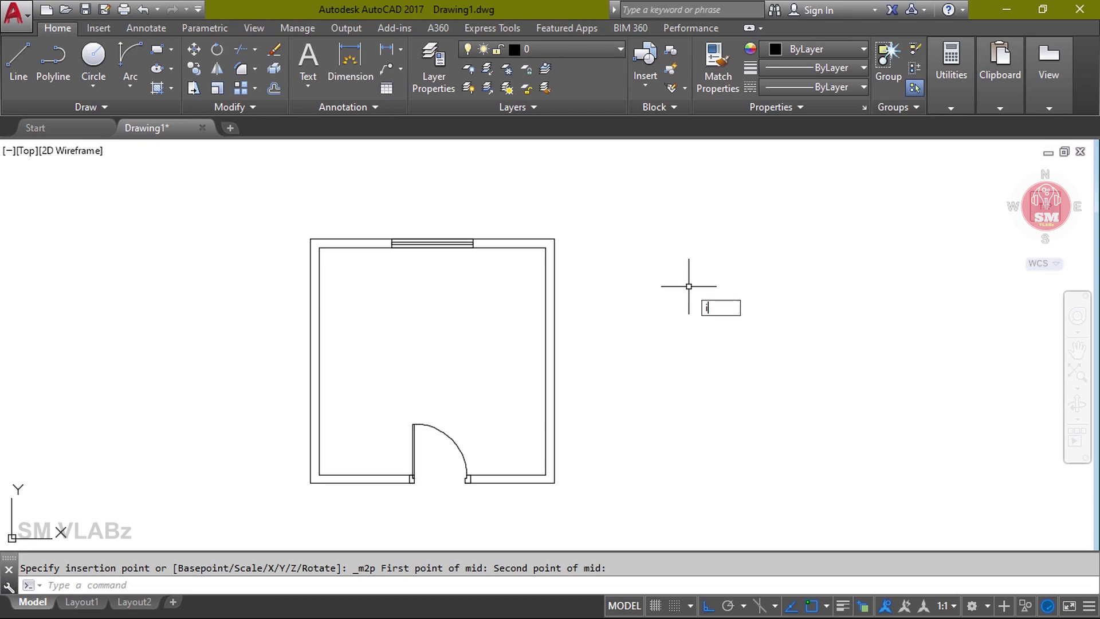
Insert a Window block beside the room, then delete the stray copy.
key("Return")
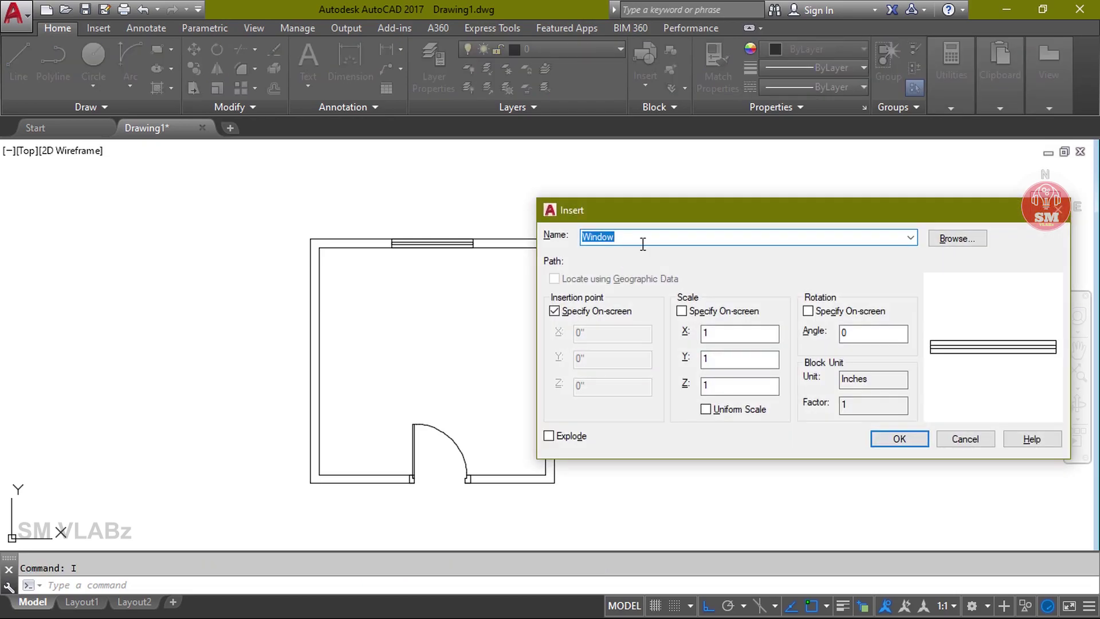
left_click(898, 441)
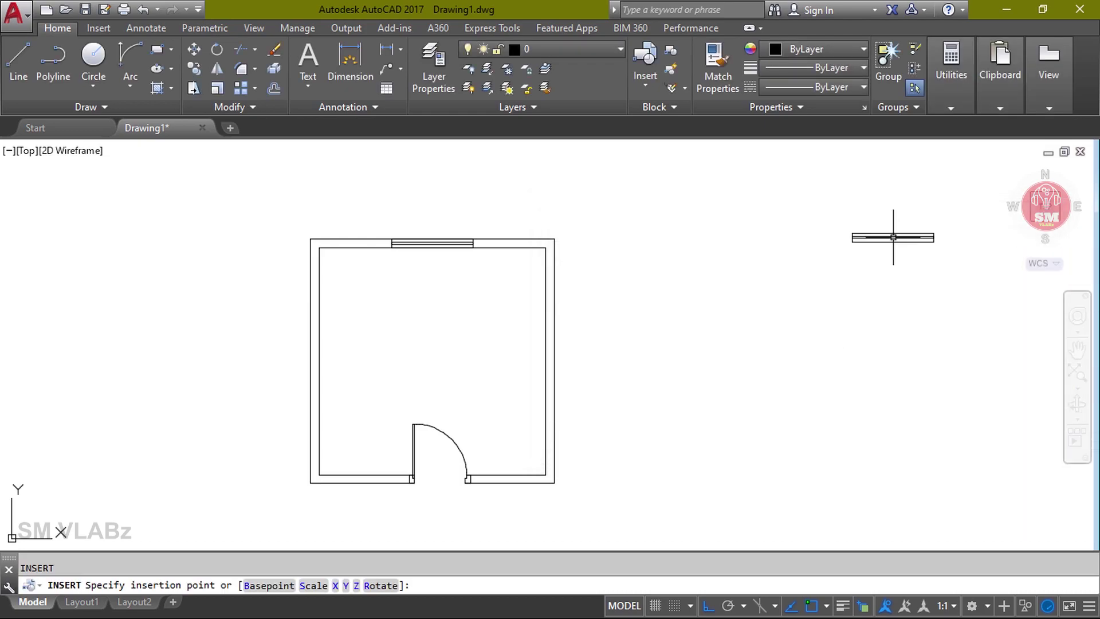
left_click(893, 237)
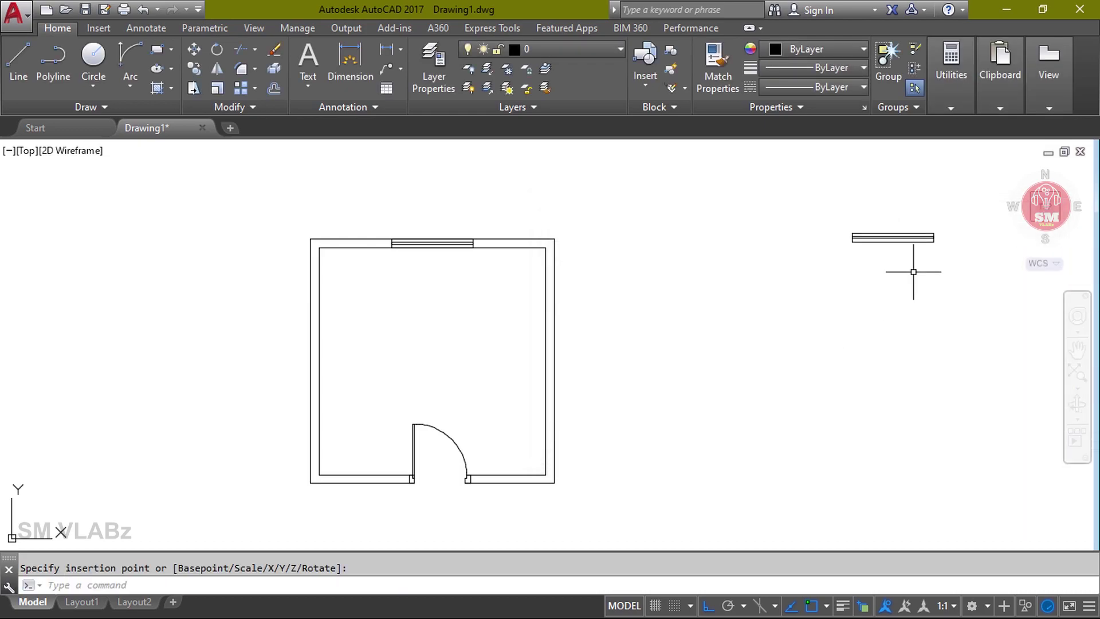
left_click(820, 210)
left_click(937, 270)
key("Delete")
scroll(708, 341, "down", 1)
scroll(700, 326, "up", 1)
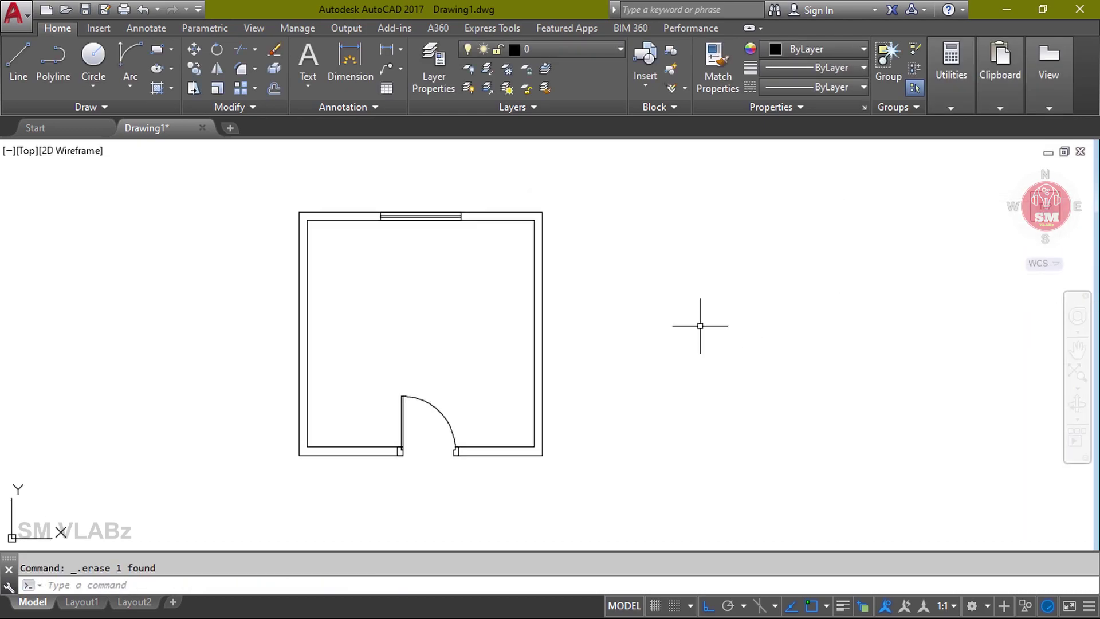
Reinsert the Window block with a 90-degree rotation.
type("I")
key("Return")
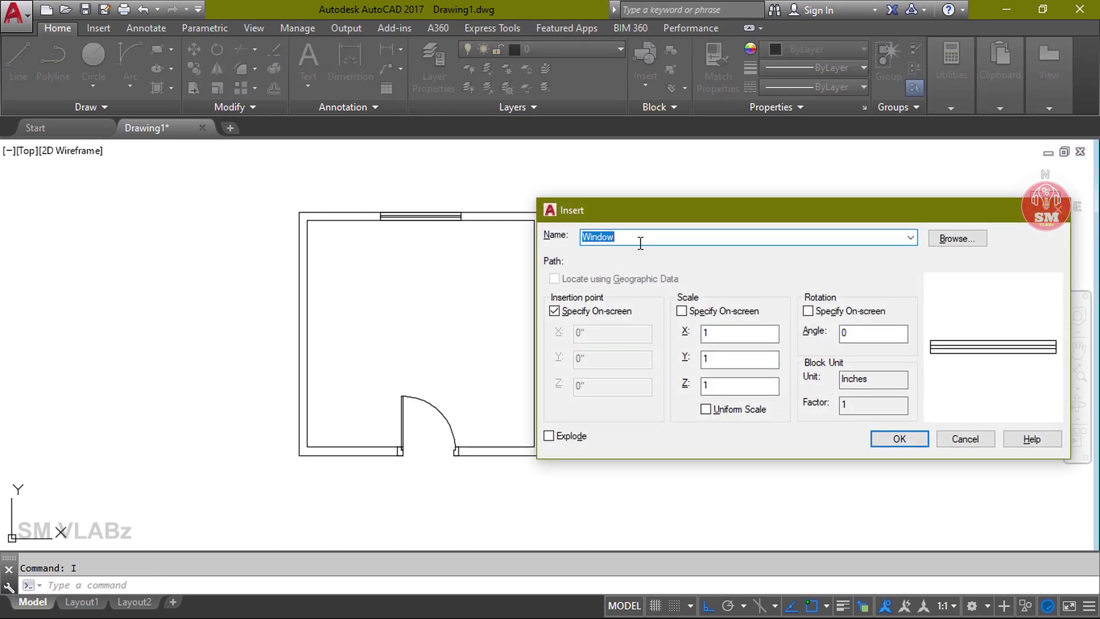
left_click(887, 439)
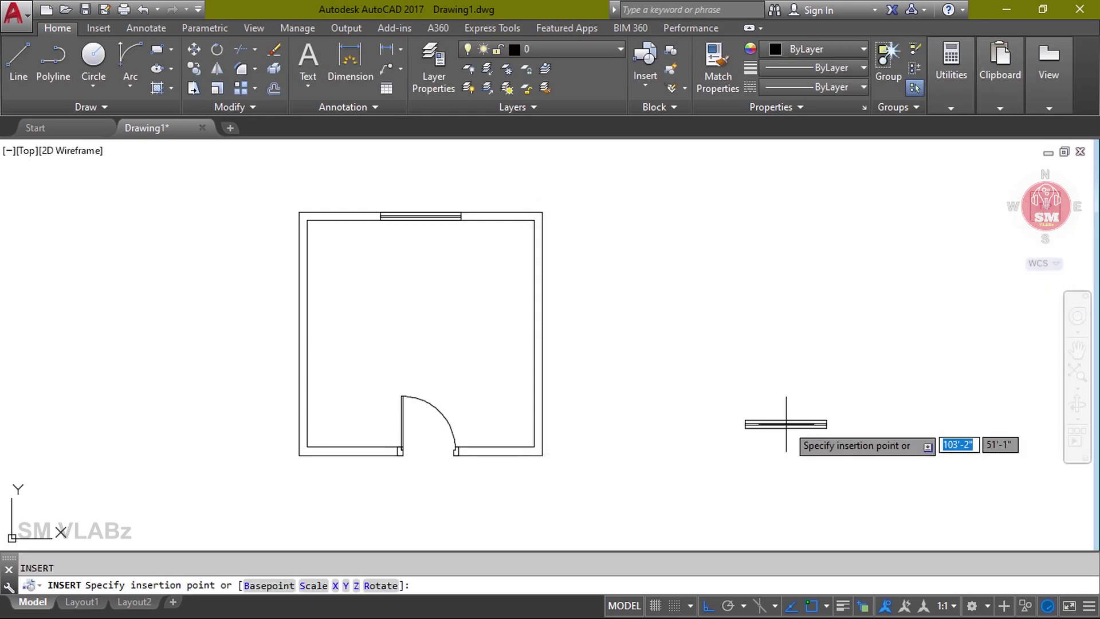
scroll(591, 359, "up", 1)
scroll(573, 372, "down", 1)
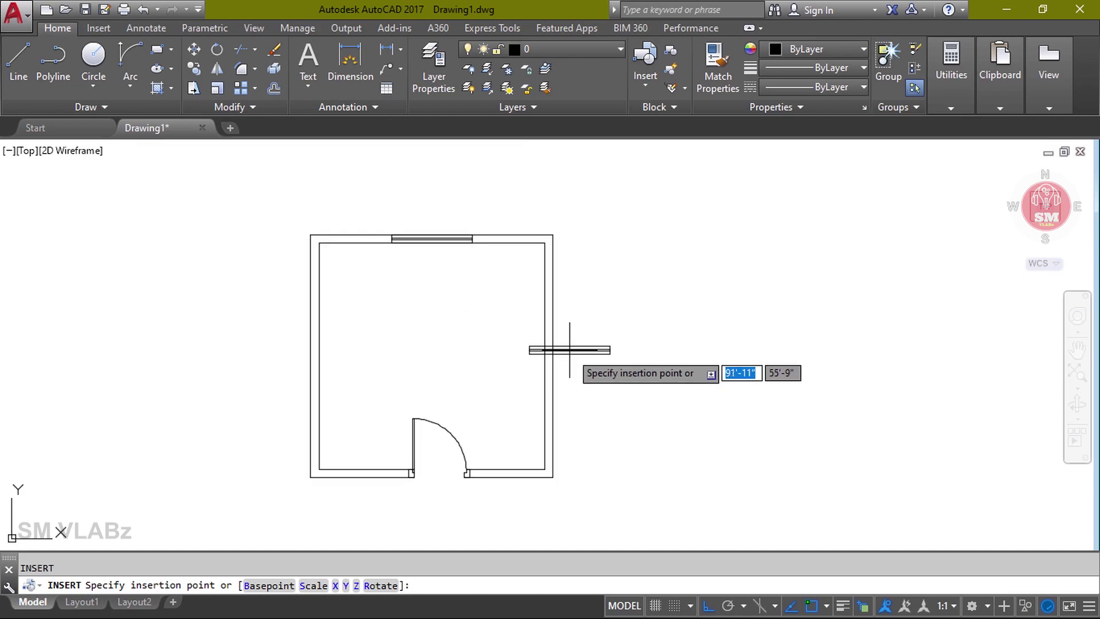
scroll(581, 327, "up", 2)
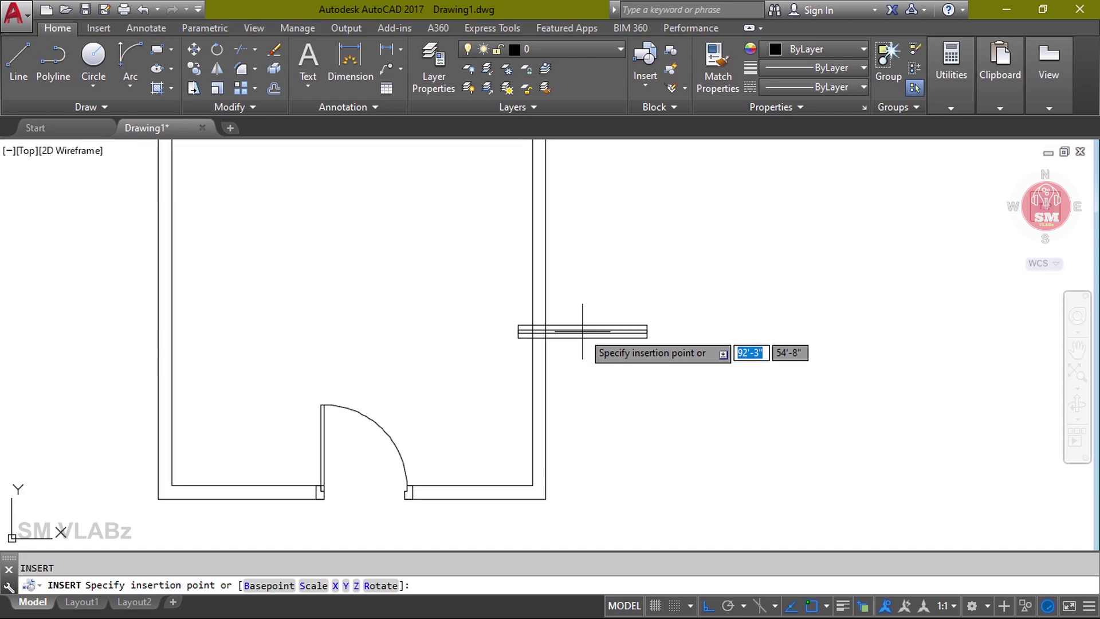
scroll(596, 323, "down", 2)
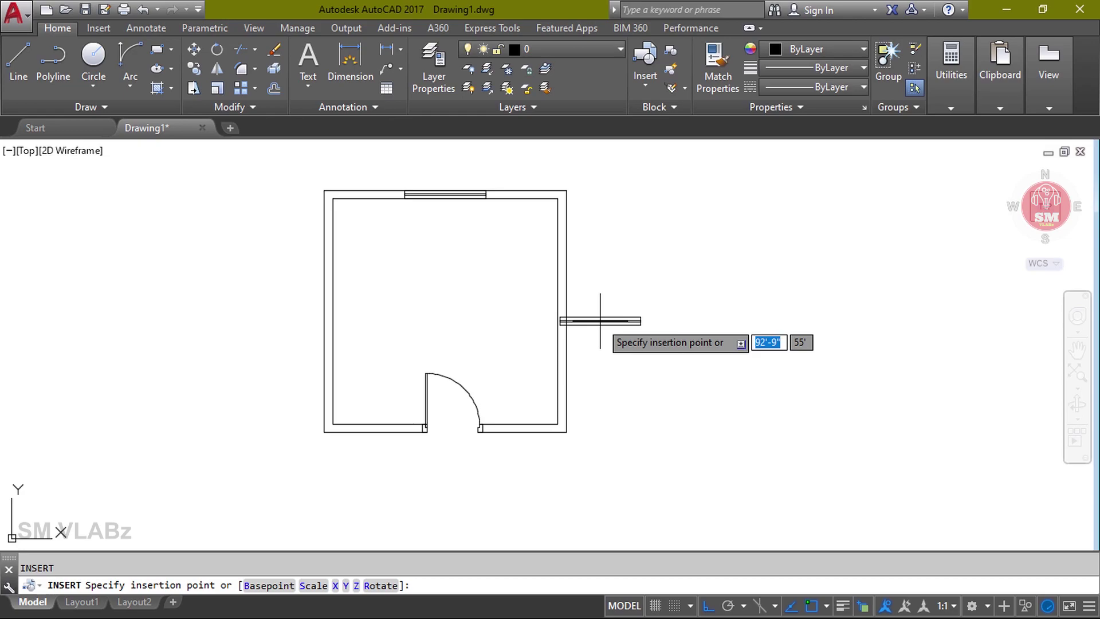
type("r")
key("Return")
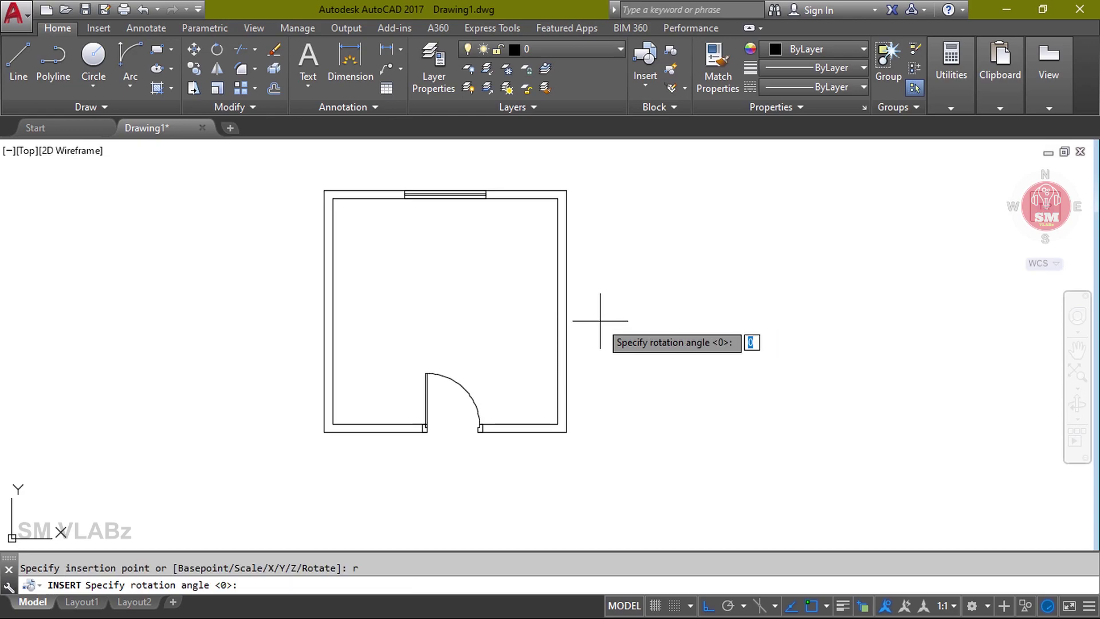
type("90")
key("Return")
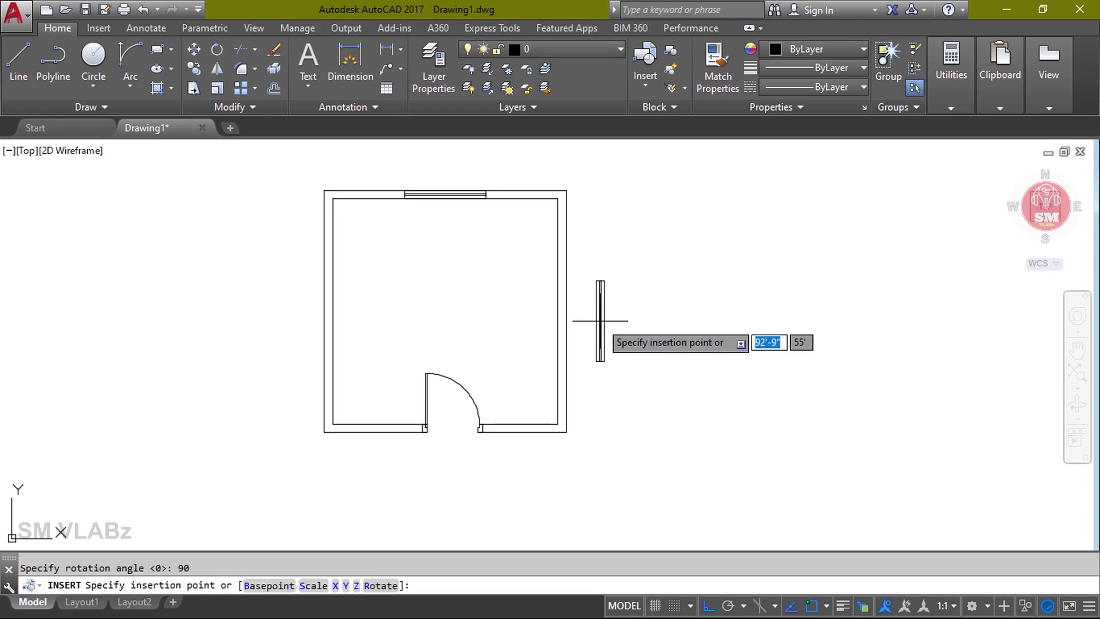
scroll(580, 320, "up", 2)
scroll(571, 320, "down", 2)
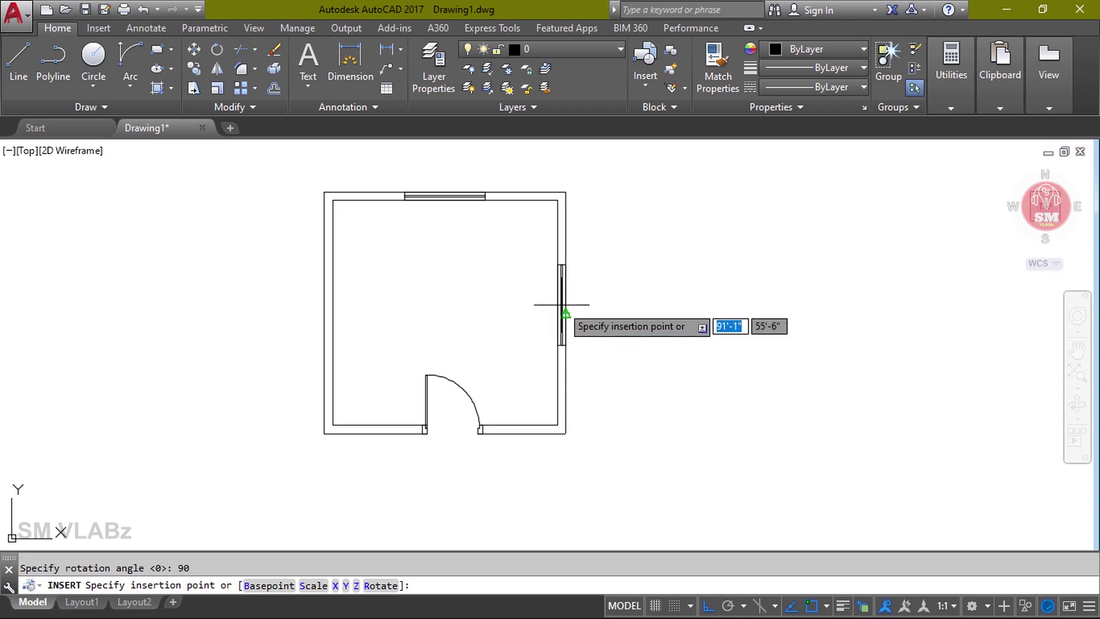
scroll(568, 312, "up", 2)
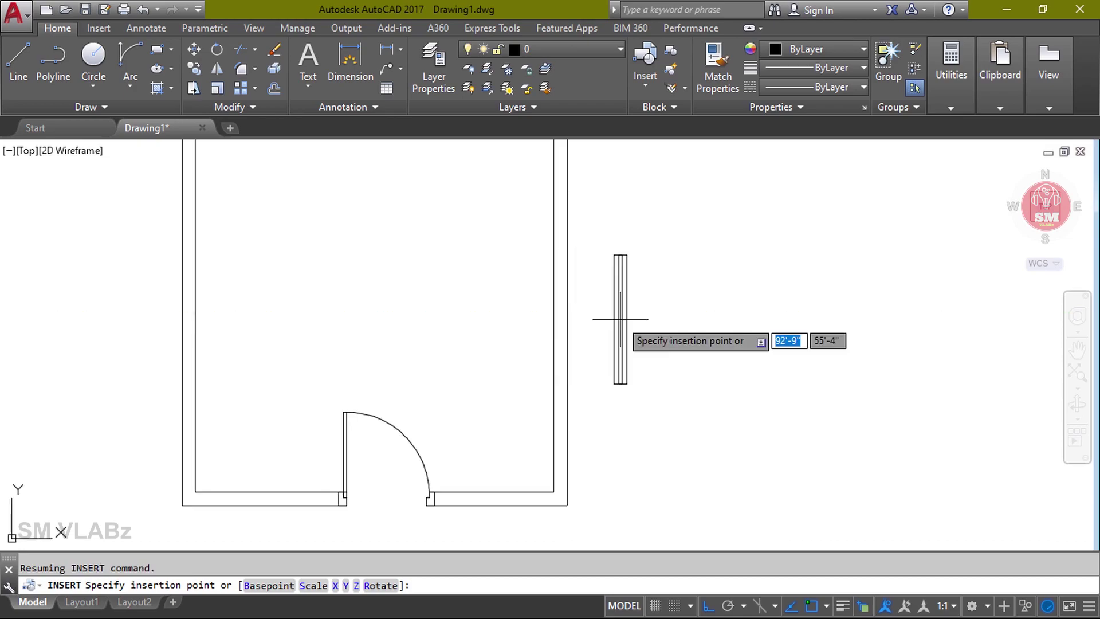
Place the rotated window centred in the right wall via Mid Between 2 Points.
right_click(605, 282, "shift")
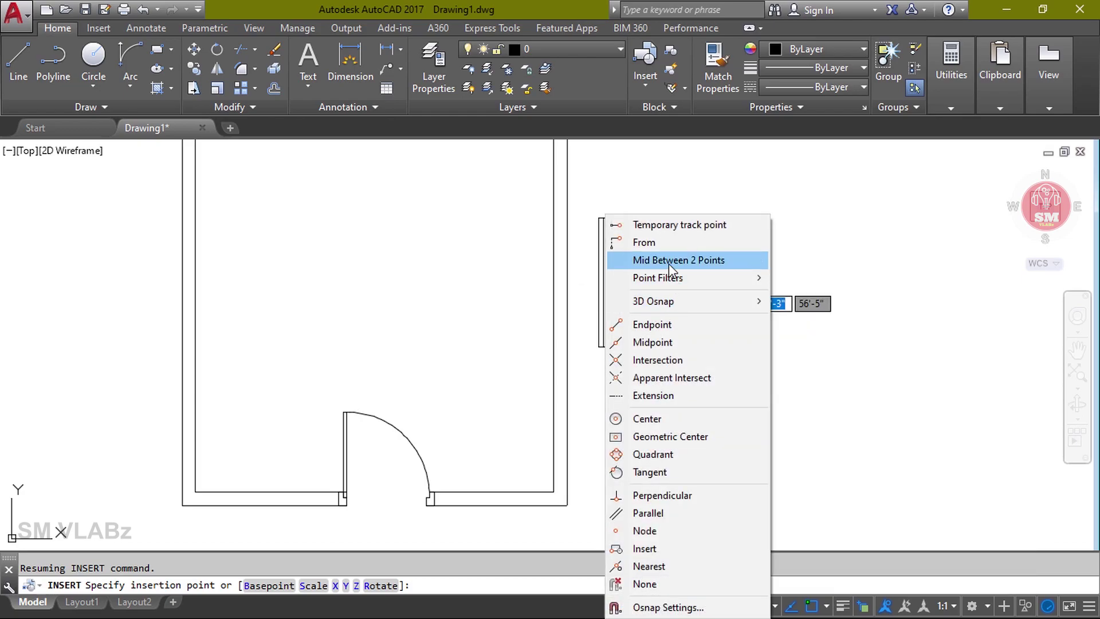
left_click(686, 261)
scroll(659, 312, "down", 2)
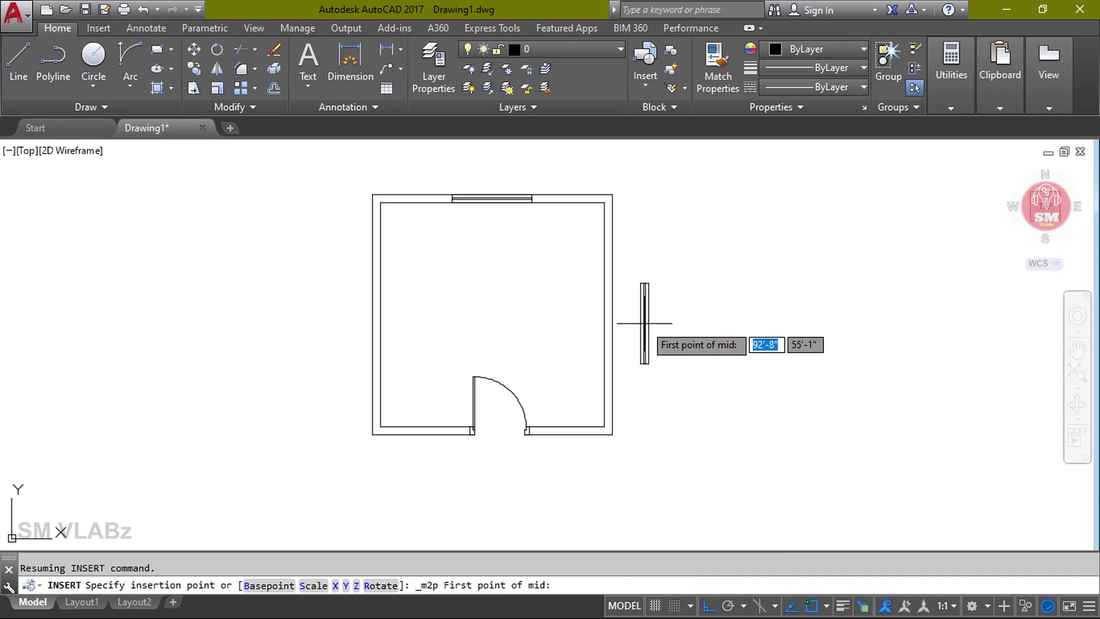
scroll(595, 283, "up", 2)
mouse_move(581, 265)
middle_mouse_down()
mouse_move(577, 221)
mouse_move(581, 313)
middle_mouse_up()
scroll(580, 313, "up", 2)
left_click(580, 313)
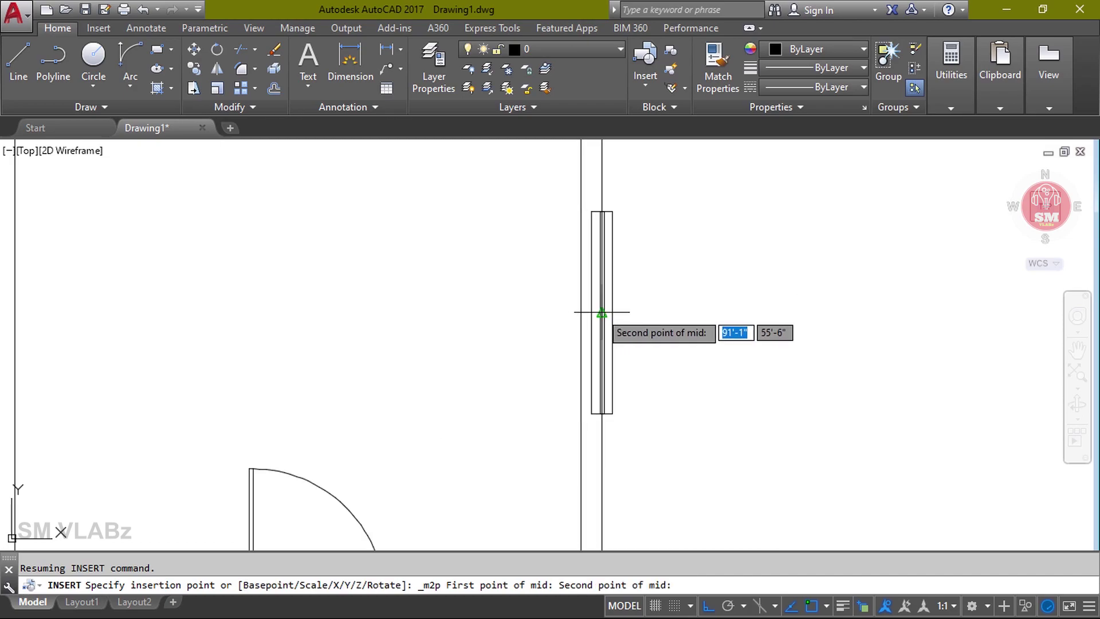
left_click(602, 313)
scroll(652, 329, "down", 4)
scroll(653, 329, "down", 2)
scroll(614, 325, "up", 2)
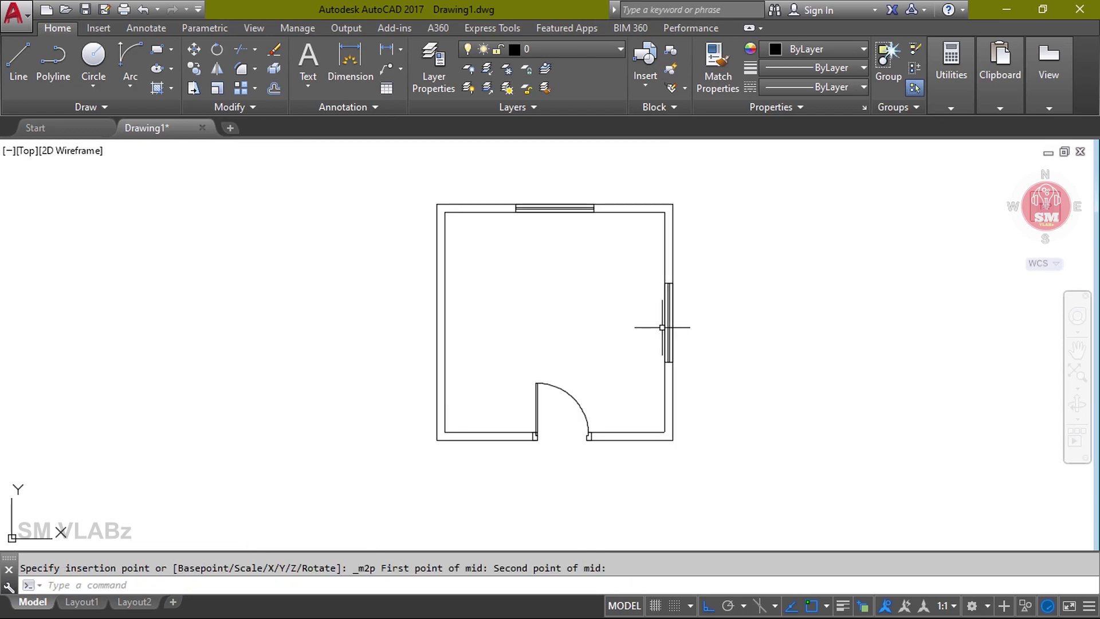
middle_click_drag(697, 329, 668, 339)
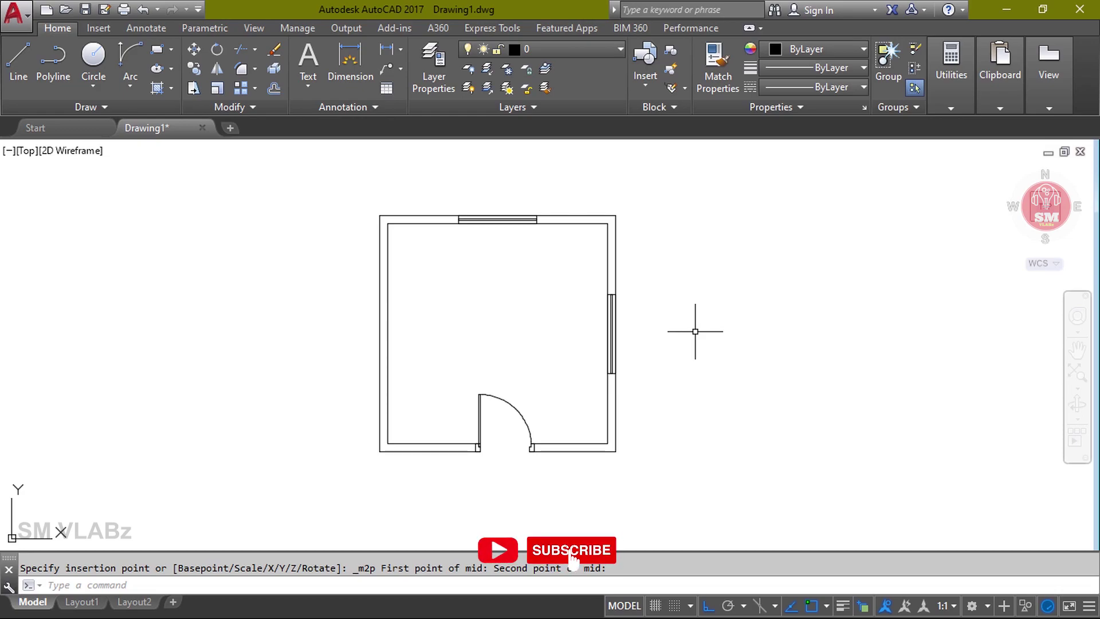
type("mi")
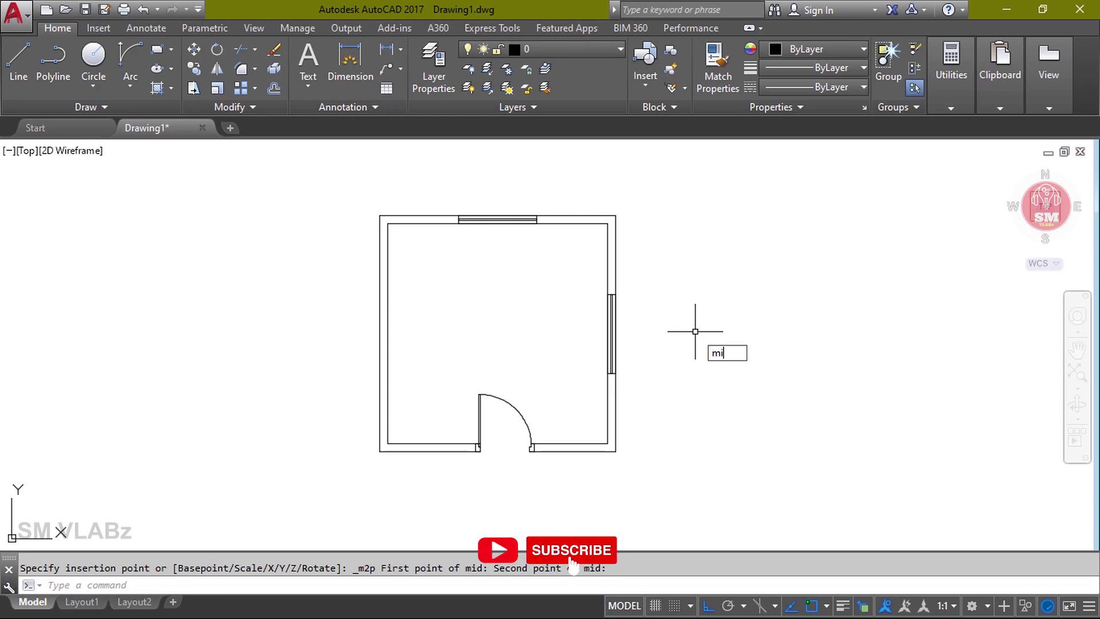
key("Escape")
type("mi")
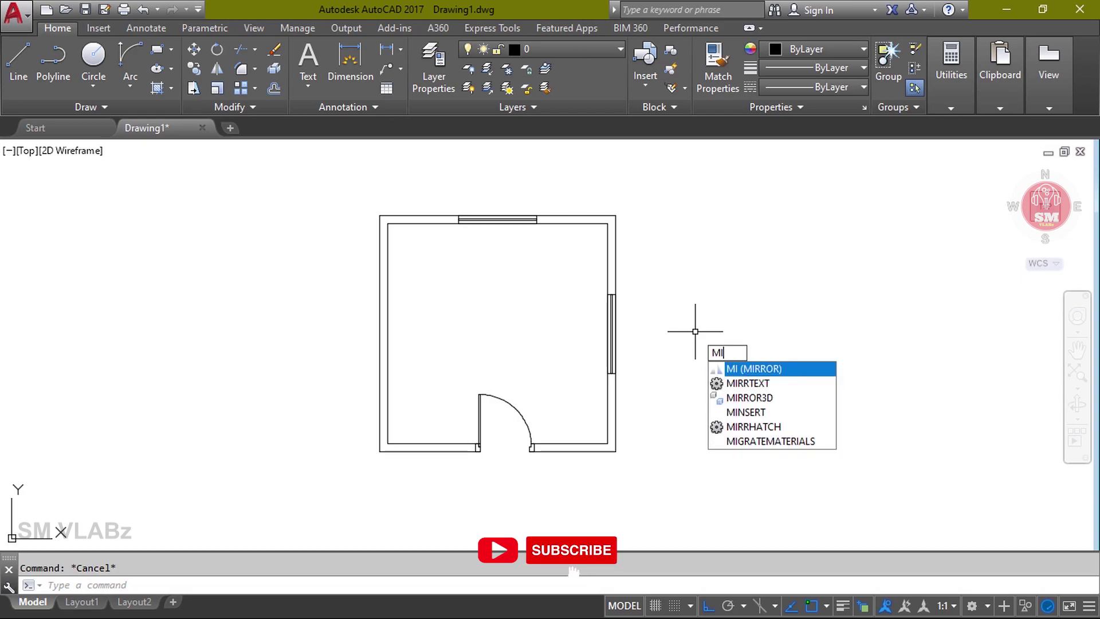
key("Return")
left_click(588, 282)
left_click(641, 372)
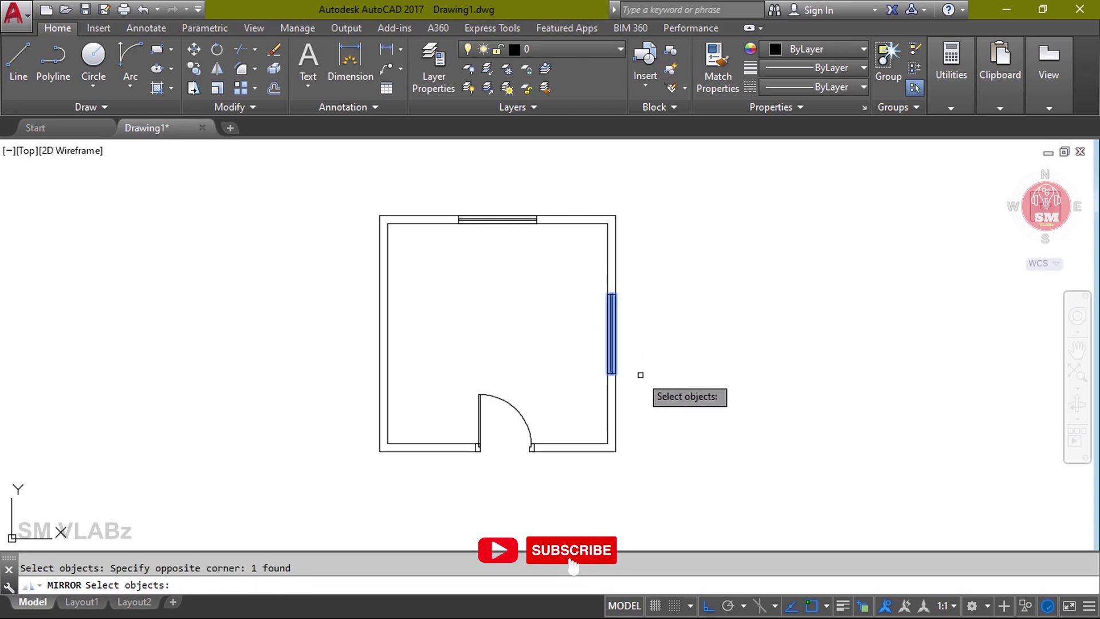
key("Return")
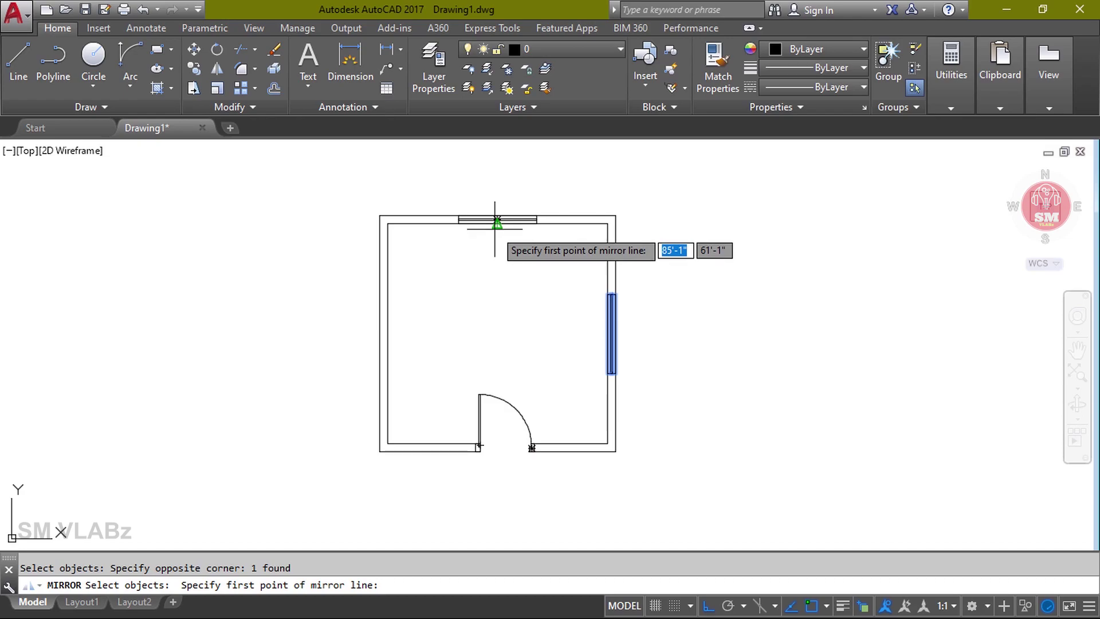
left_click(497, 220)
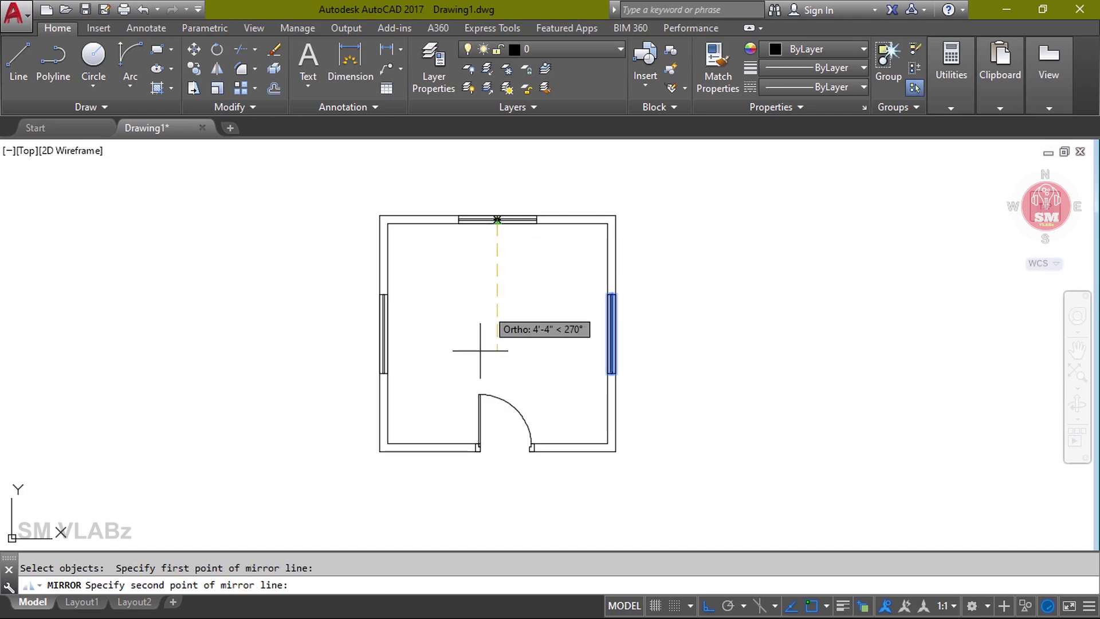
left_click(500, 510)
key("Return")
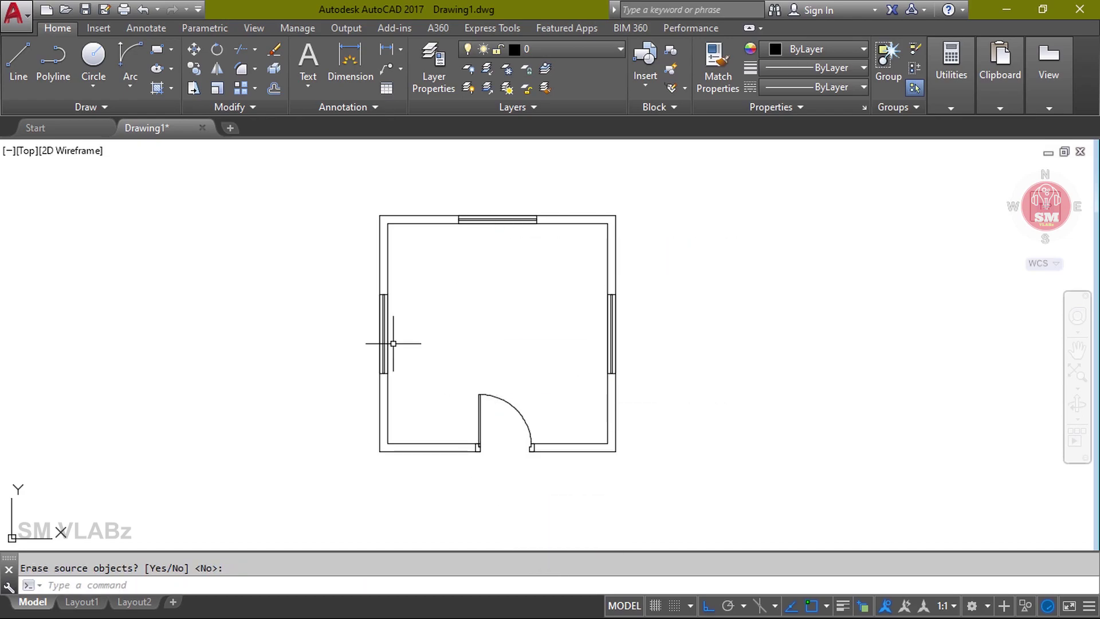
middle_click(718, 319)
middle_click(718, 319)
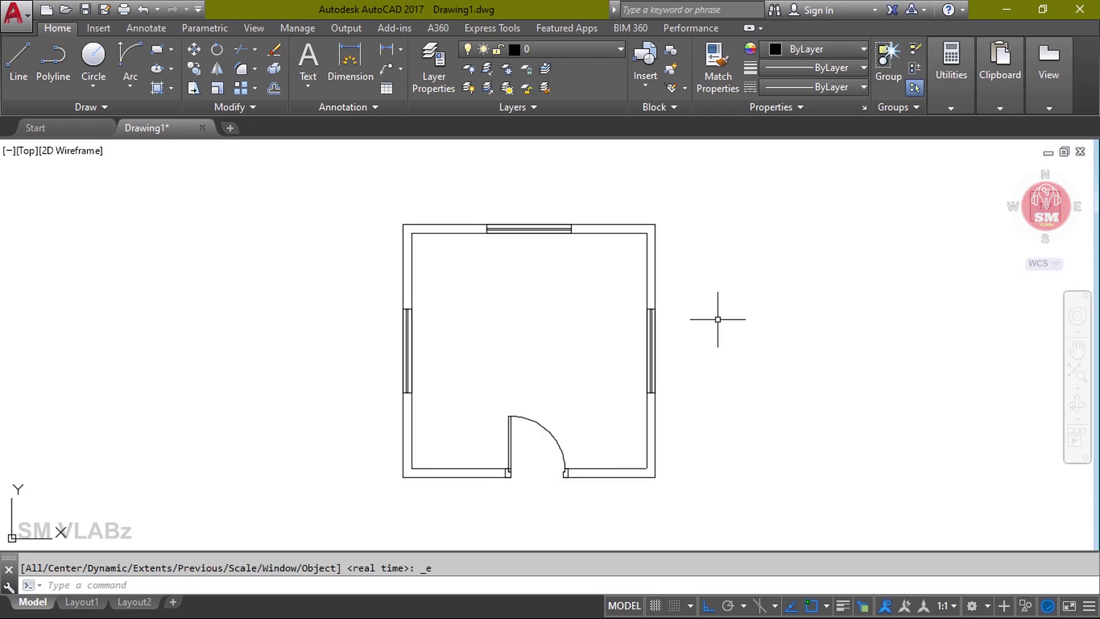
middle_click_drag(718, 319, 525, 315)
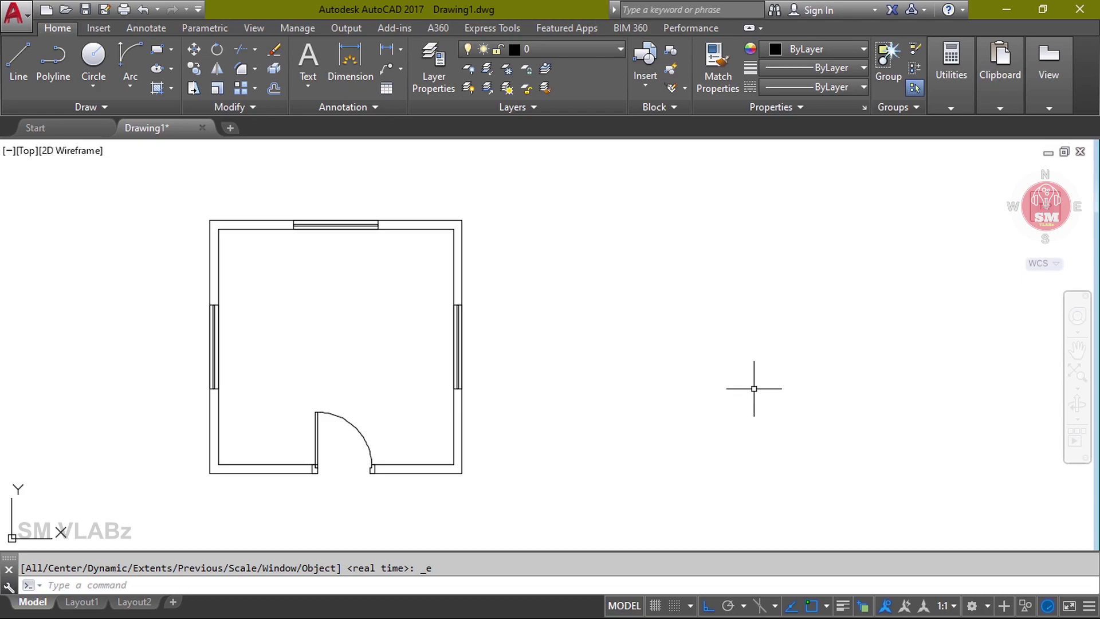
Open the Window block in the Block Editor and centre it in view.
left_click(670, 68)
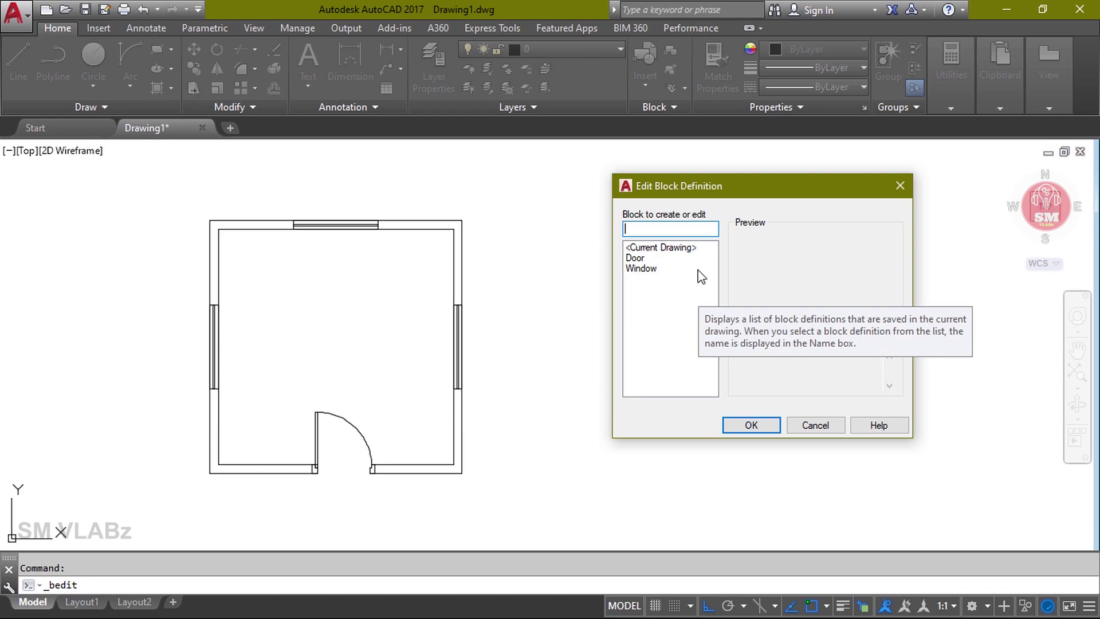
left_click(659, 268)
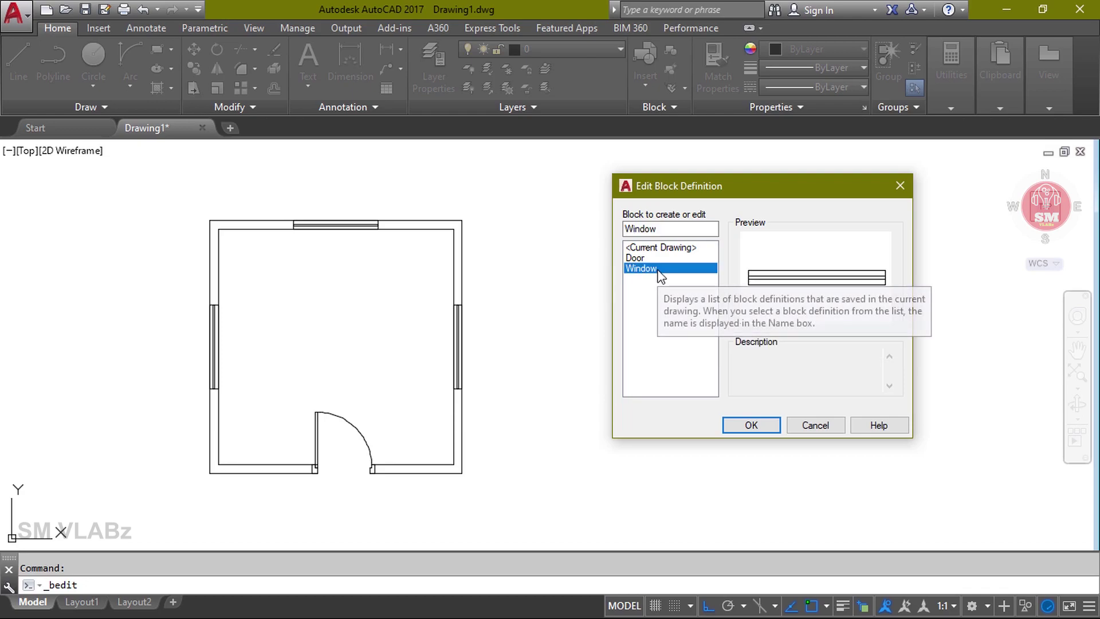
left_click(752, 425)
scroll(745, 410, "down", 2)
middle_click_drag(659, 300, 702, 283)
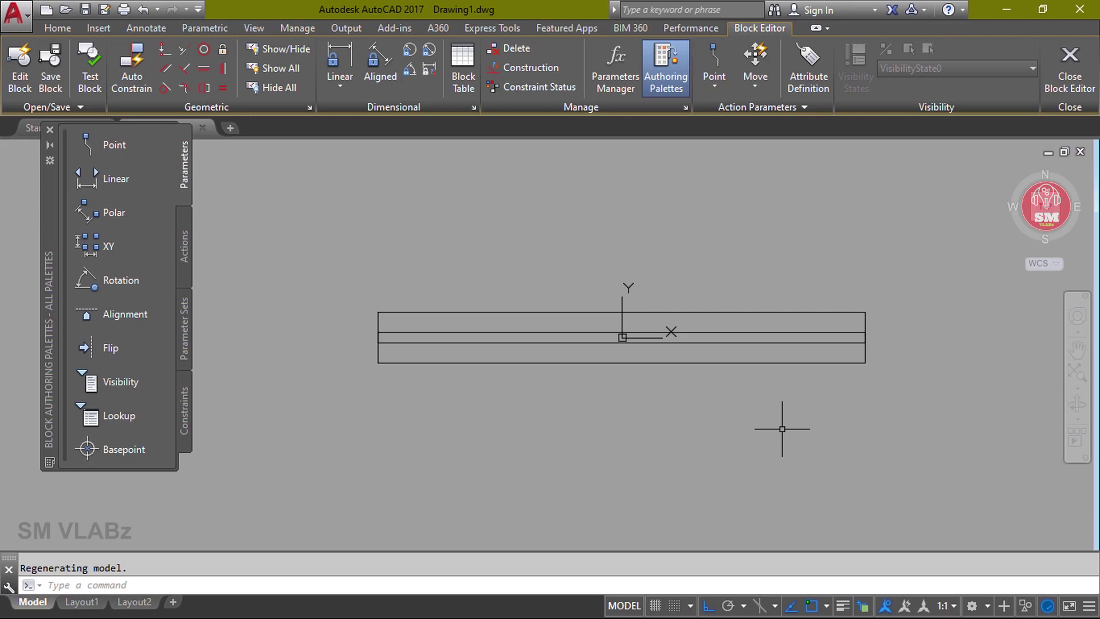
middle_click_drag(741, 401, 712, 413)
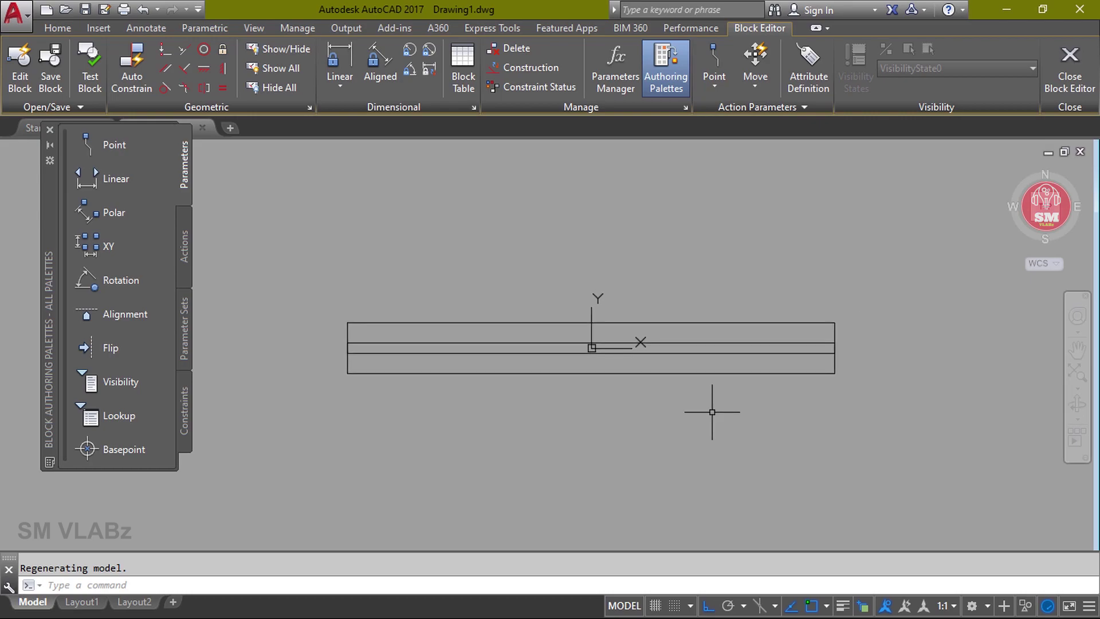
Change the Window block's outer rectangle colour to Red.
left_click(718, 374)
left_click(62, 29)
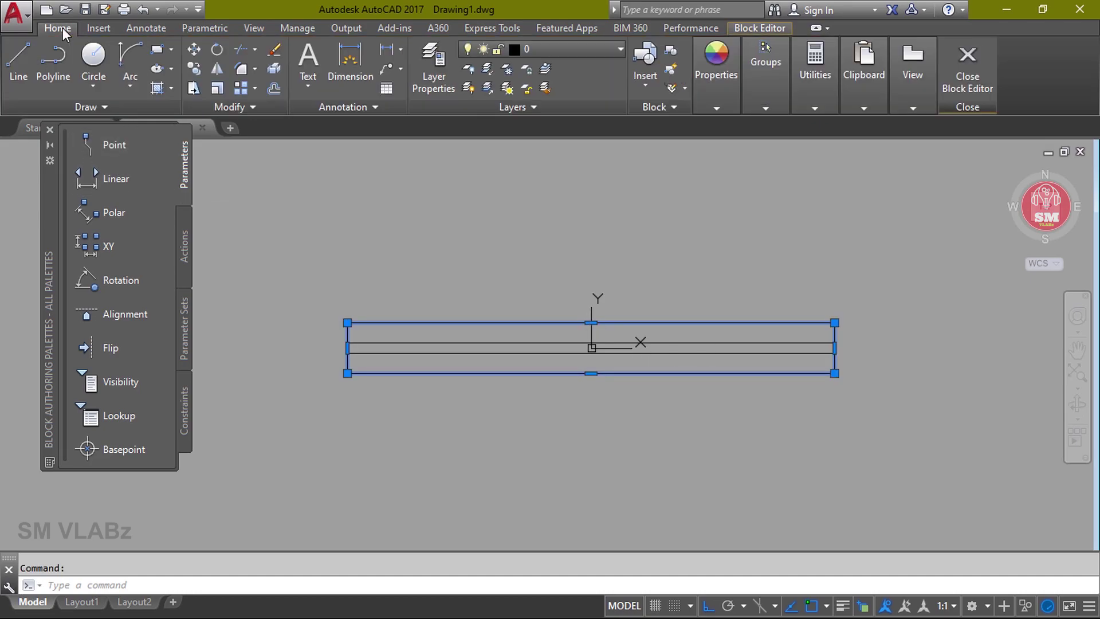
left_click(716, 108)
left_click(802, 129)
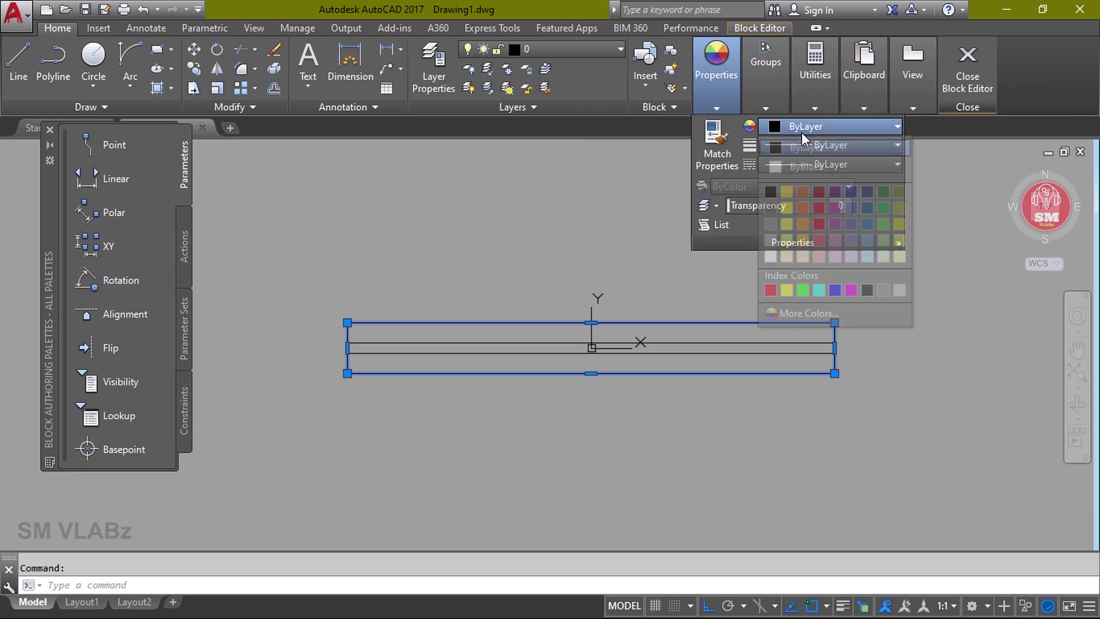
left_click(770, 290)
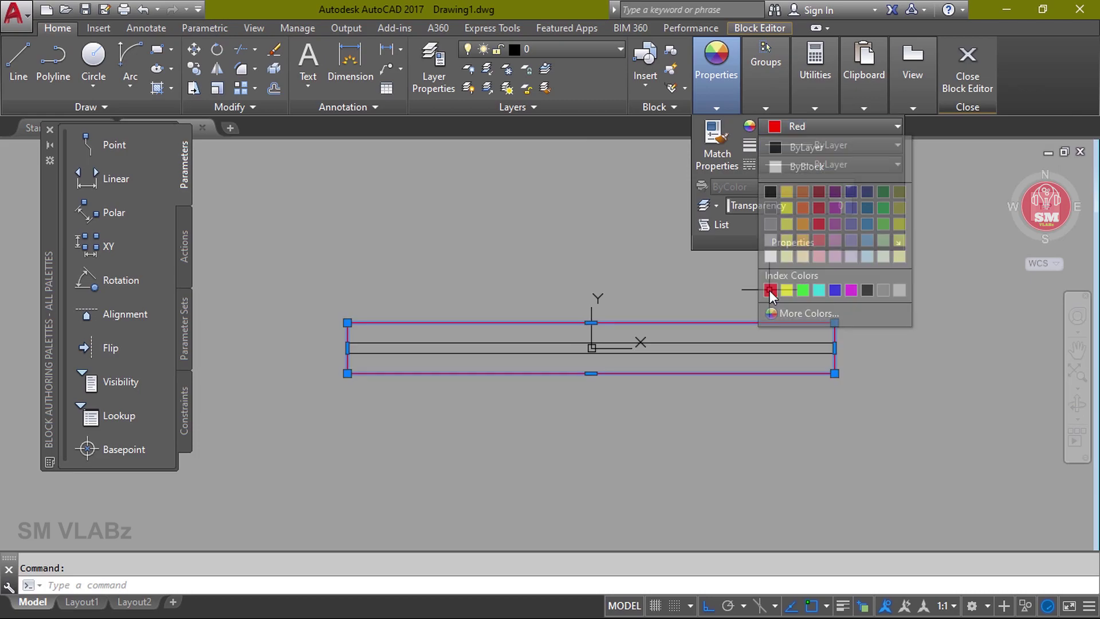
key("Escape")
Change the Window block's inner glass lines colour to Cyan.
left_click(750, 331)
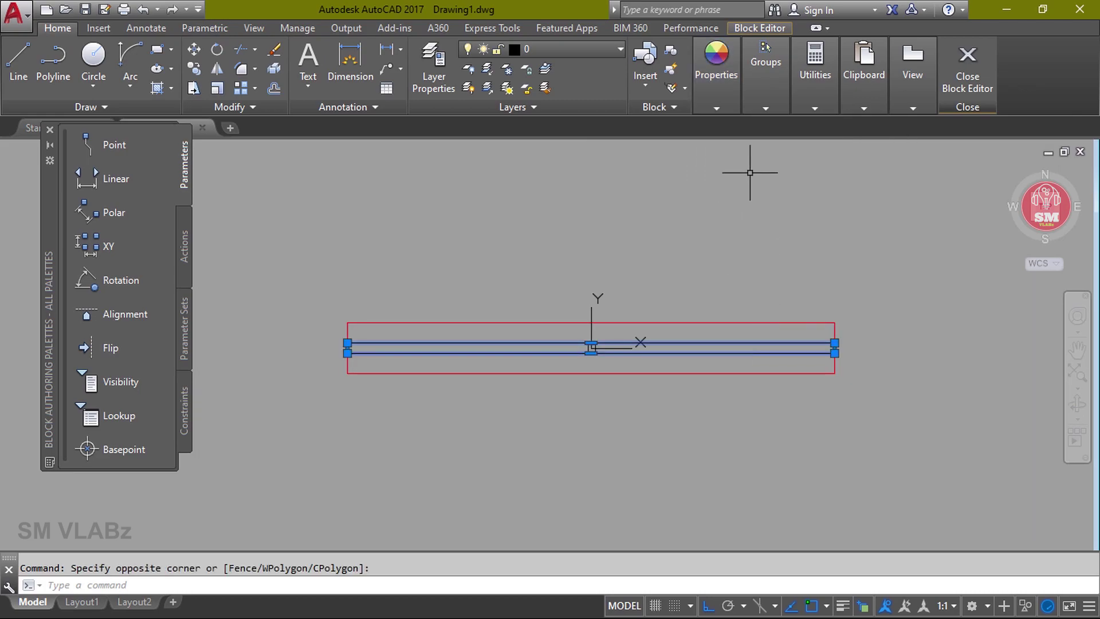
left_click(714, 95)
left_click(779, 129)
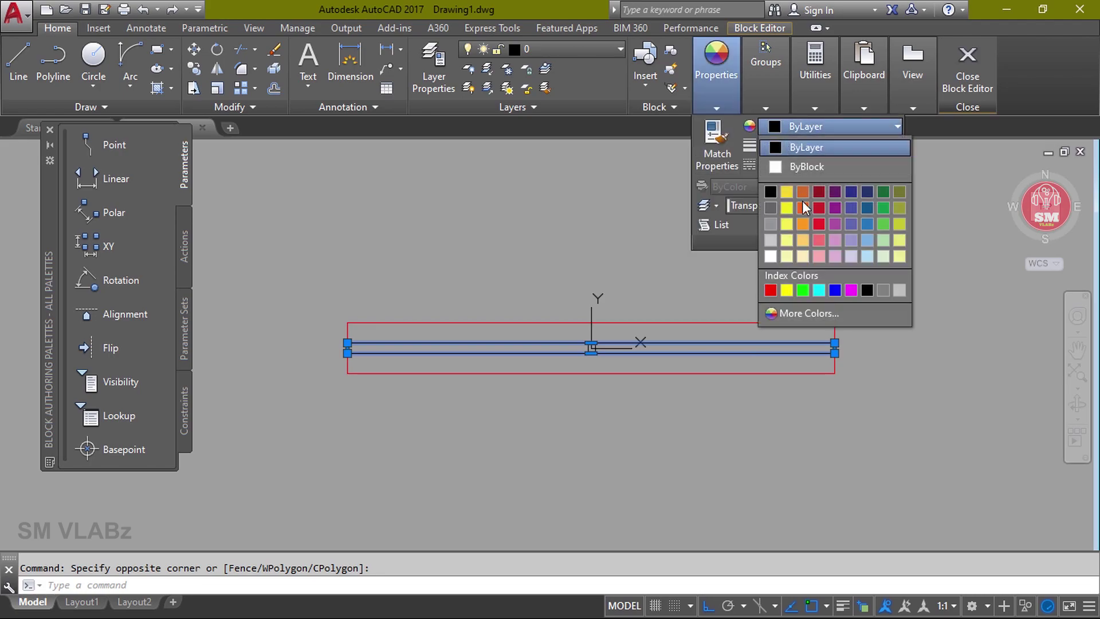
left_click(819, 290)
key("Escape")
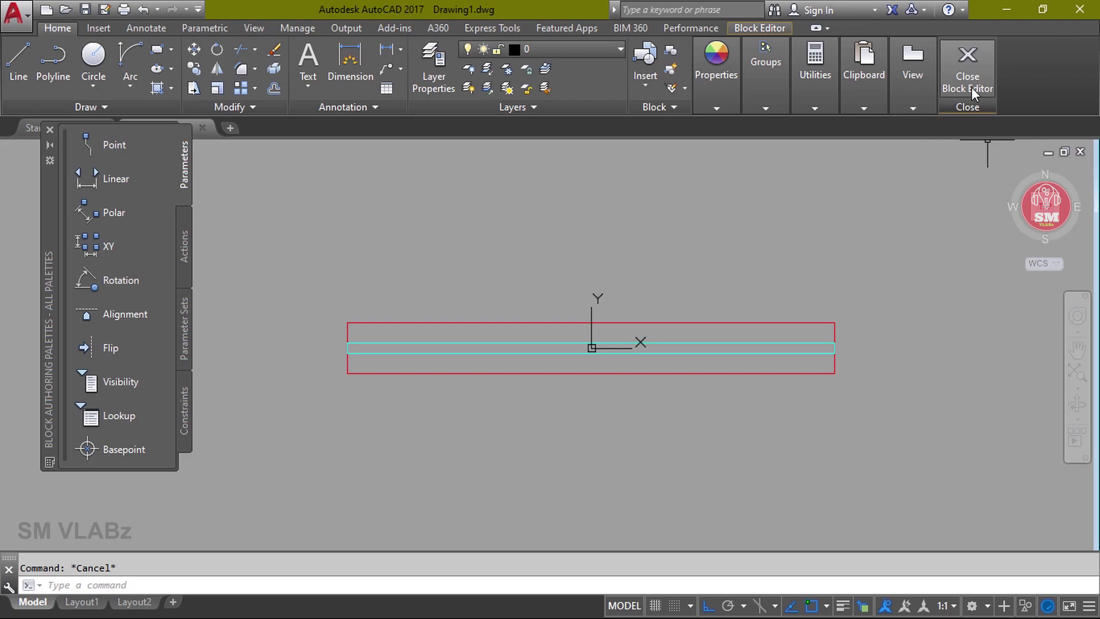
Close the Block Editor, saving the Window block changes.
left_click(978, 87)
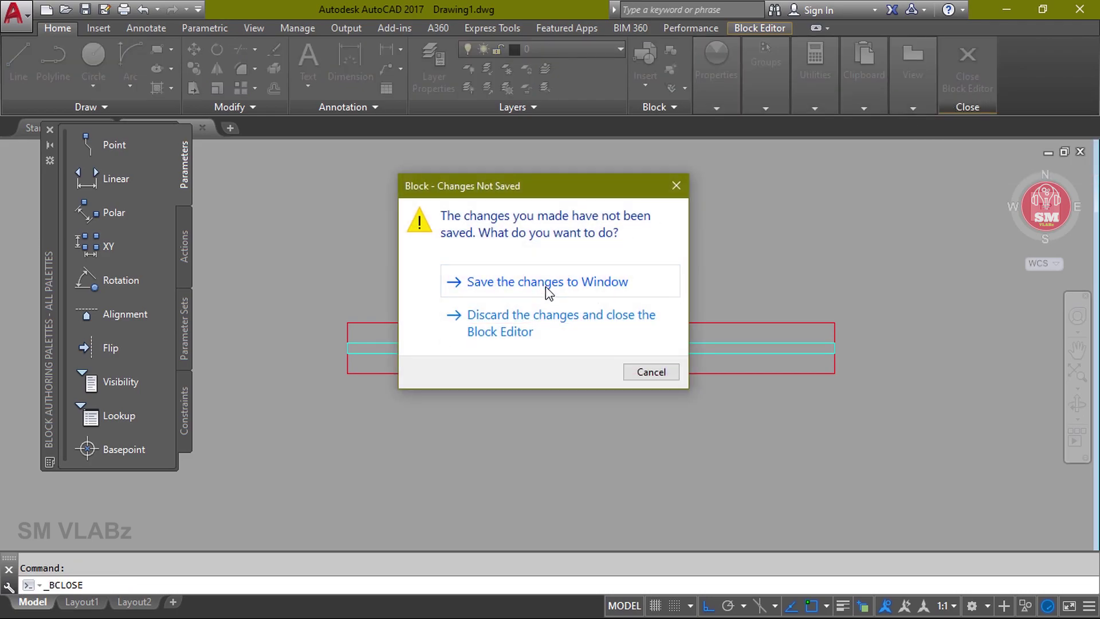
left_click(546, 288)
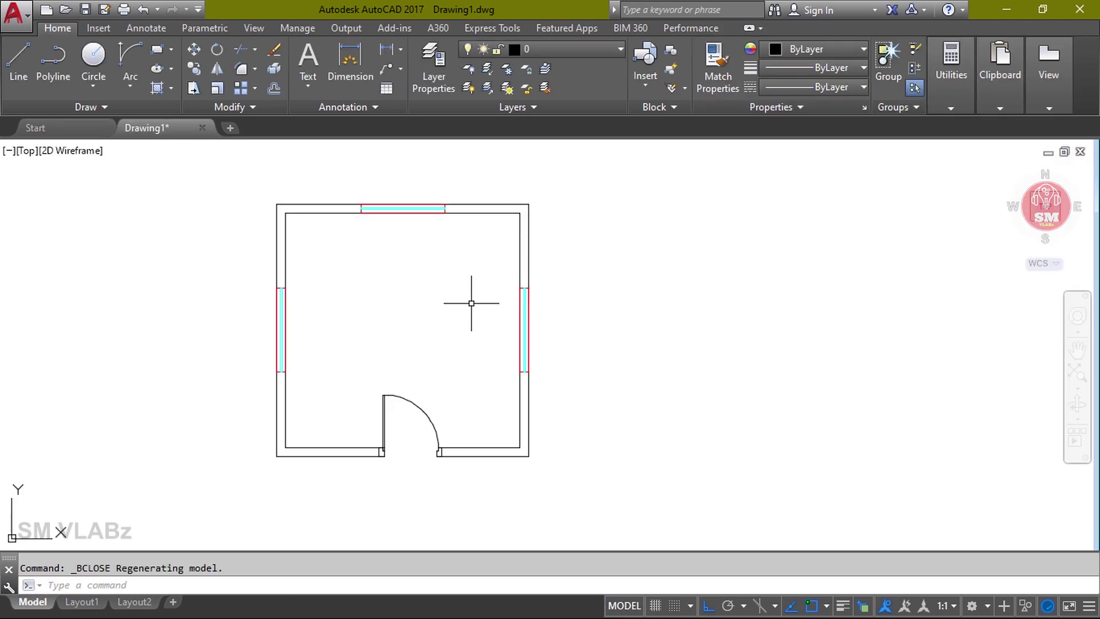
scroll(415, 236, "up", 2)
Open the Door block in the Block Editor.
scroll(374, 373, "down", 2)
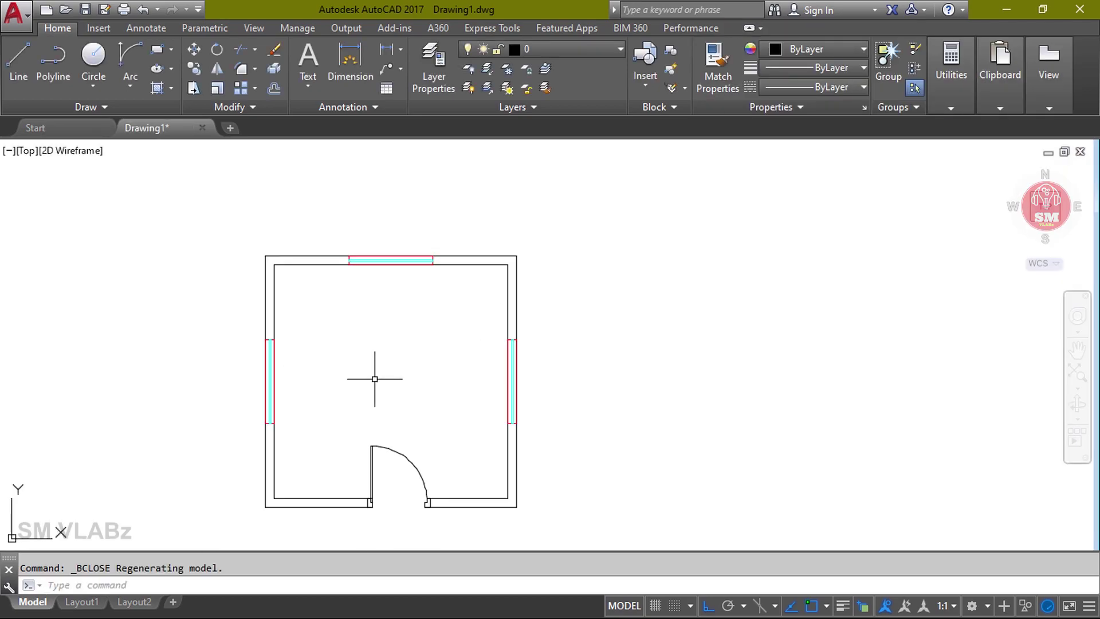
middle_click_drag(652, 377, 646, 343)
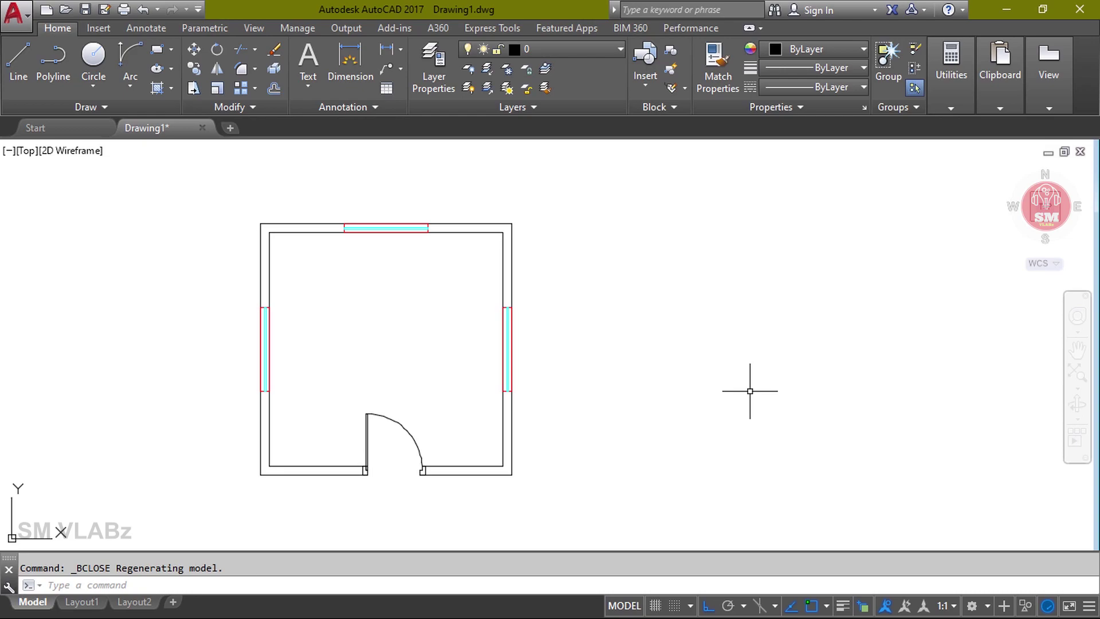
type("BE")
key("Return")
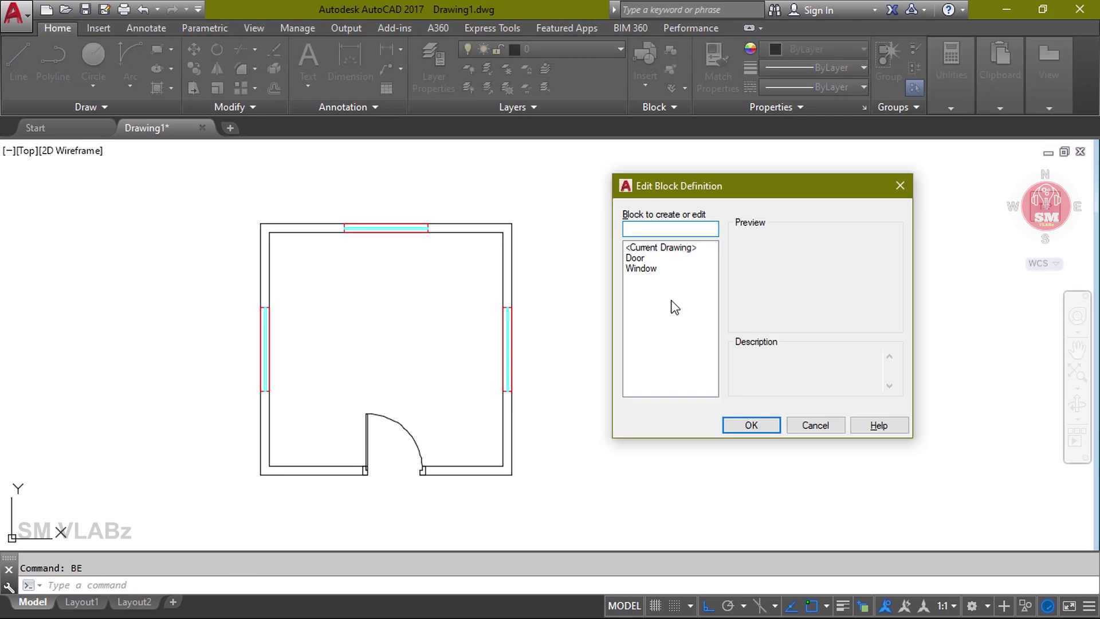
left_click(642, 259)
left_click(751, 425)
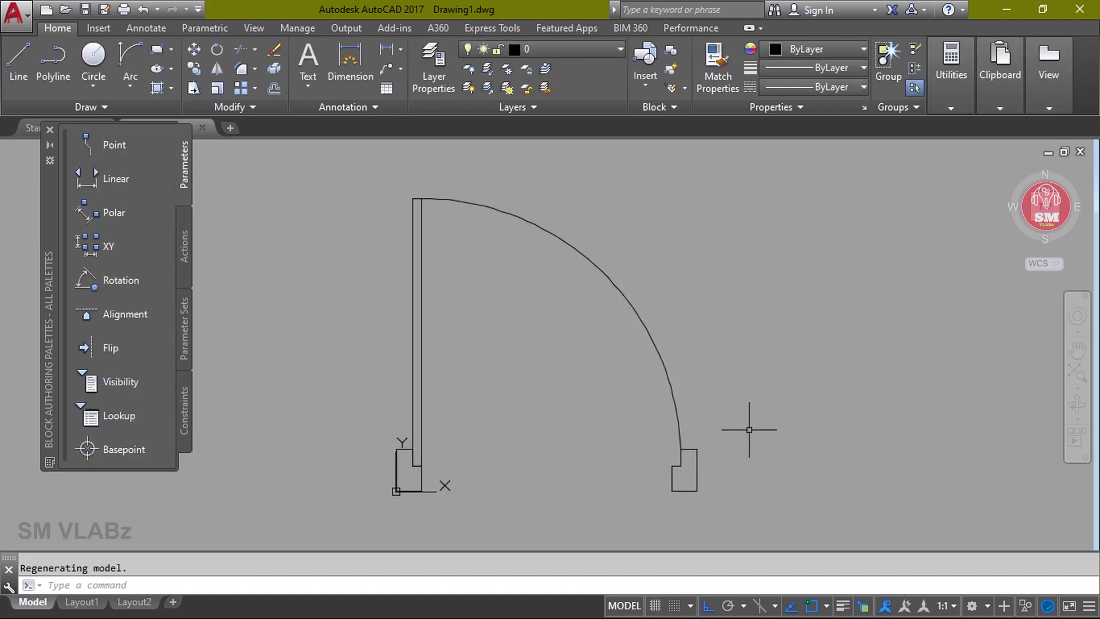
Give all the door's leaf and arc lines a 0.50 mm lineweight.
left_click(781, 307)
left_click(373, 216)
left_click(57, 27)
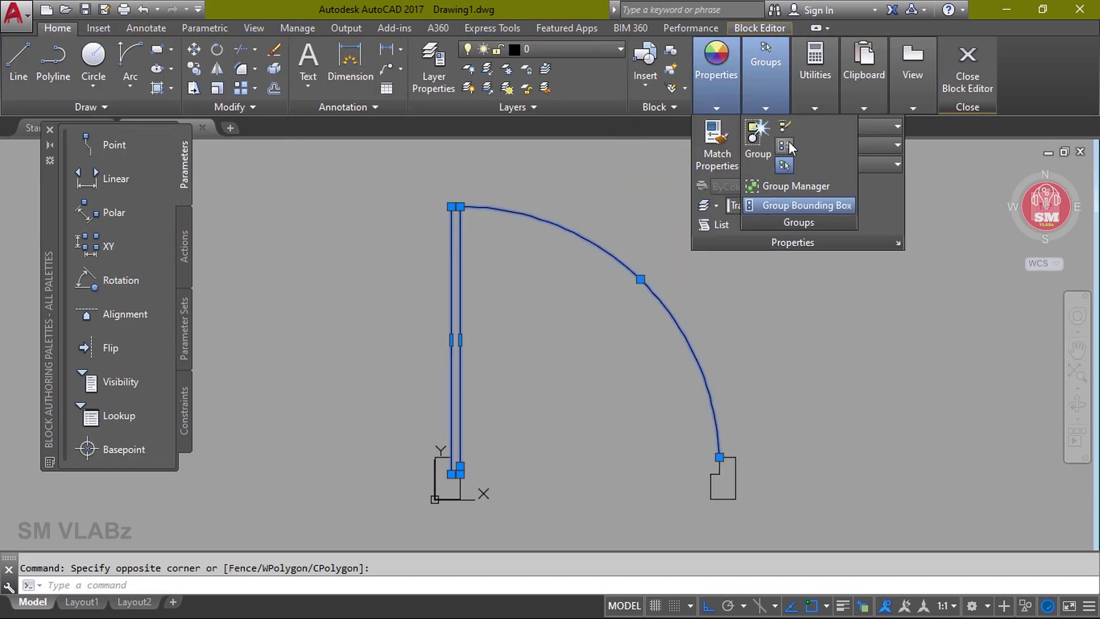
mouse_move(716, 74)
left_click(793, 140)
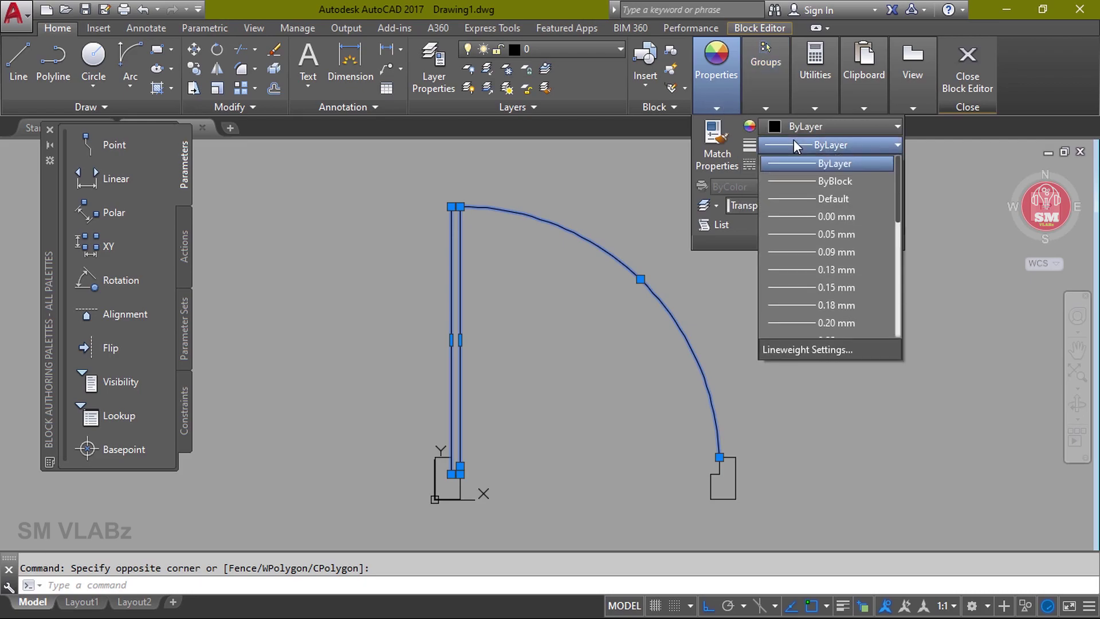
left_click(826, 301)
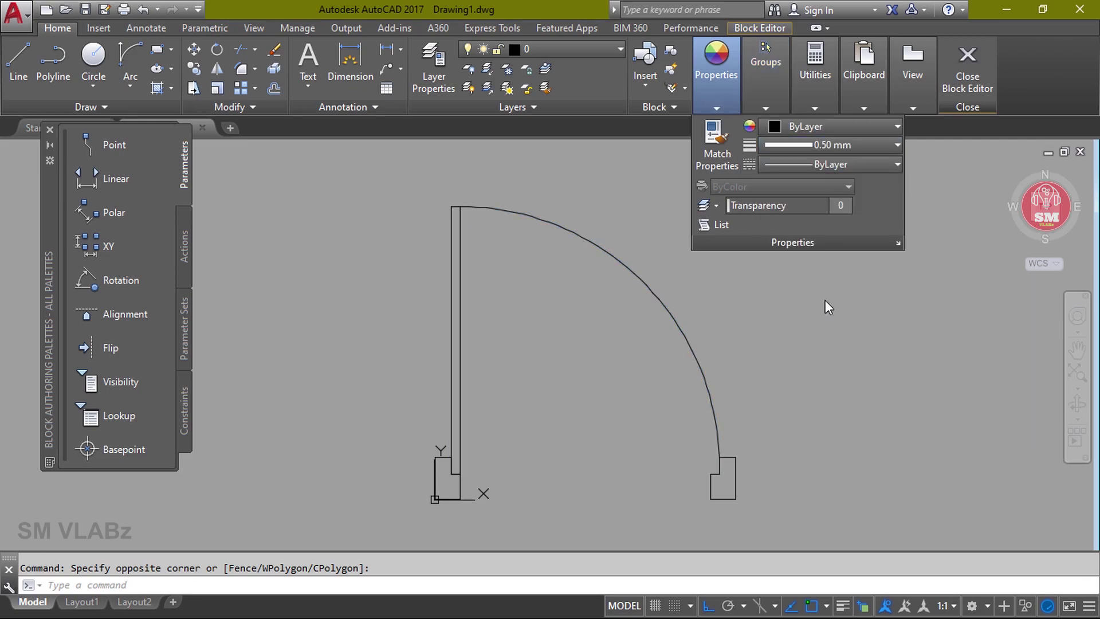
key("Escape")
Close the Block Editor, saving the Door block, and fit the room plan in view.
left_click(971, 84)
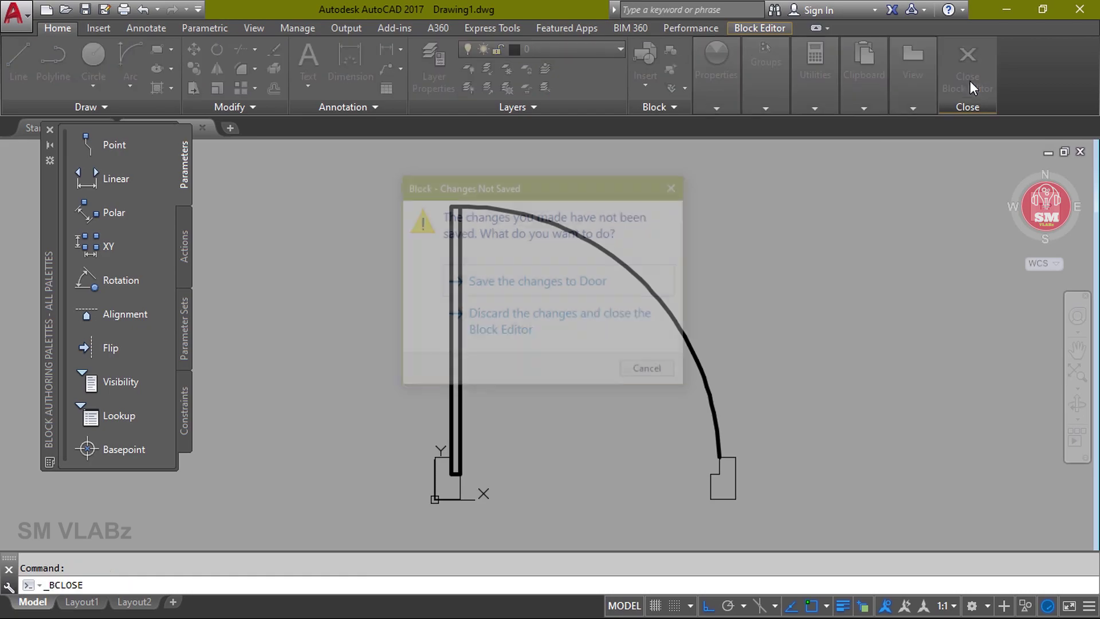
left_click(626, 280)
middle_click(711, 288)
middle_click(711, 287)
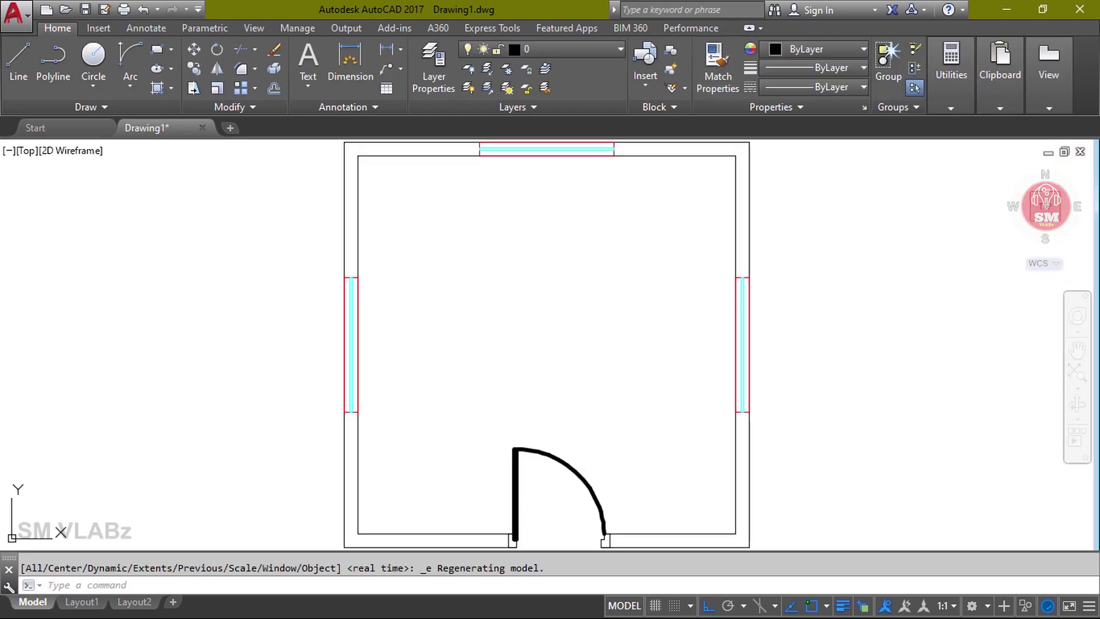
scroll(772, 300, "down", 2)
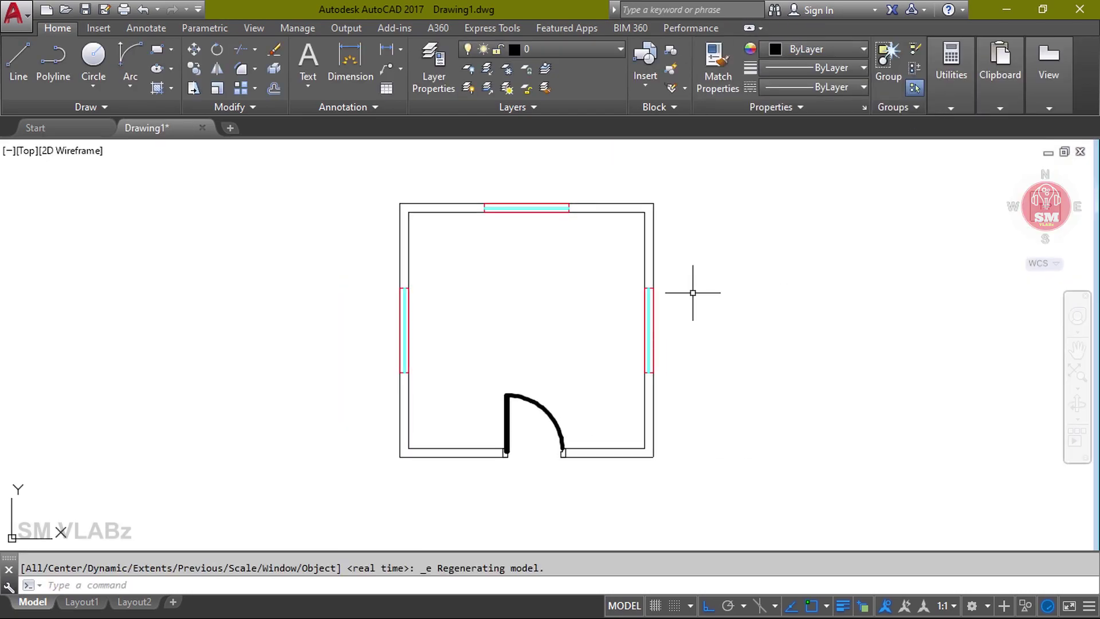
middle_click_drag(567, 310, 568, 316)
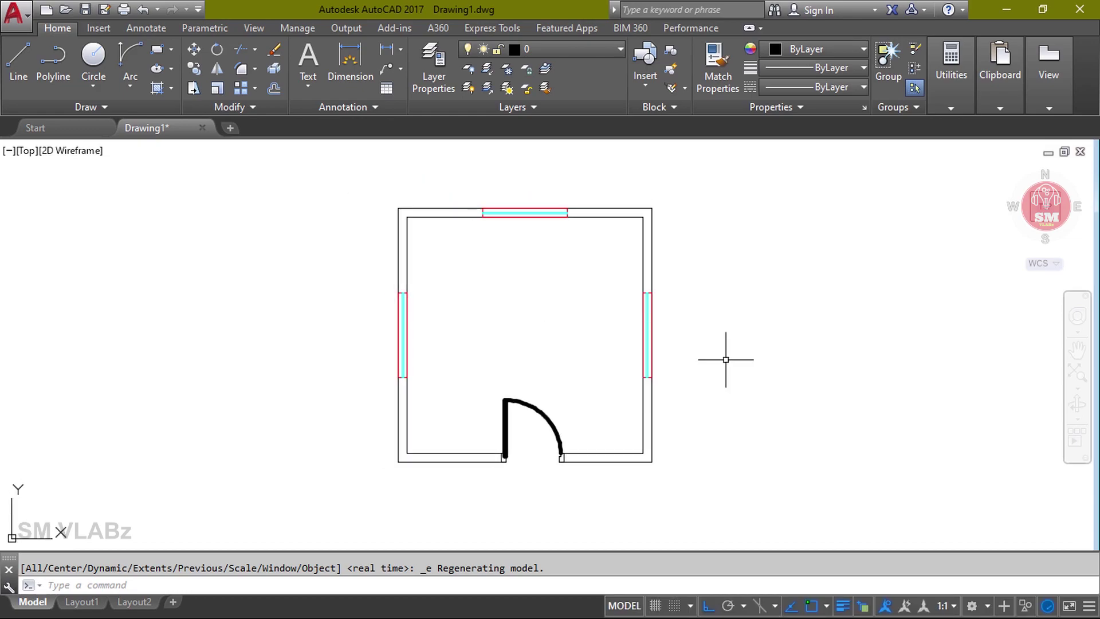
scroll(726, 359, "up", 2)
scroll(726, 360, "down", 2)
middle_click_drag(676, 364, 561, 370)
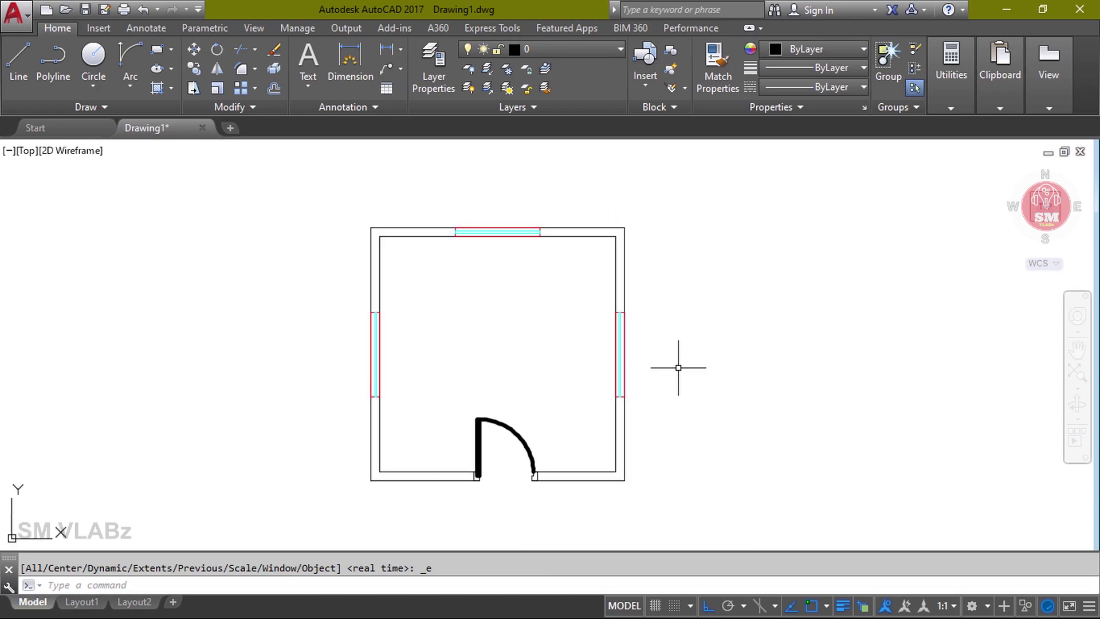
middle_click_drag(696, 360, 714, 344)
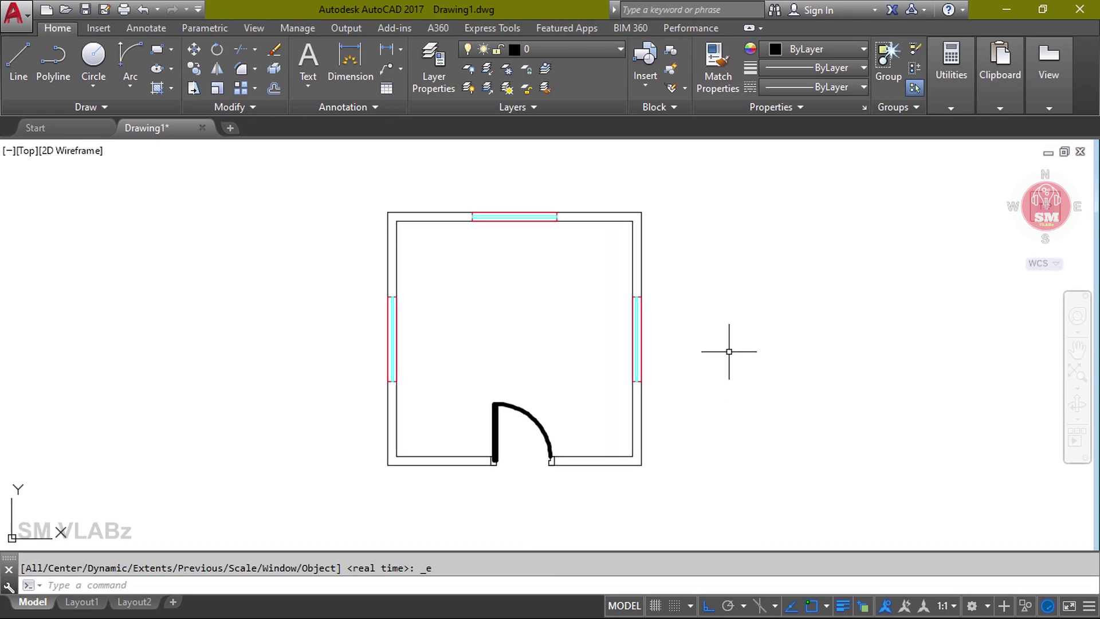